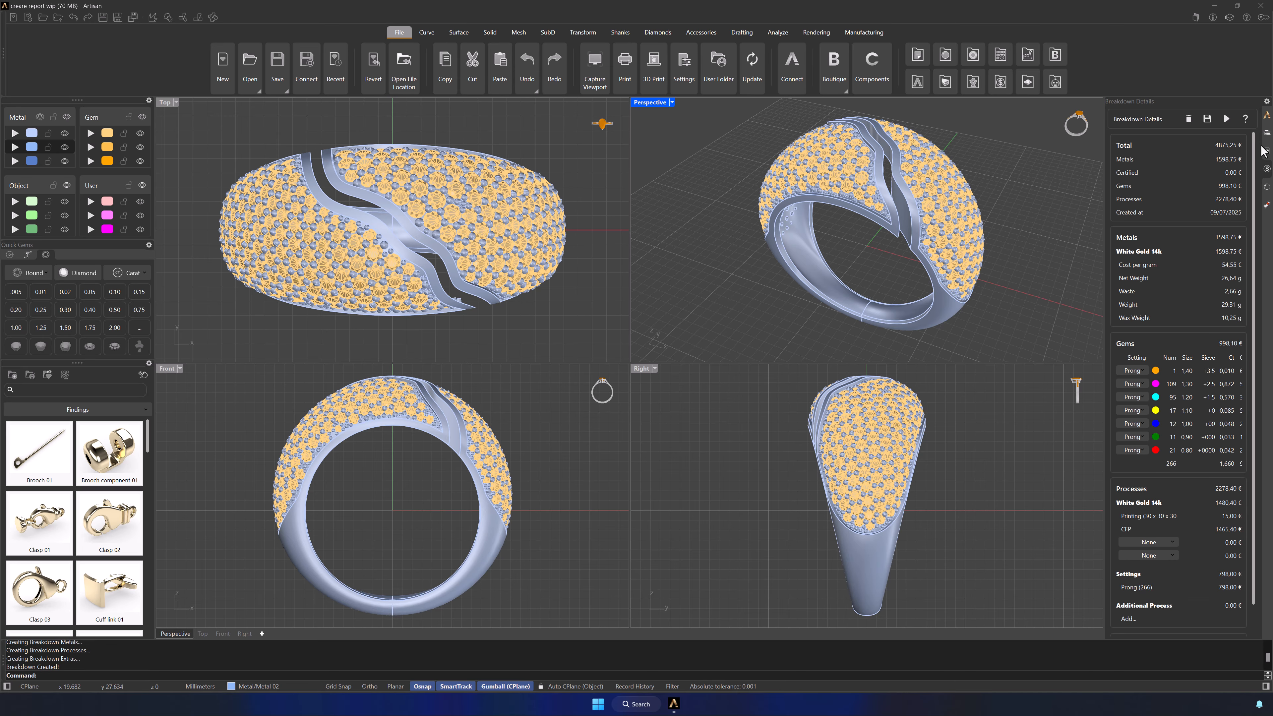
Step: Open the report settings and enter RhinoArtisan as the client ID, the purchase order number, and RA-1001 as the style
{"action": "left_click", "coordinate": [1055, 82]}
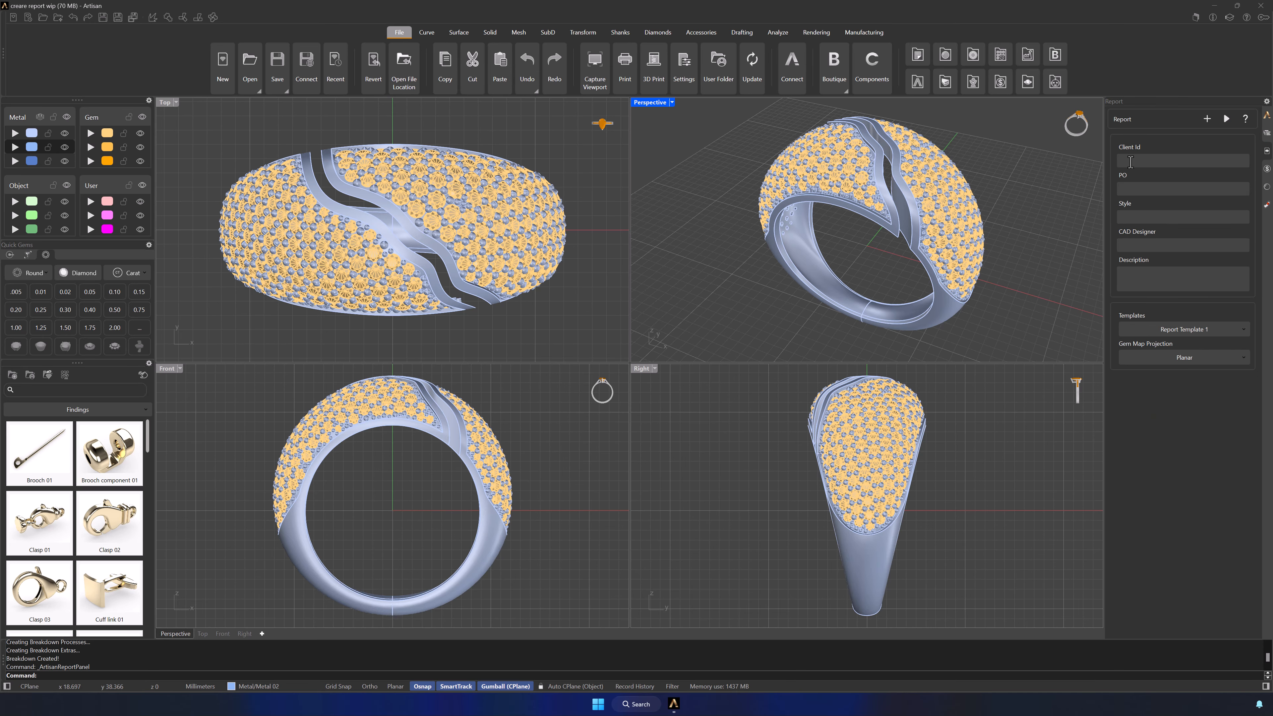
{"action": "type", "text": "RhinoArtisan"}
{"action": "left_click", "coordinate": [1131, 189]}
{"action": "type", "text": "PO-2025-527"}
{"action": "left_click", "coordinate": [1131, 218]}
{"action": "type", "text": "RA-1001"}
Step: Enter the CAD designer's name and the description "Open ring with two pave areas. Hollow with confort fit.", and generate the report
{"action": "left_click", "coordinate": [1131, 246]}
{"action": "type", "text": "John"}
{"action": "left_click", "coordinate": [1130, 282]}
{"action": "type", "text": "Open ring with two pave areas"}
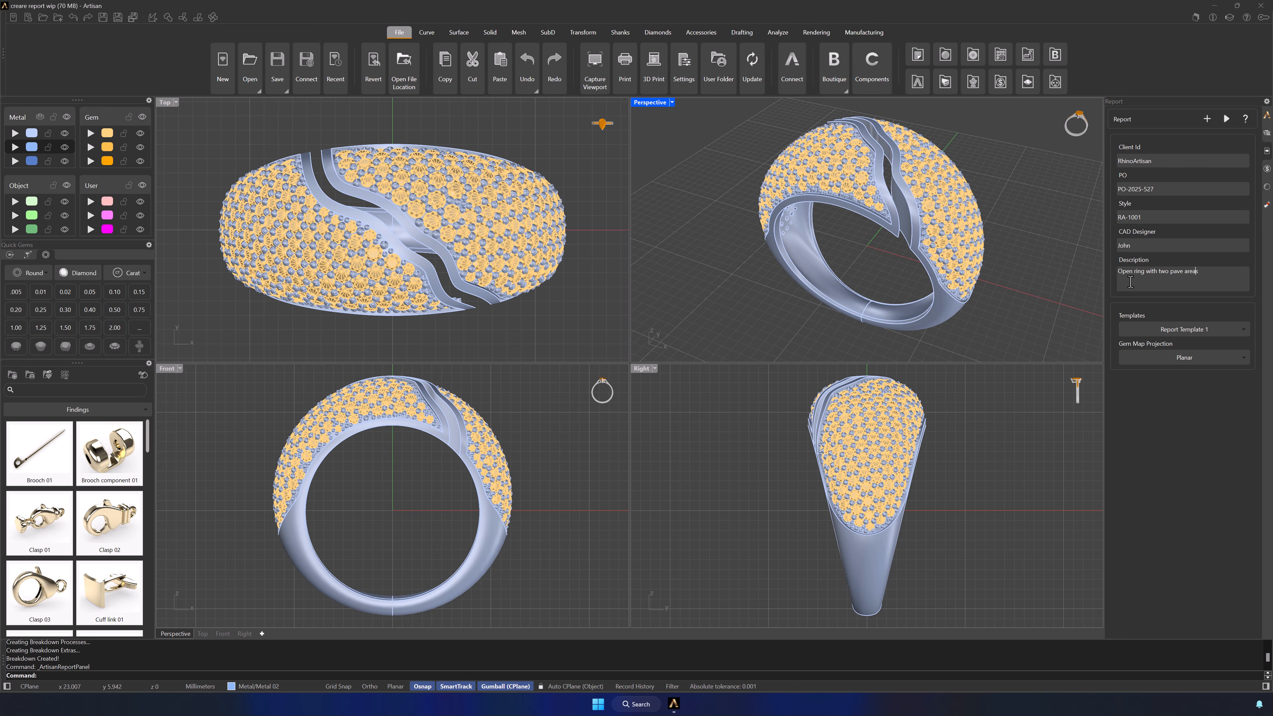
{"action": "type", "text": ". Hollow with confort fit."}
{"action": "left_click", "coordinate": [1226, 119]}
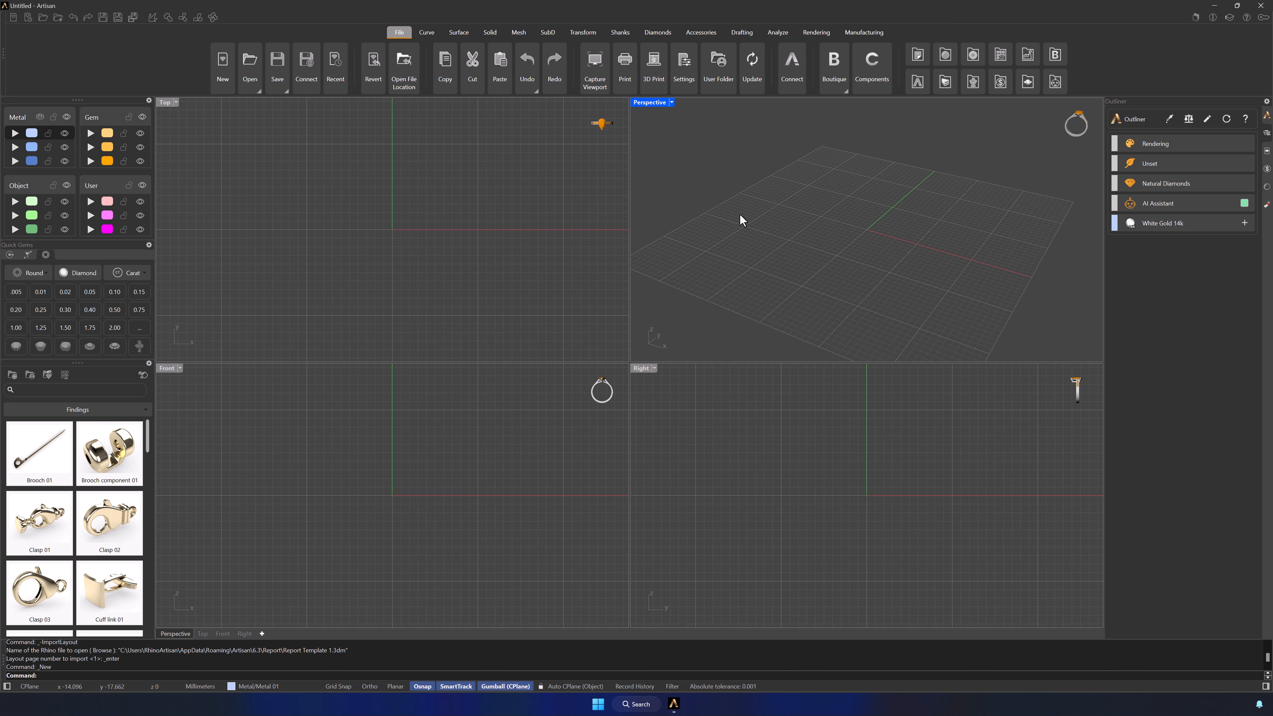
Step: Open the file Report Template 1 from the Report subfolder of the Artisan user folder
{"action": "left_click", "coordinate": [718, 75]}
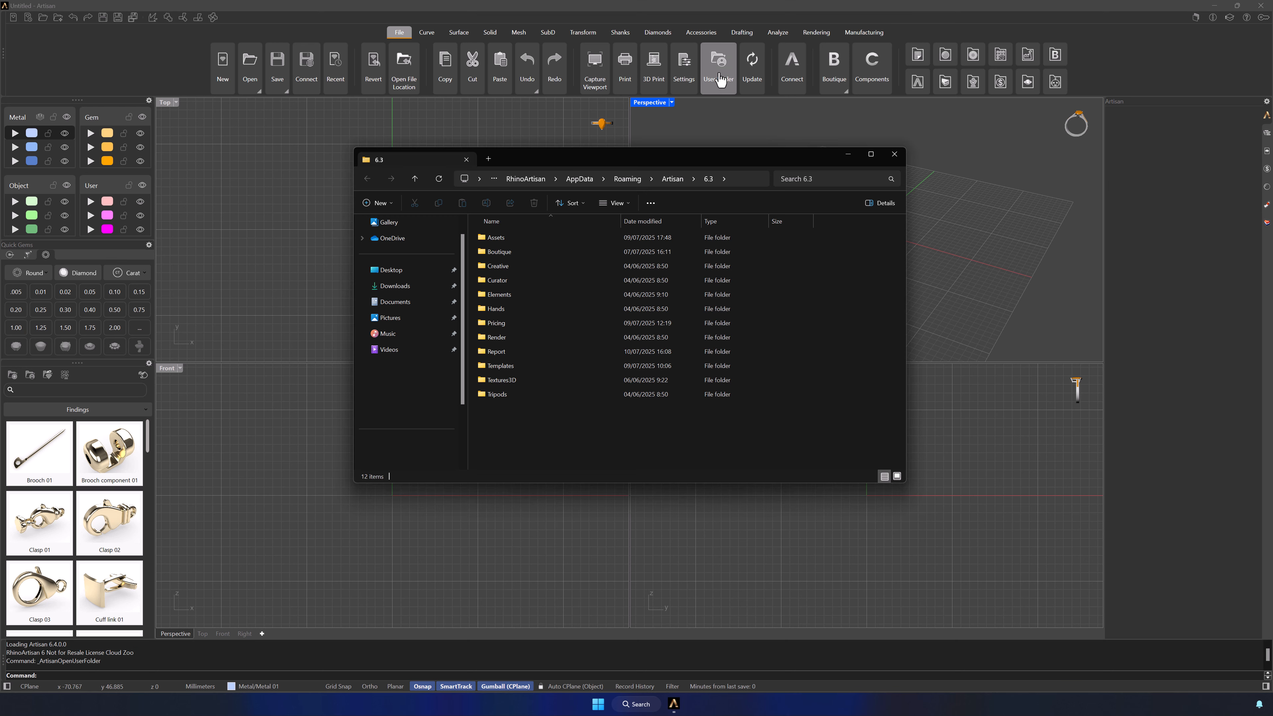
{"action": "double_click", "coordinate": [496, 351]}
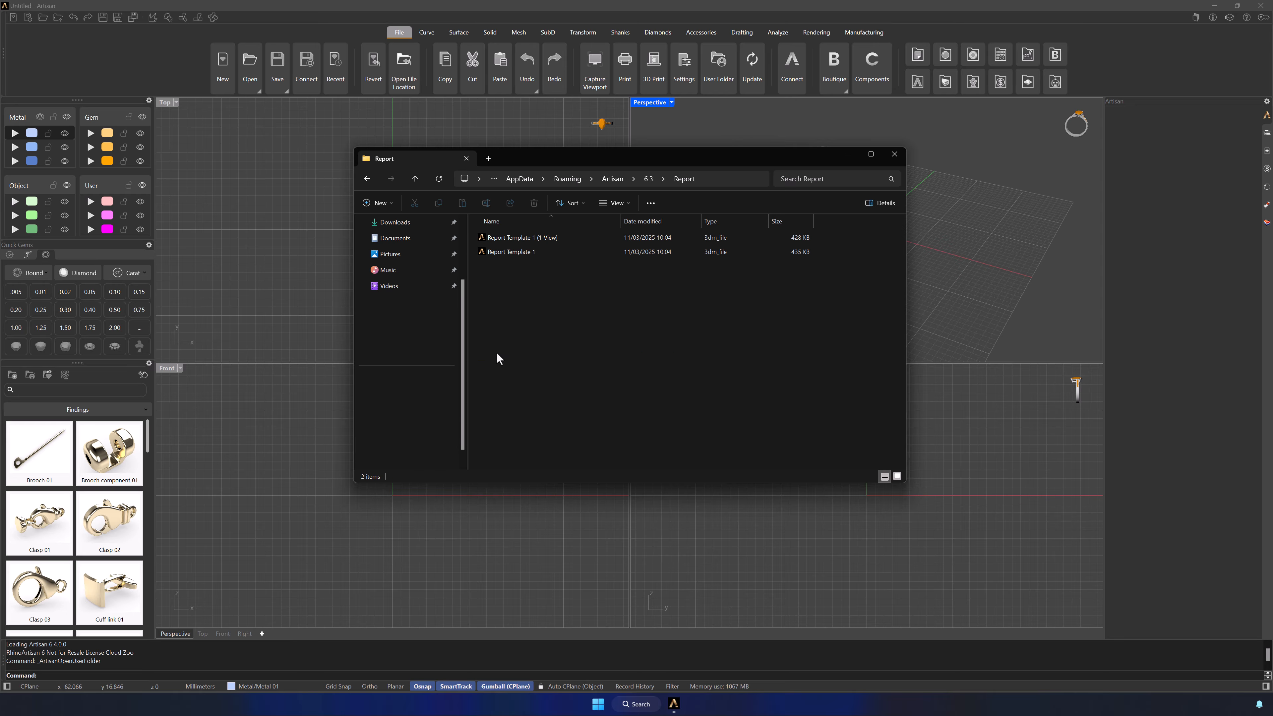
{"action": "double_click", "coordinate": [513, 251]}
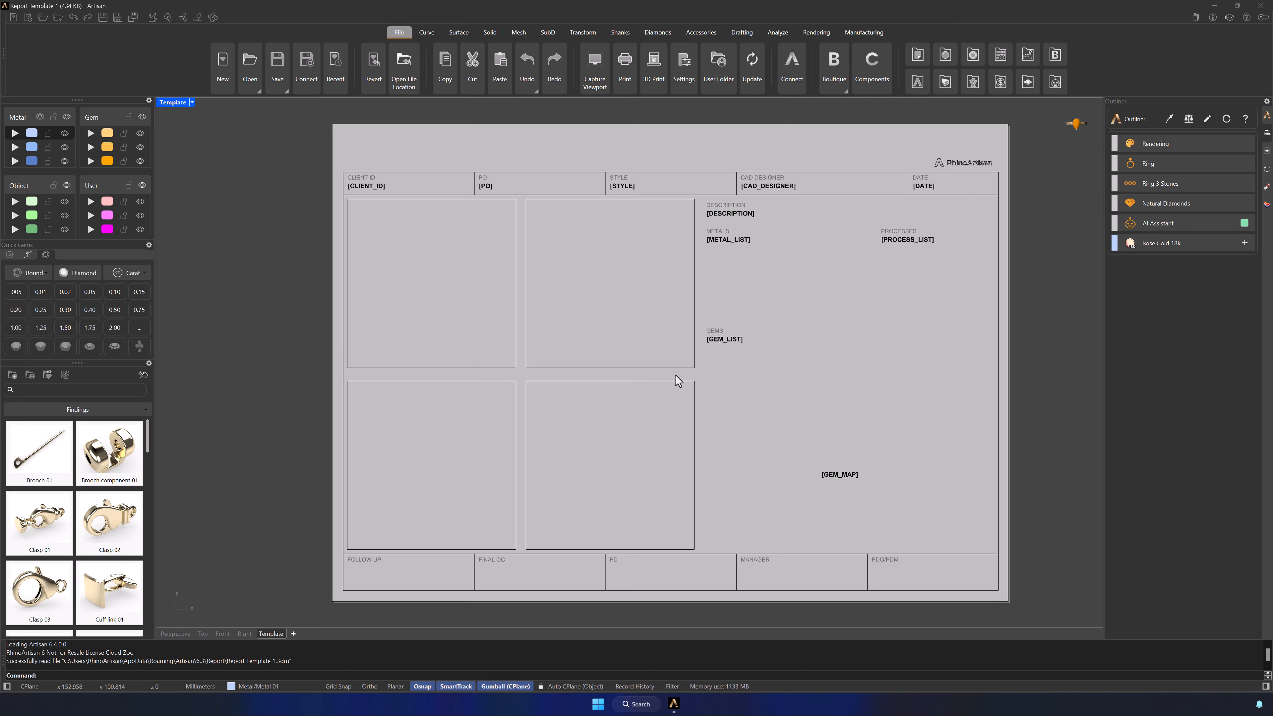
Step: Delete the two right-hand detail views and the lower-left detail view from the template layout
{"action": "left_click", "coordinate": [674, 368]}
{"action": "left_click", "coordinate": [651, 381], "text": "shift"}
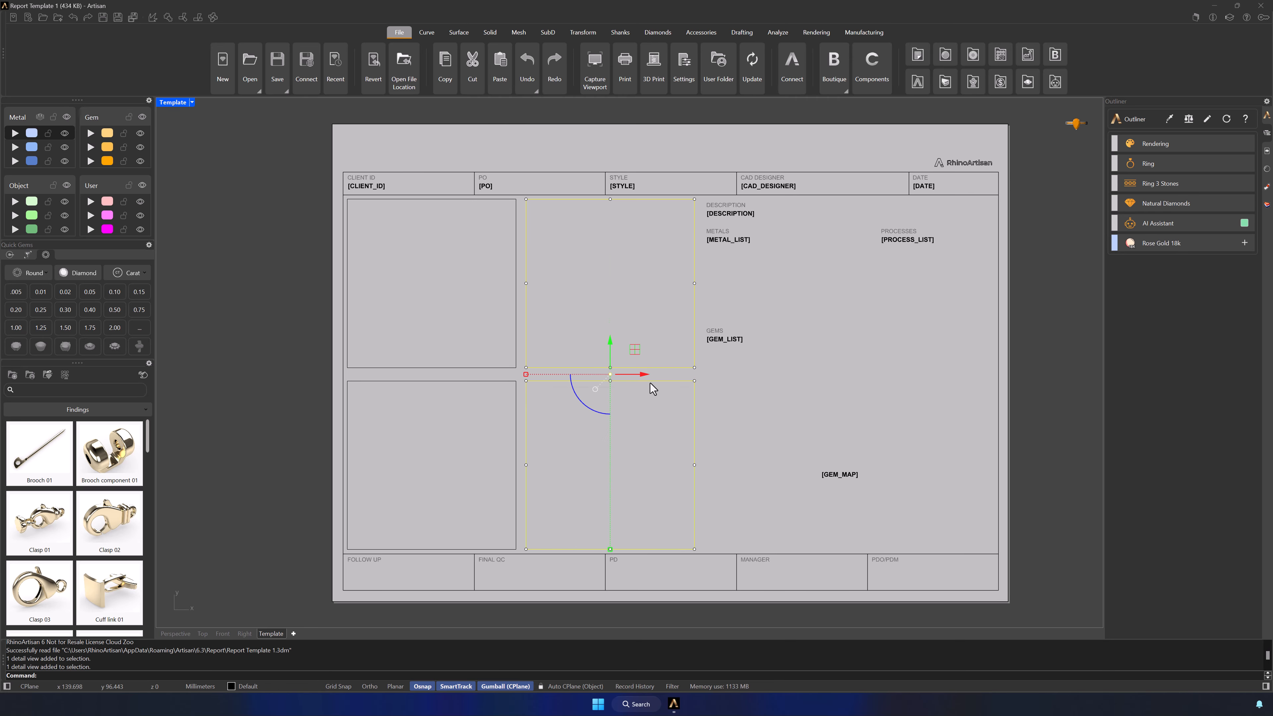
{"action": "left_click", "coordinate": [510, 381], "text": "shift"}
{"action": "key", "text": "Delete"}
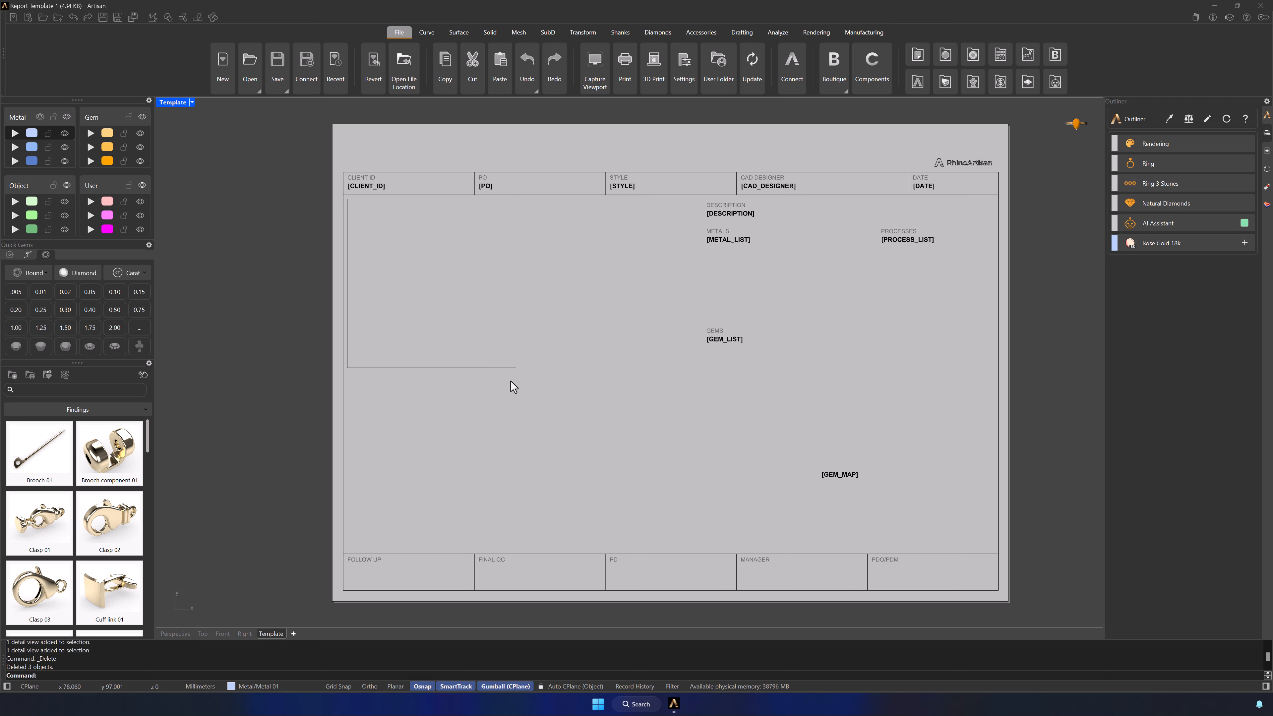
Step: Move the remaining detail view from the sheet's upper-left area to the right of centre, over the GEMS list
{"action": "left_click", "coordinate": [511, 368]}
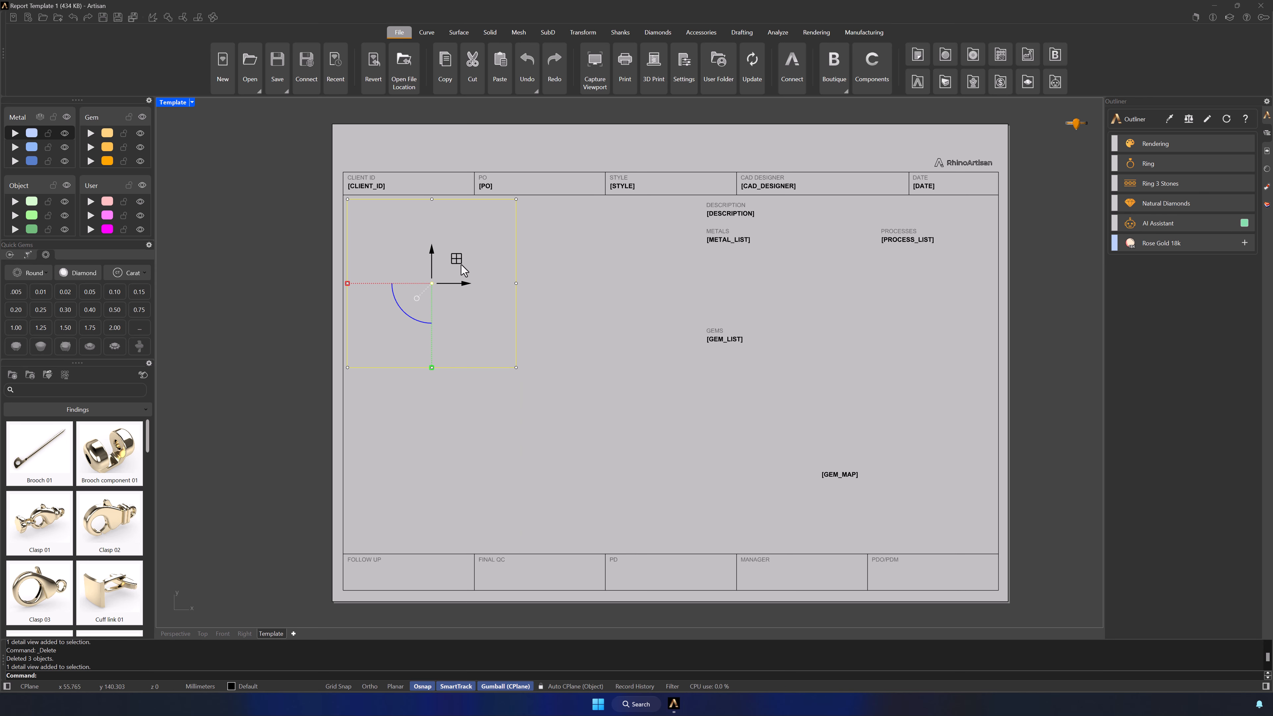
{"action": "left_click_drag", "start_coordinate": [457, 259], "coordinate": [782, 336]}
{"action": "left_click", "coordinate": [608, 333]}
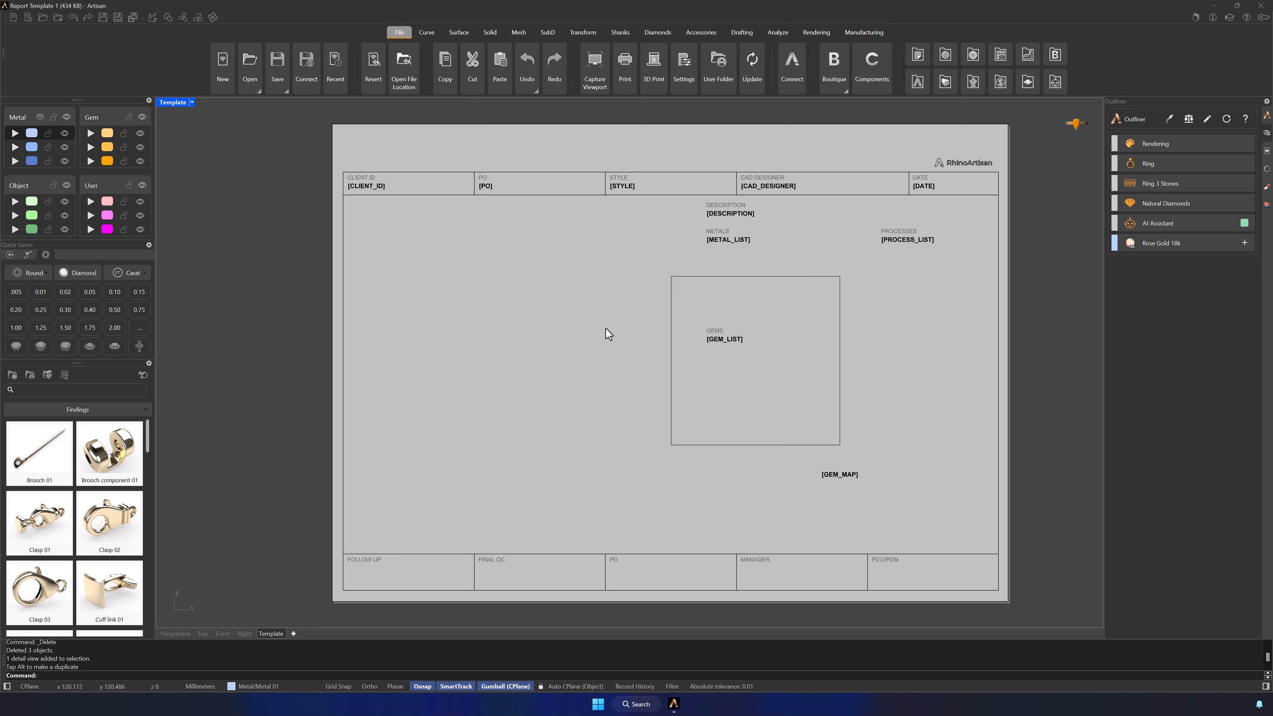
Step: Draw a rectangle corner to corner around the CLIENT ID cell of the header row
{"action": "left_click", "coordinate": [428, 33]}
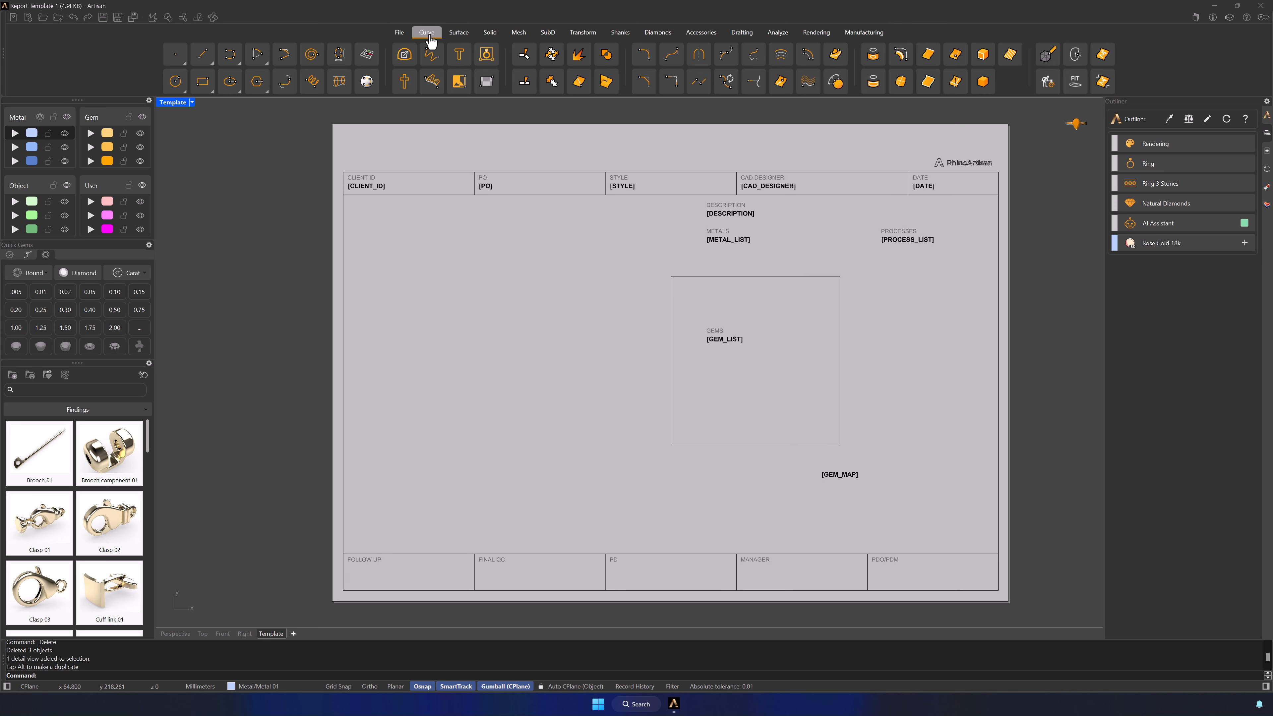
{"action": "left_click", "coordinate": [203, 81]}
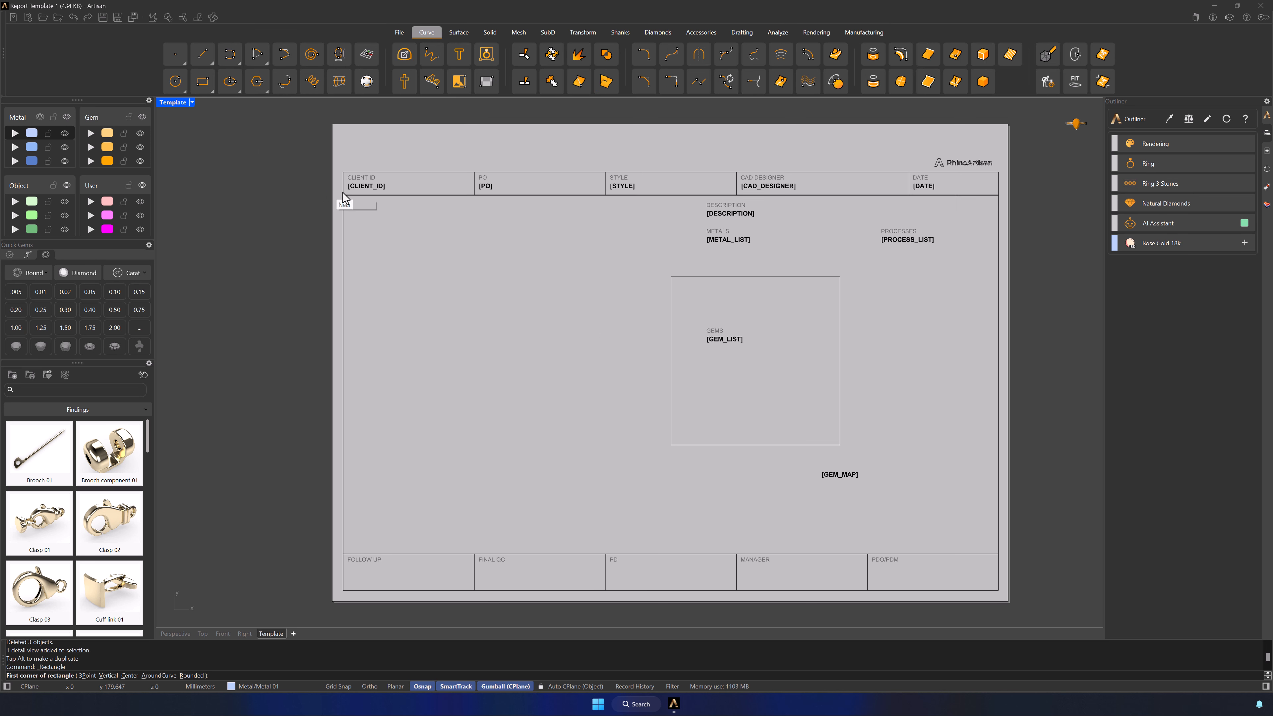
{"action": "left_click", "coordinate": [343, 172]}
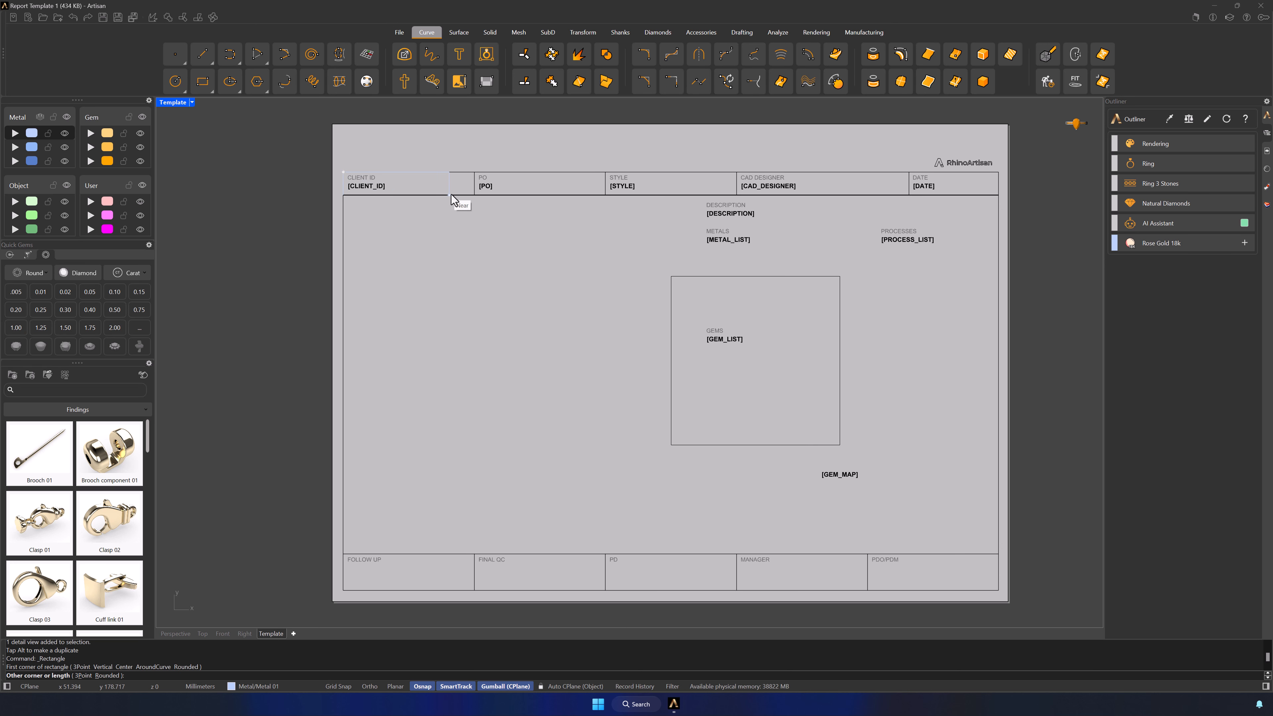
{"action": "left_click", "coordinate": [472, 197]}
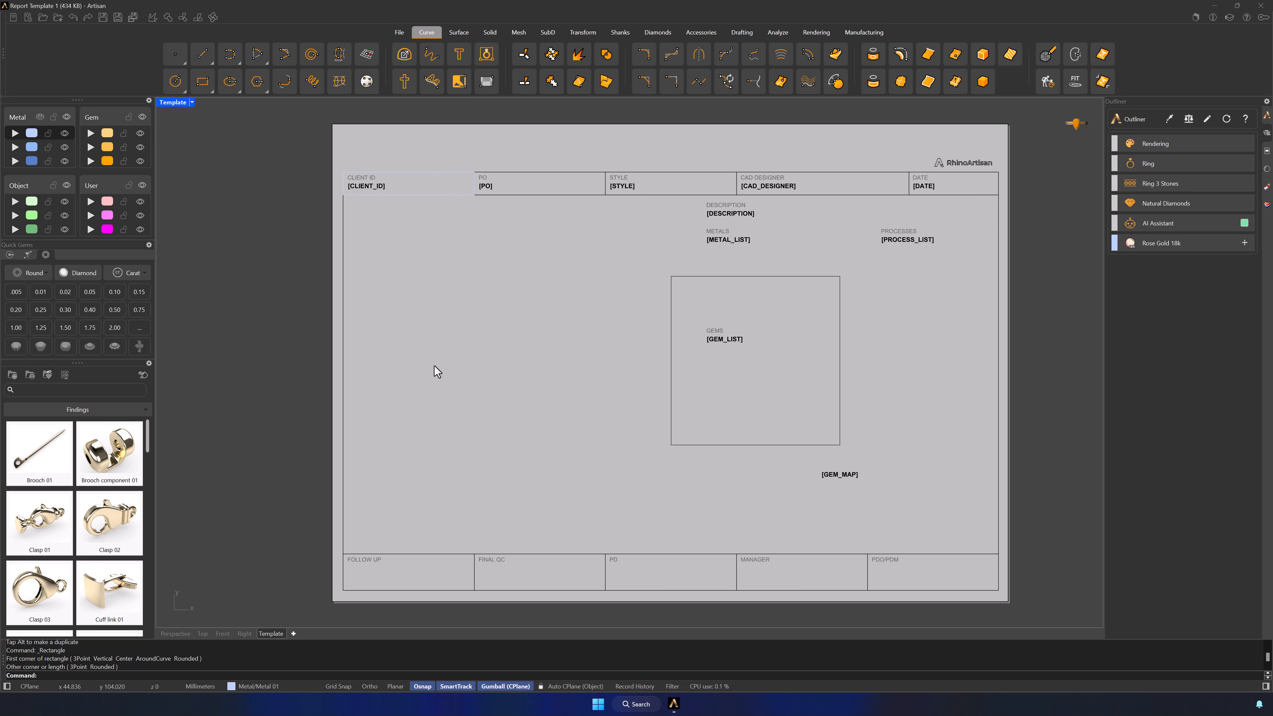
Step: Select the new rectangle around the CLIENT ID cell and assign it to the Default layer
{"action": "left_click", "coordinate": [425, 189]}
{"action": "left_click", "coordinate": [458, 231]}
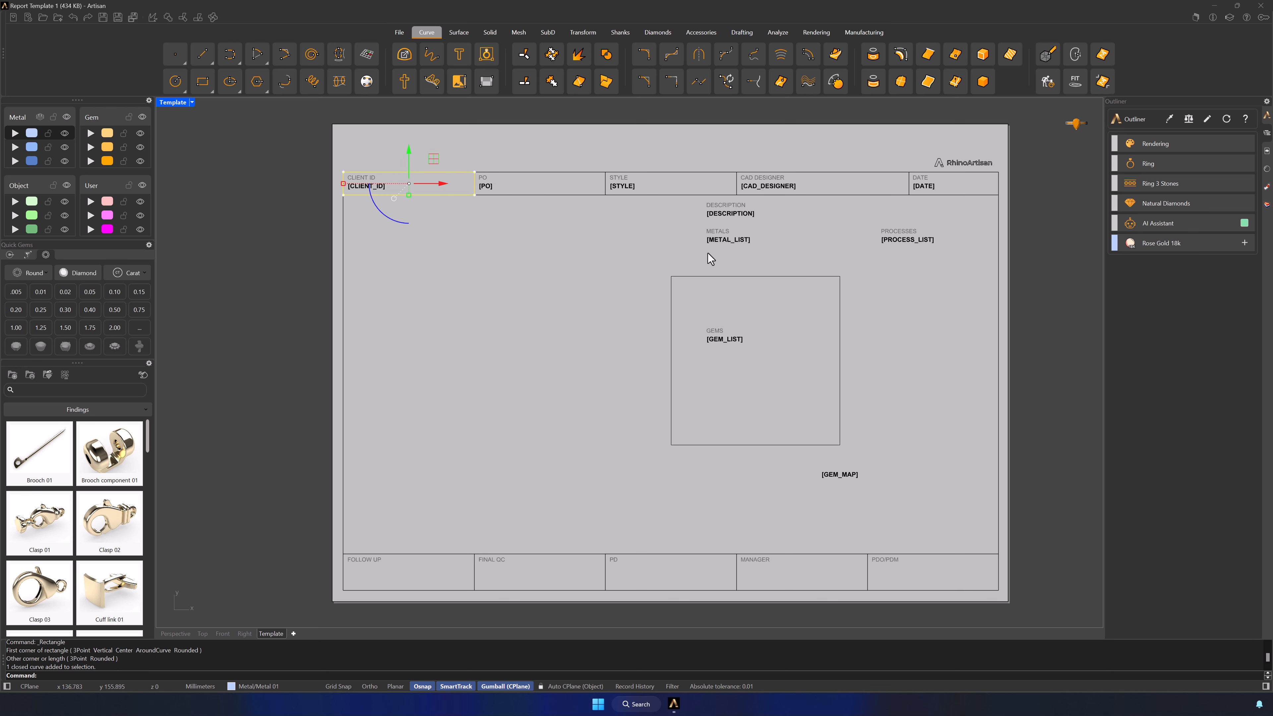
{"action": "left_click", "coordinate": [1266, 206]}
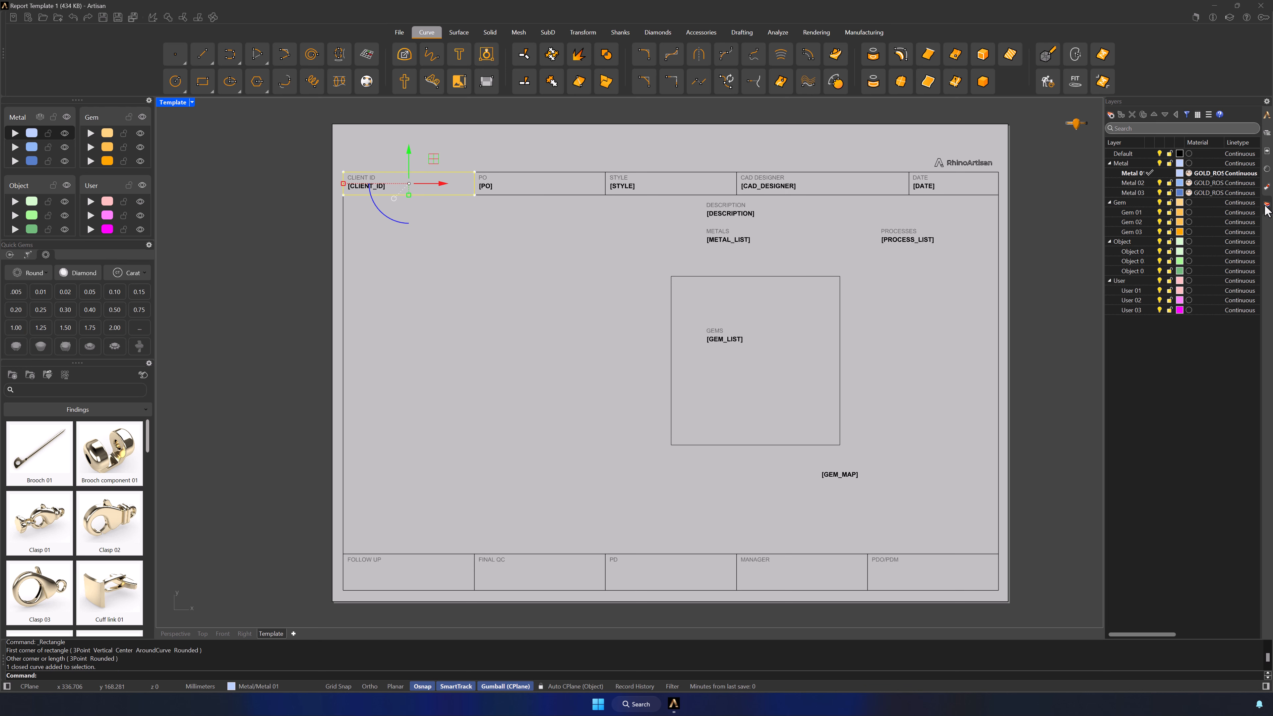
{"action": "right_click", "coordinate": [1128, 152]}
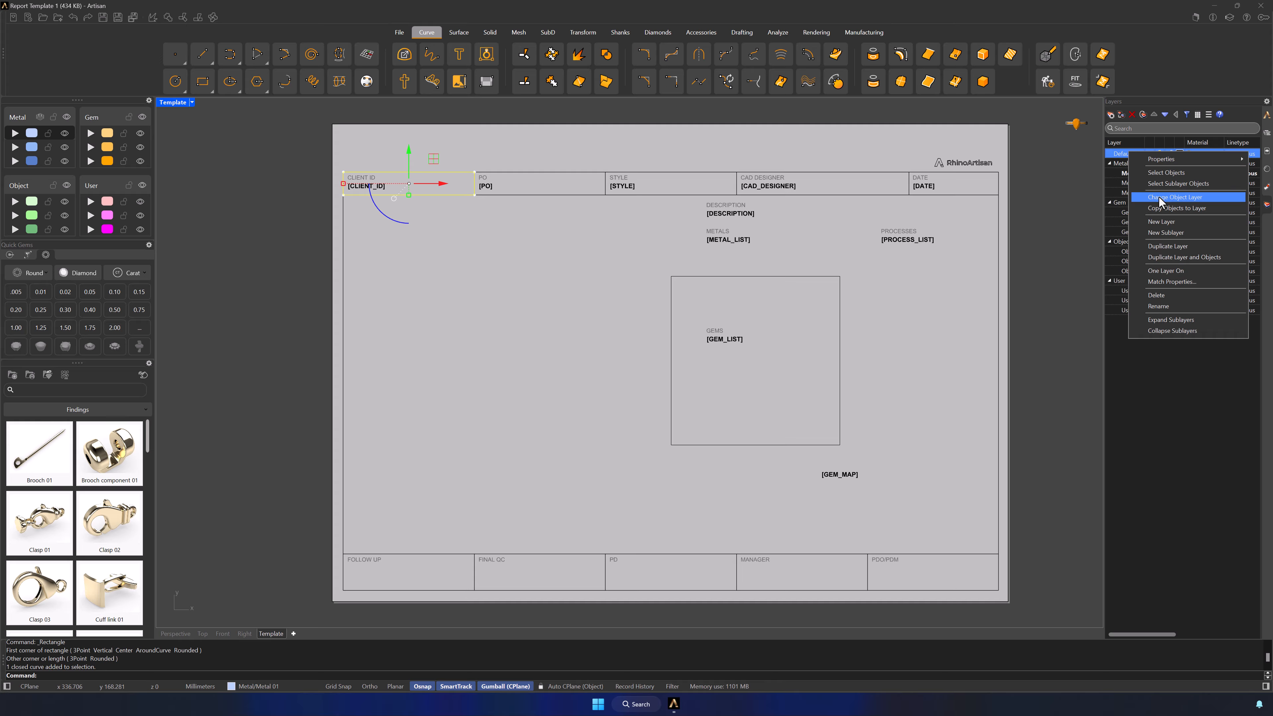
{"action": "left_click", "coordinate": [1175, 197]}
{"action": "left_click", "coordinate": [1267, 135]}
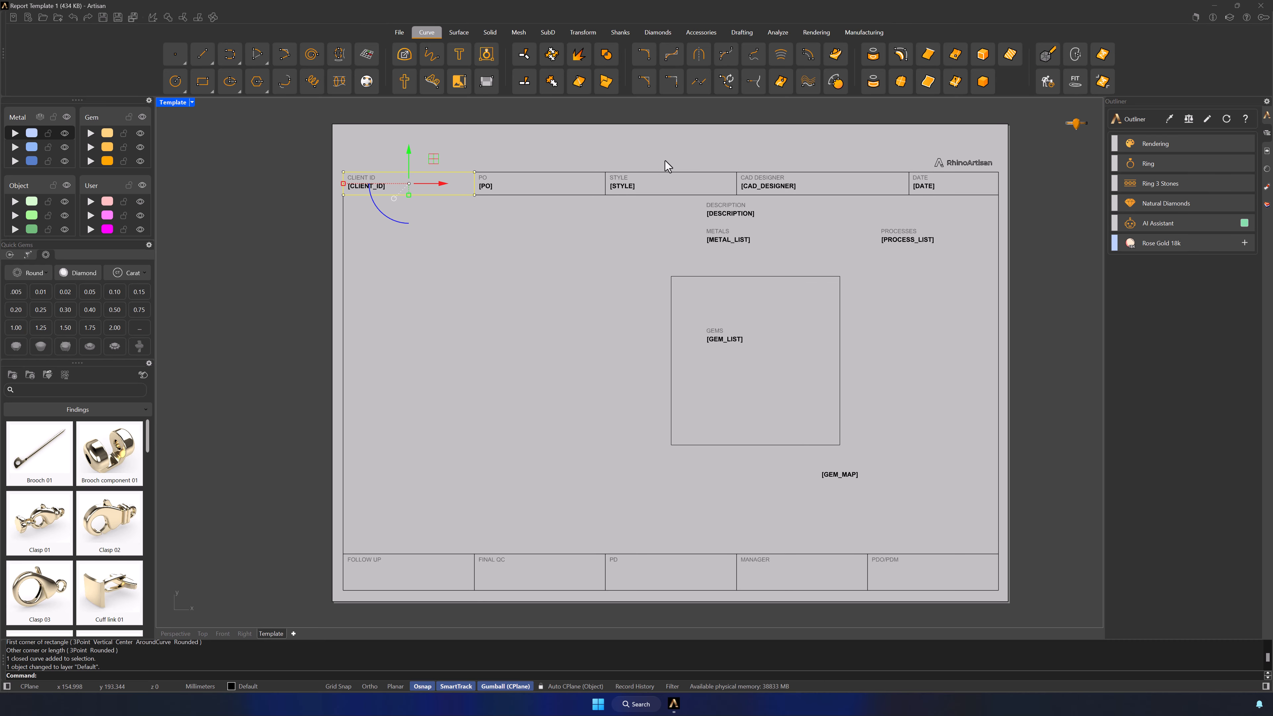
Step: Array the rectangle with 1 in X, 7 in Y and 1 in Z at a Y spacing of -10.121, and delete the original rectangle
{"action": "left_click", "coordinate": [583, 32]}
{"action": "left_click", "coordinate": [775, 82]}
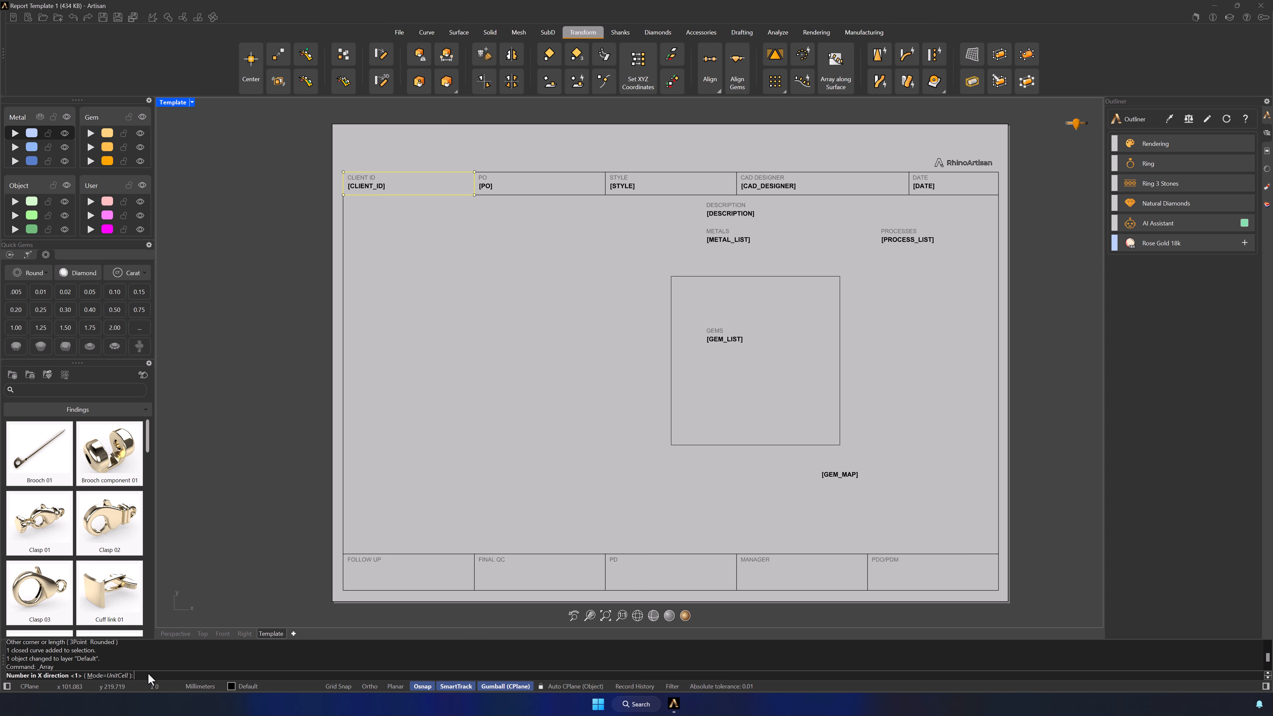
{"action": "key", "text": "Return"}
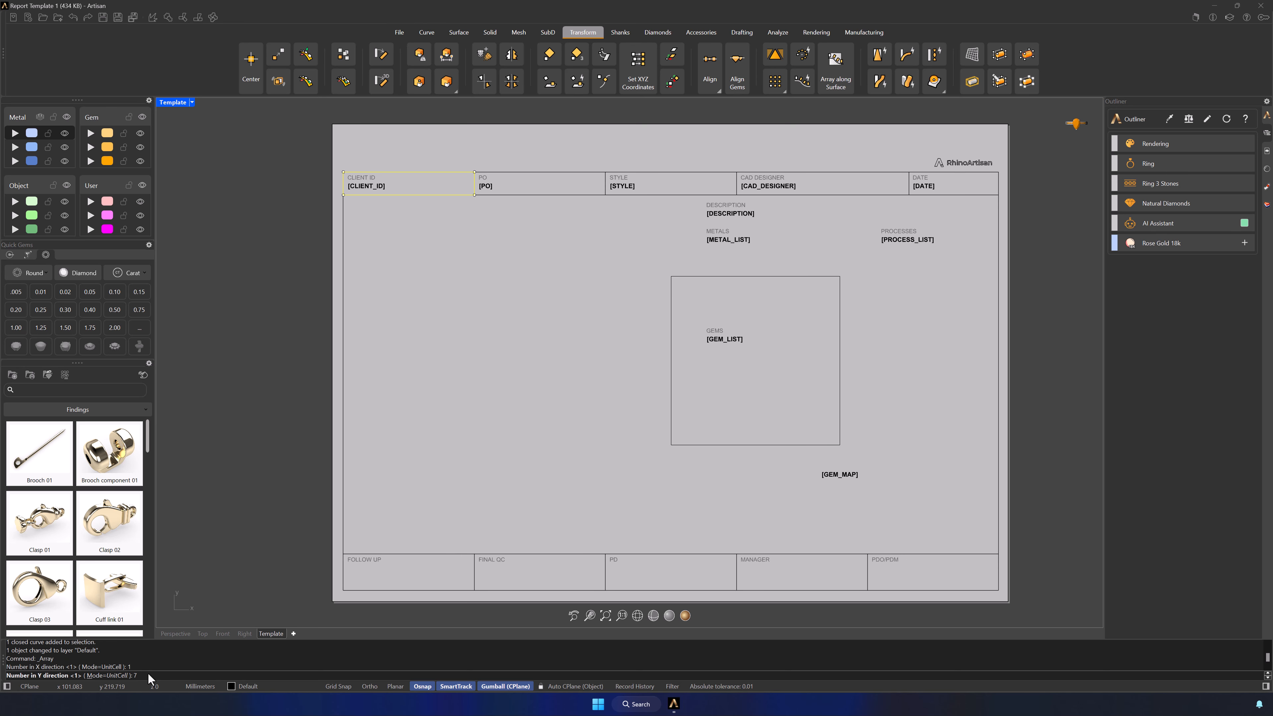
{"action": "key", "text": "Return"}
{"action": "key", "text": "Return"}
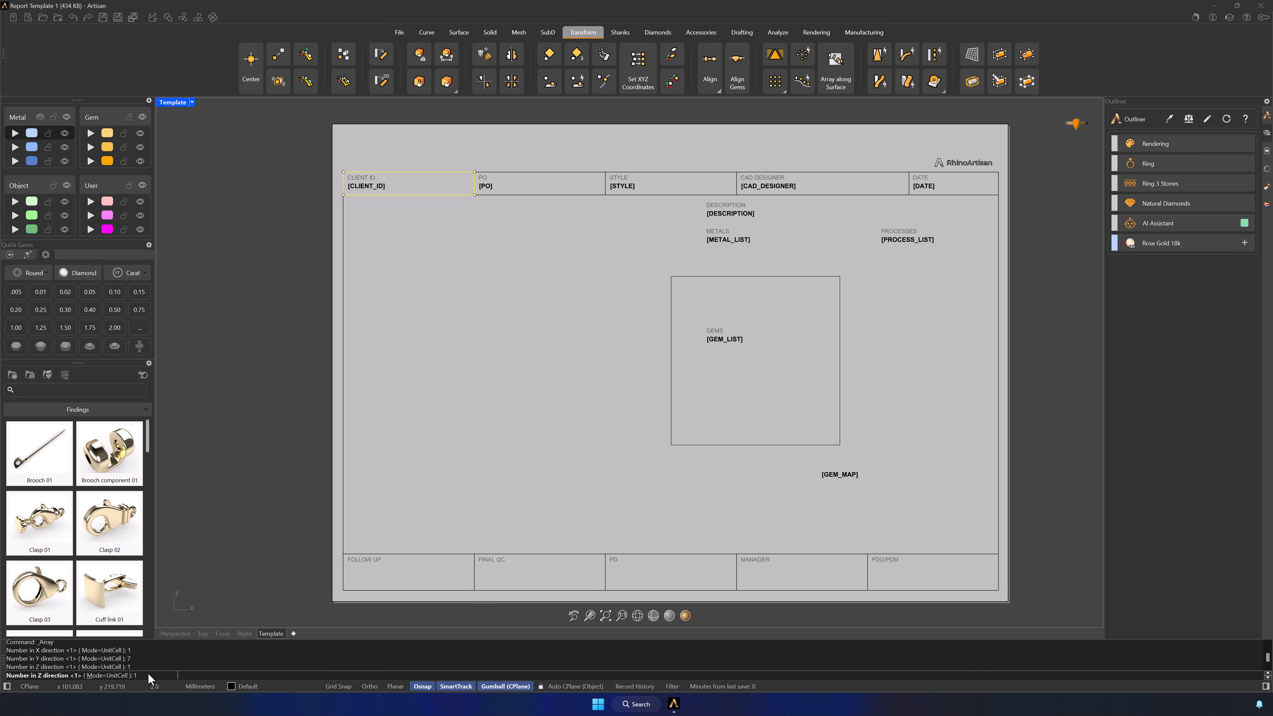
{"action": "type", "text": "-10.121"}
{"action": "key", "text": "Return"}
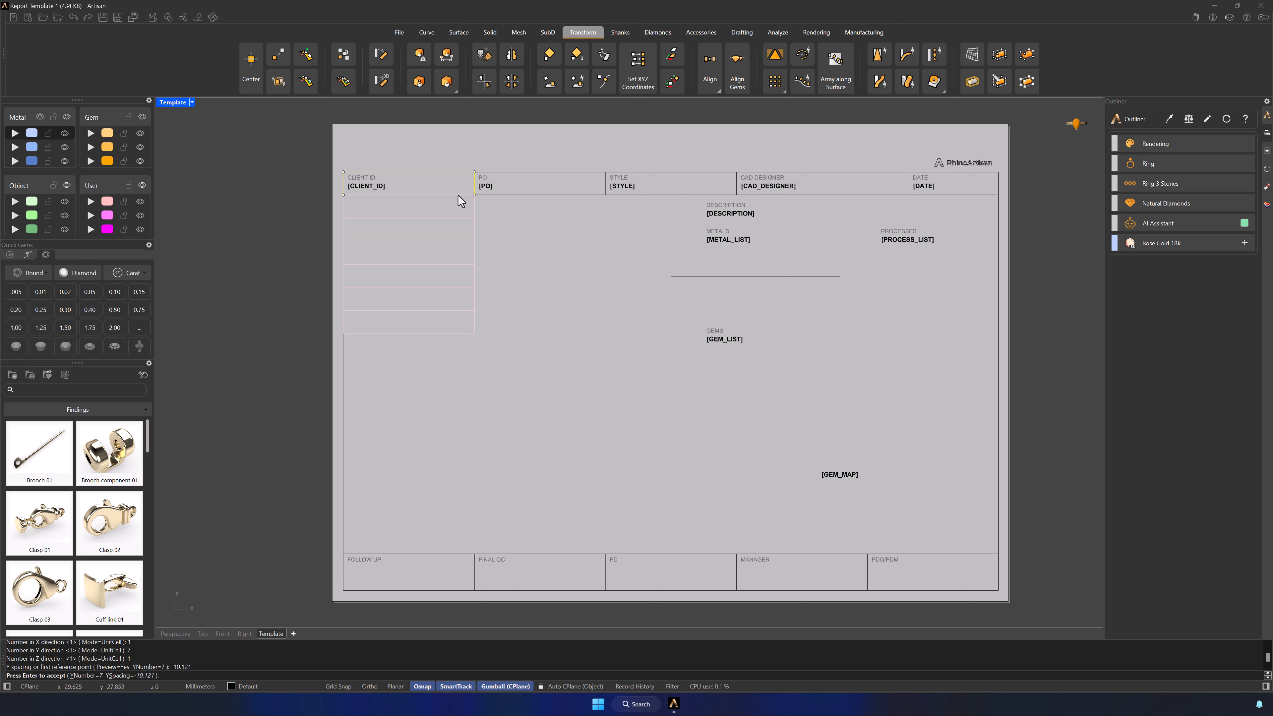
{"action": "key", "text": "Return"}
{"action": "key", "text": "Delete"}
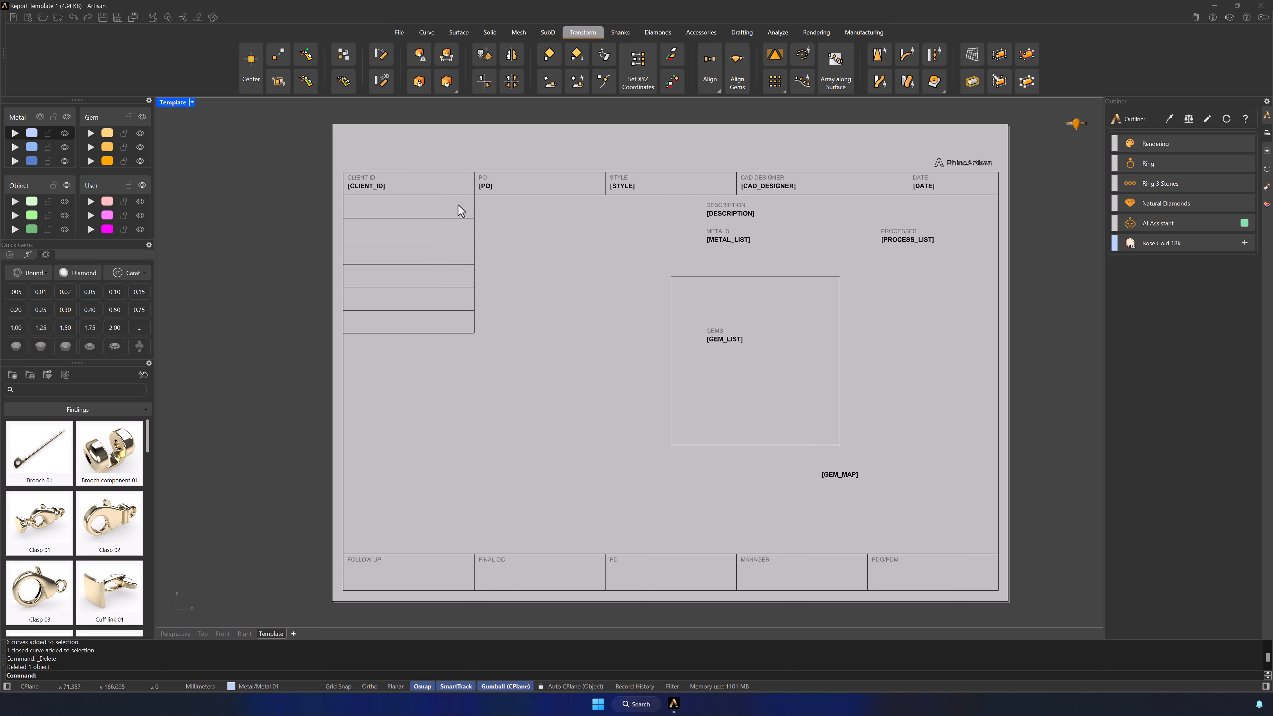
Step: Shorten the horizontal line under the header row by moving its right endpoint to the right edge of the CLIENT ID cell
{"action": "left_click", "coordinate": [453, 195]}
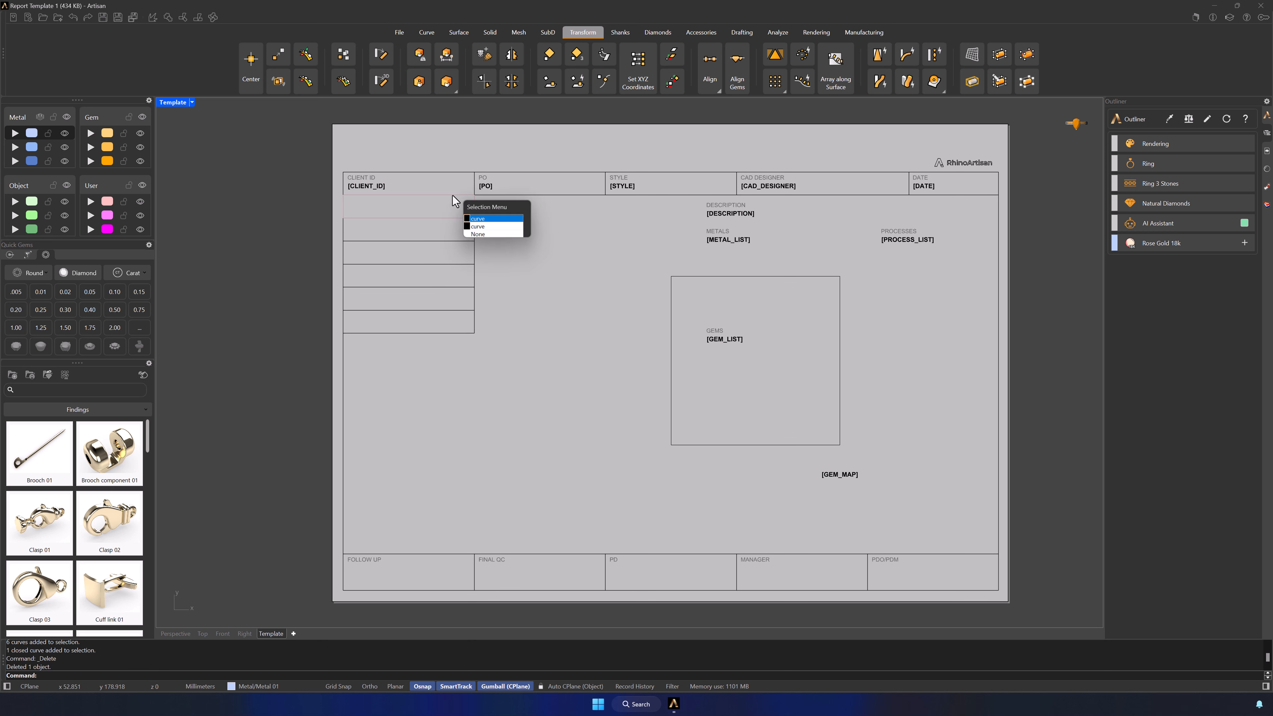
{"action": "left_click", "coordinate": [479, 228]}
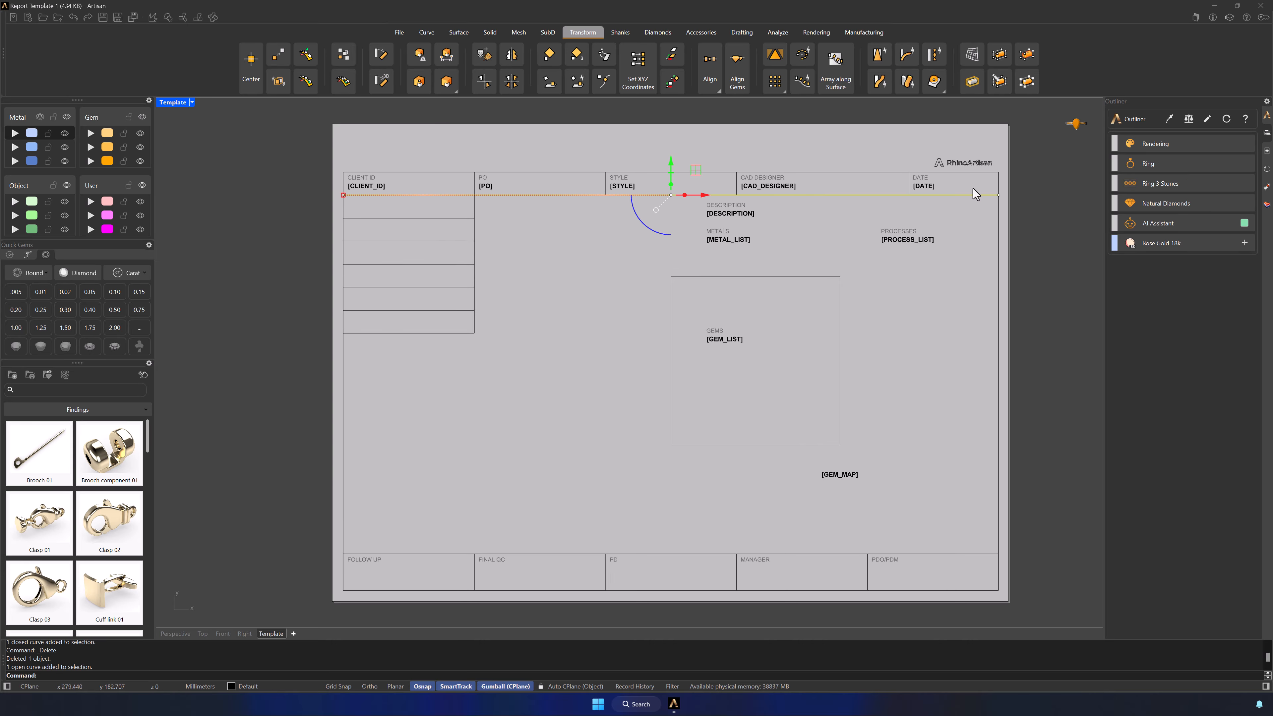
{"action": "left_click", "coordinate": [998, 194]}
{"action": "type", "text": "m"}
{"action": "key", "text": "Return"}
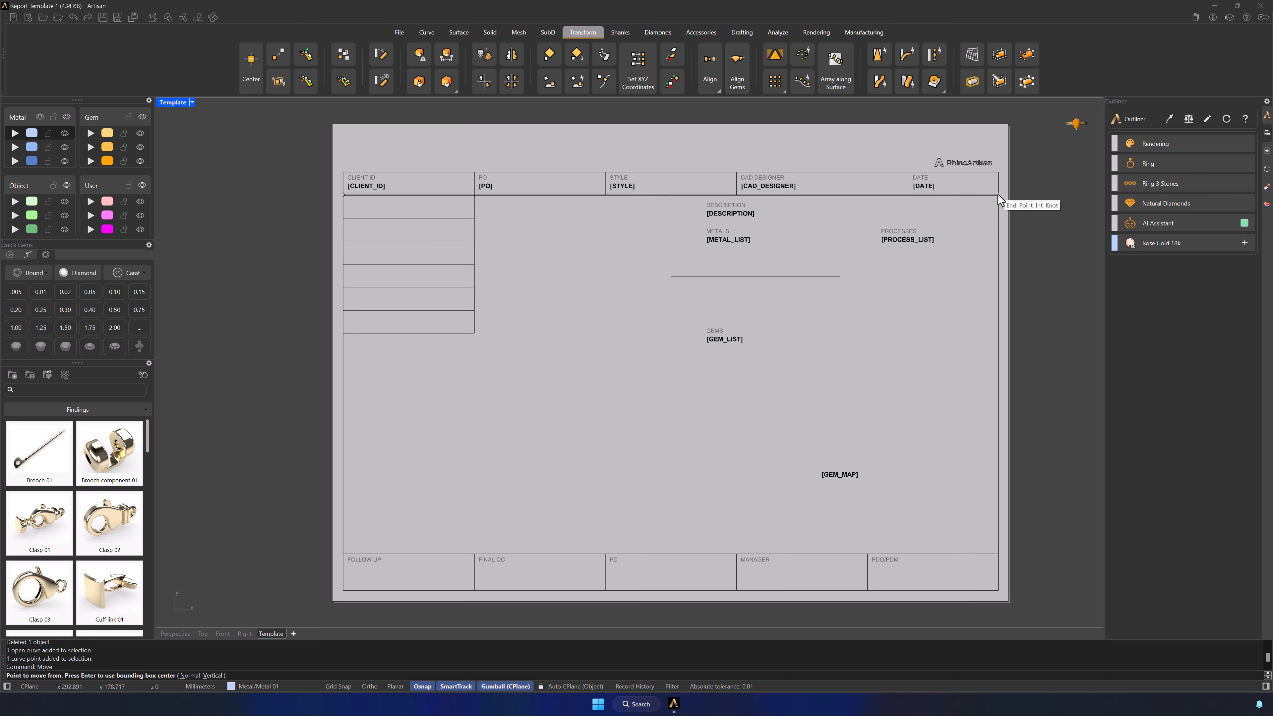
{"action": "left_click", "coordinate": [998, 196]}
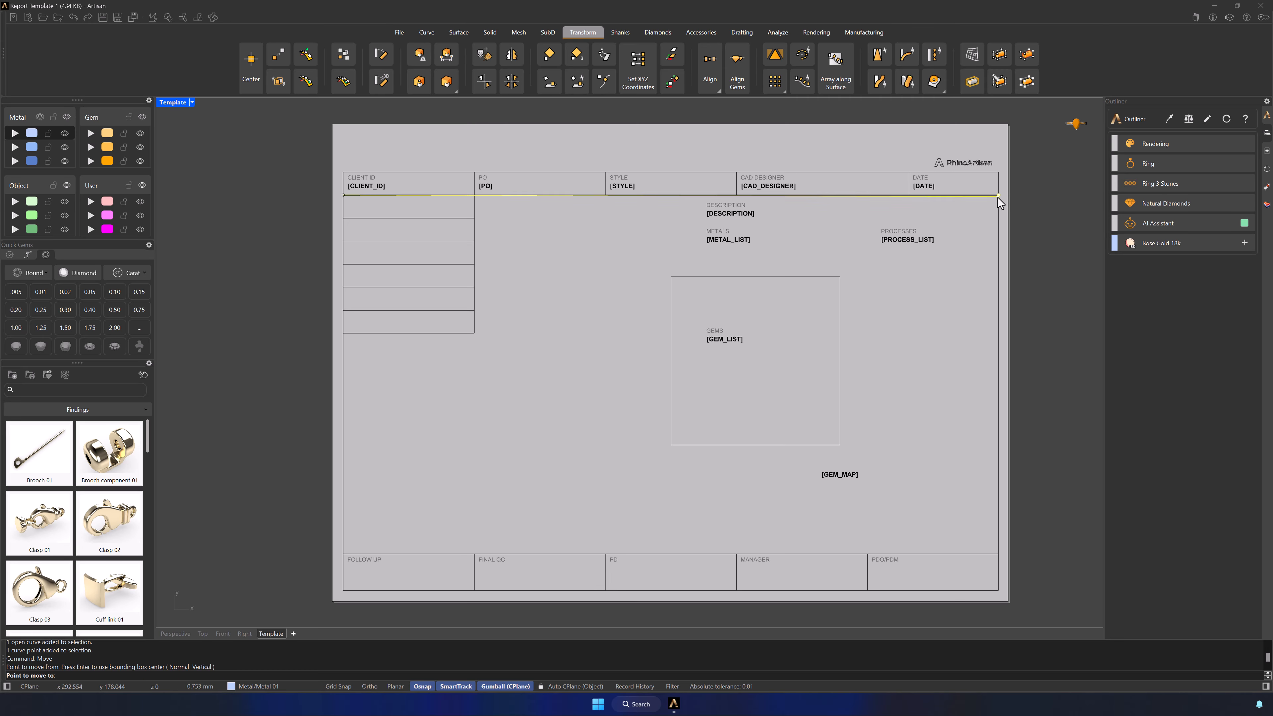
{"action": "left_click", "coordinate": [475, 195]}
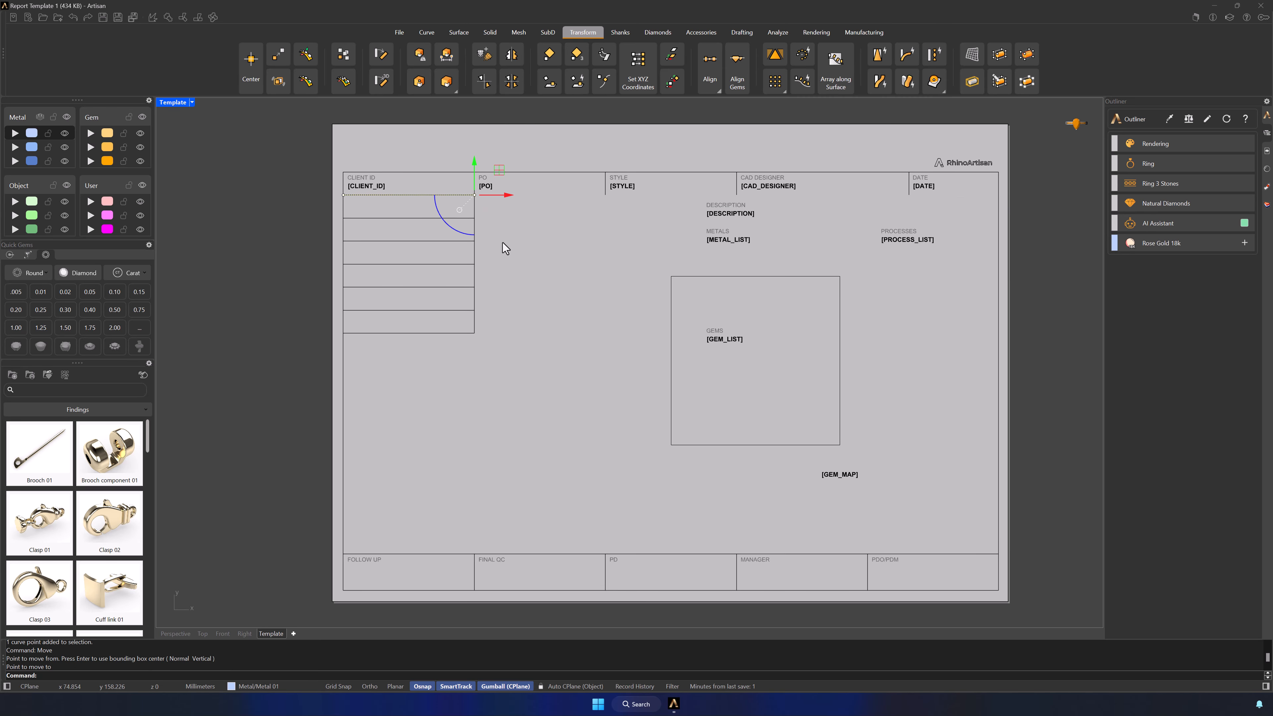
{"action": "key", "text": "Escape"}
Step: Delete the three vertical header dividers in front of STYLE, CAD DESIGNER and DATE
{"action": "left_click", "coordinate": [605, 189]}
{"action": "left_click", "coordinate": [736, 189], "text": "shift"}
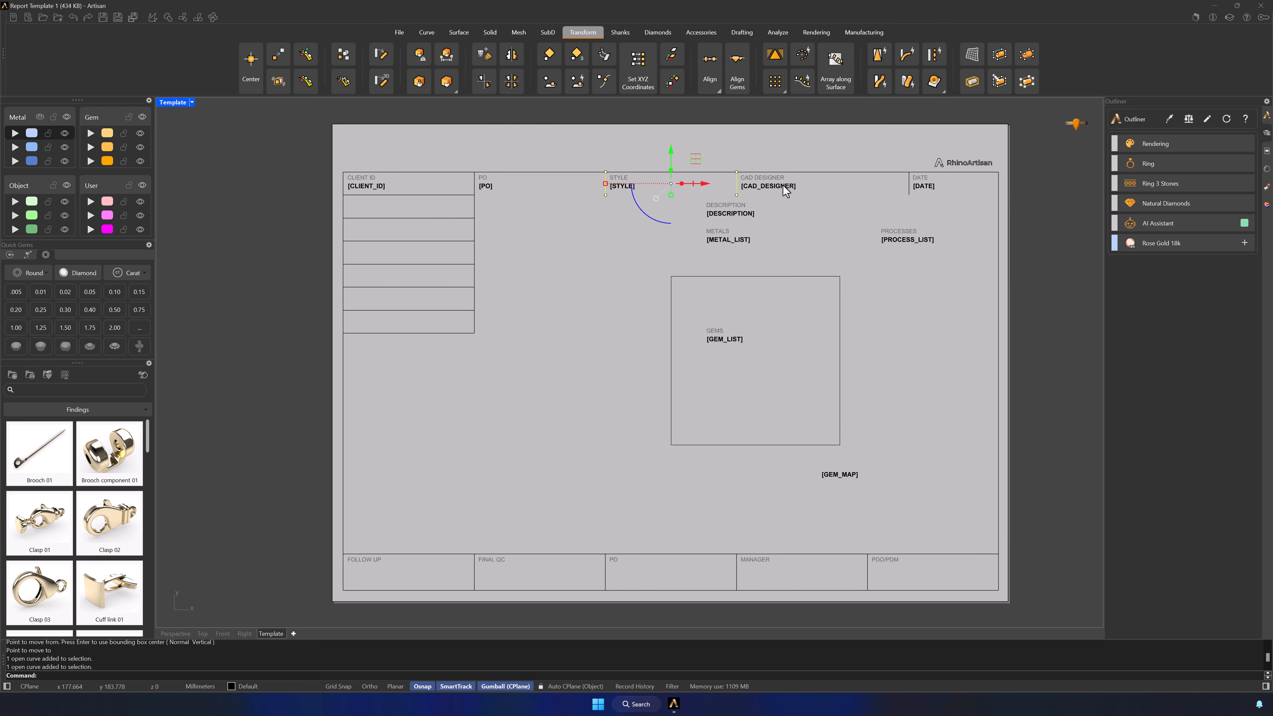
{"action": "left_click", "coordinate": [909, 191], "text": "shift"}
{"action": "key", "text": "Delete"}
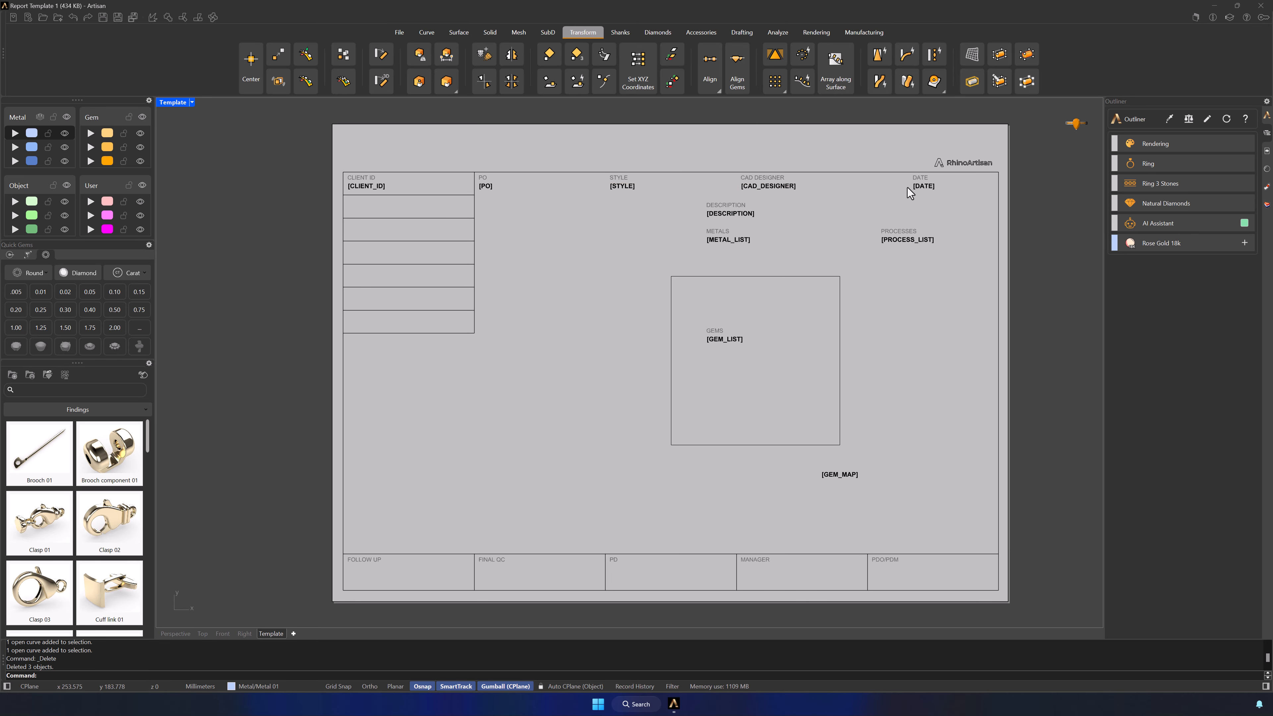
Step: Move the PO, STYLE and CAD DESIGNER texts into the cells under CLIENT ID, and the DESCRIPTION texts below the column
{"action": "left_click_drag", "start_coordinate": [546, 211], "coordinate": [481, 176]}
{"action": "left_click_drag", "start_coordinate": [513, 157], "coordinate": [382, 179]}
{"action": "left_click_drag", "start_coordinate": [661, 196], "coordinate": [385, 206]}
{"action": "left_click_drag", "start_coordinate": [820, 195], "coordinate": [746, 176]}
{"action": "left_click_drag", "start_coordinate": [795, 162], "coordinate": [400, 233]}
{"action": "left_click_drag", "start_coordinate": [679, 191], "coordinate": [760, 219]}
{"action": "left_click_drag", "start_coordinate": [754, 185], "coordinate": [396, 320]}
Step: Move the FOLLOW UP and FINAL QC labels and the DATE texts into the last three cells of the left column
{"action": "left_click", "coordinate": [364, 559]}
{"action": "left_click_drag", "start_coordinate": [364, 524], "coordinate": [364, 237]}
{"action": "left_click", "coordinate": [491, 560]}
{"action": "left_click_drag", "start_coordinate": [517, 533], "coordinate": [386, 268]}
{"action": "left_click_drag", "start_coordinate": [952, 195], "coordinate": [904, 176]}
{"action": "left_click_drag", "start_coordinate": [949, 157], "coordinate": [406, 282]}
Step: Copy the [CAD_DESIGNER] placeholder straight down into the FOLLOW UP and FINAL QC cells
{"action": "scroll", "coordinate": [335, 274], "scroll_direction": "up", "scroll_amount": 6}
{"action": "left_click", "coordinate": [400, 312]}
{"action": "left_click", "coordinate": [464, 283]}
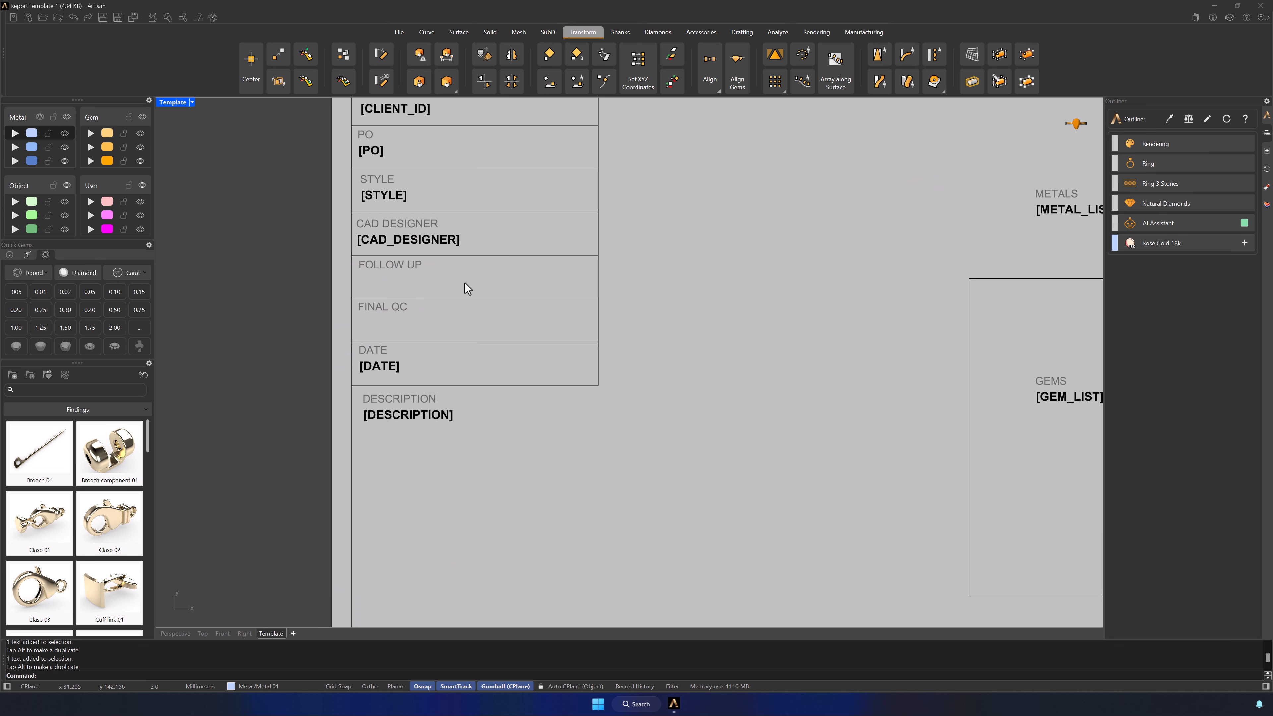
{"action": "left_click", "coordinate": [442, 243]}
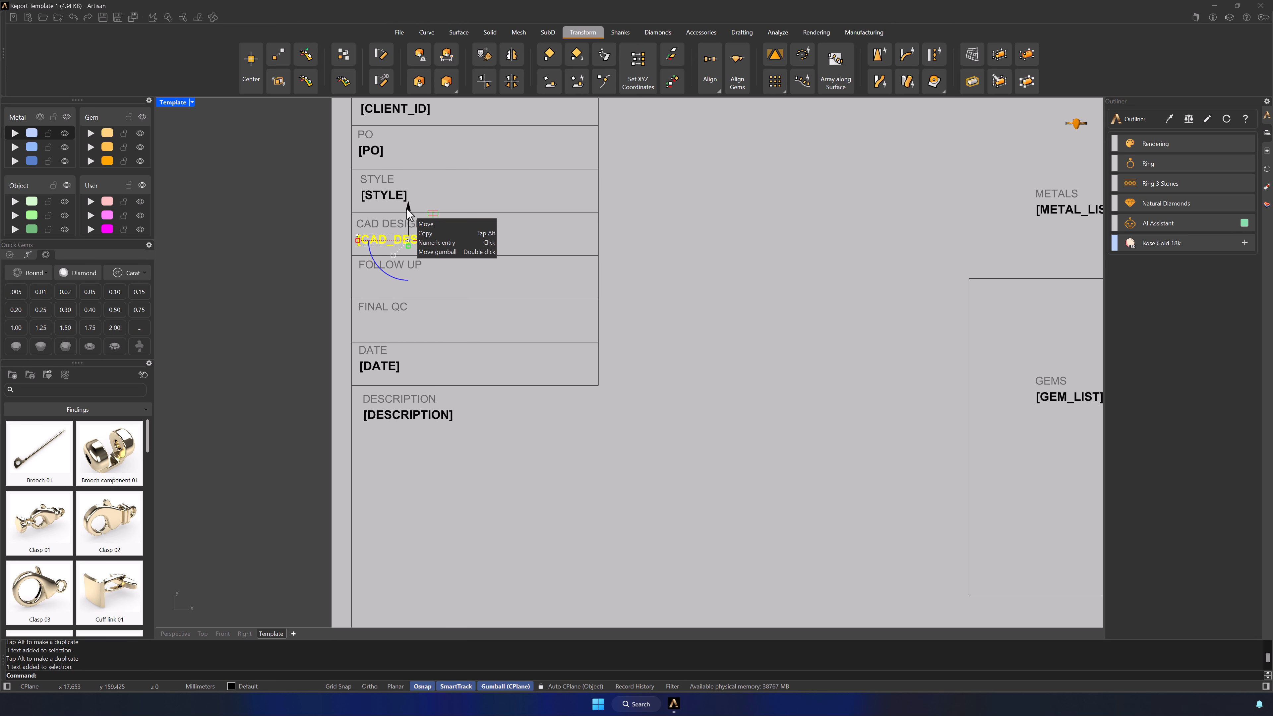
{"action": "left_click_drag", "start_coordinate": [407, 209], "coordinate": [407, 297]}
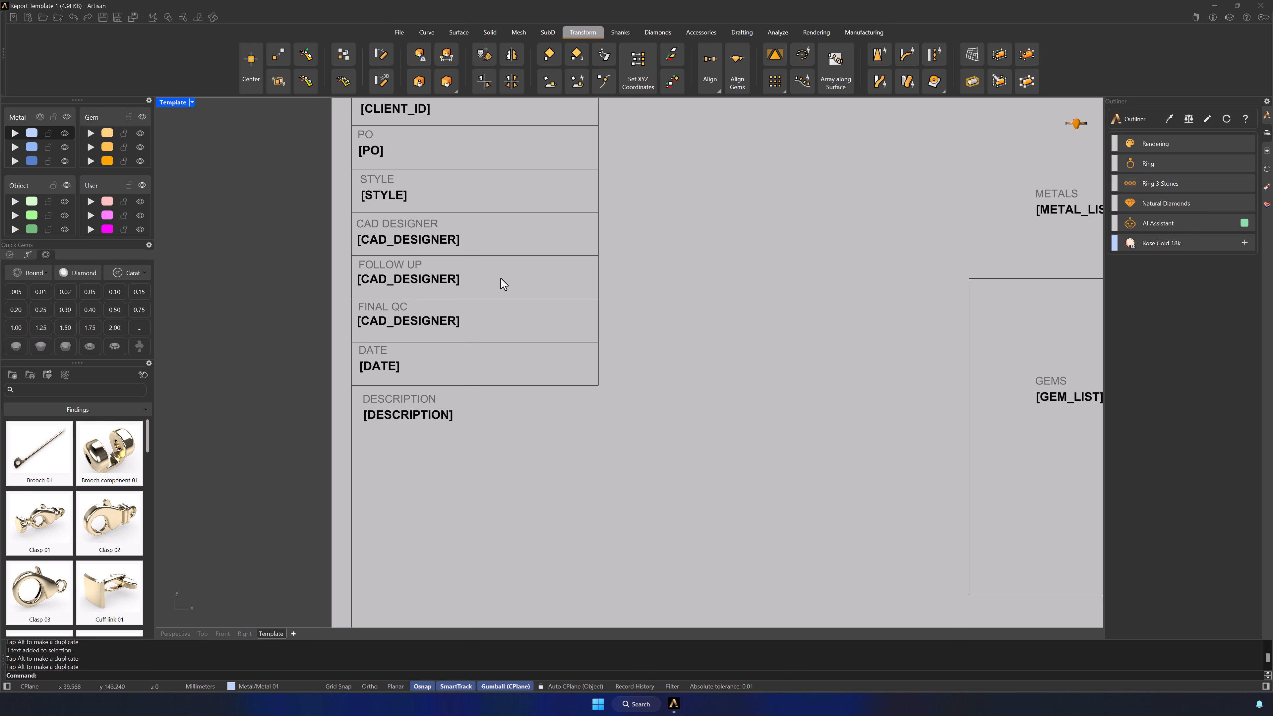
Step: Change the placeholder in the FOLLOW UP cell to [FOLLOW_UP]
{"action": "double_click", "coordinate": [420, 282]}
{"action": "double_click", "coordinate": [611, 405]}
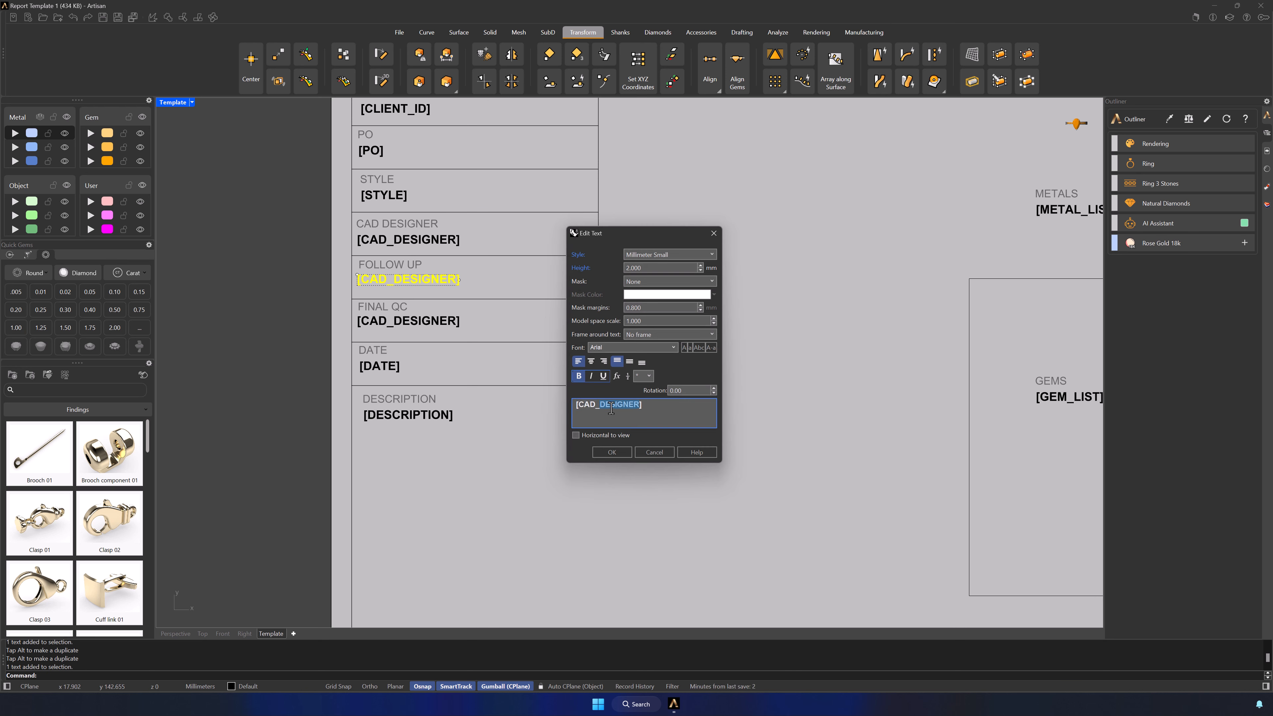
{"action": "key", "text": "BackSpace"}
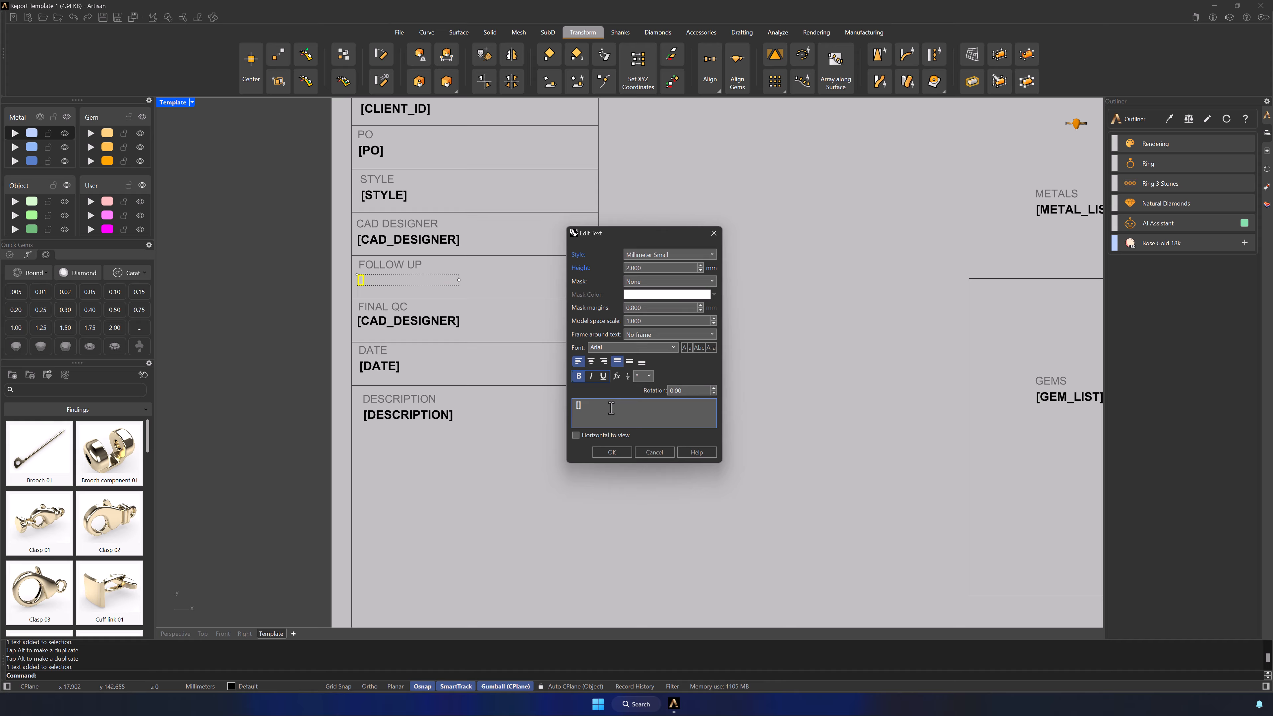
{"action": "type", "text": "FOLLOW_UP"}
{"action": "left_click", "coordinate": [612, 452]}
Step: Change the placeholder in the FINAL QC cell to [FINAL_QC]
{"action": "double_click", "coordinate": [431, 324]}
{"action": "double_click", "coordinate": [601, 405]}
{"action": "key", "text": "BackSpace"}
{"action": "key", "text": "BackSpace"}
{"action": "key", "text": "BackSpace"}
{"action": "key", "text": "BackSpace"}
{"action": "key", "text": "BackSpace"}
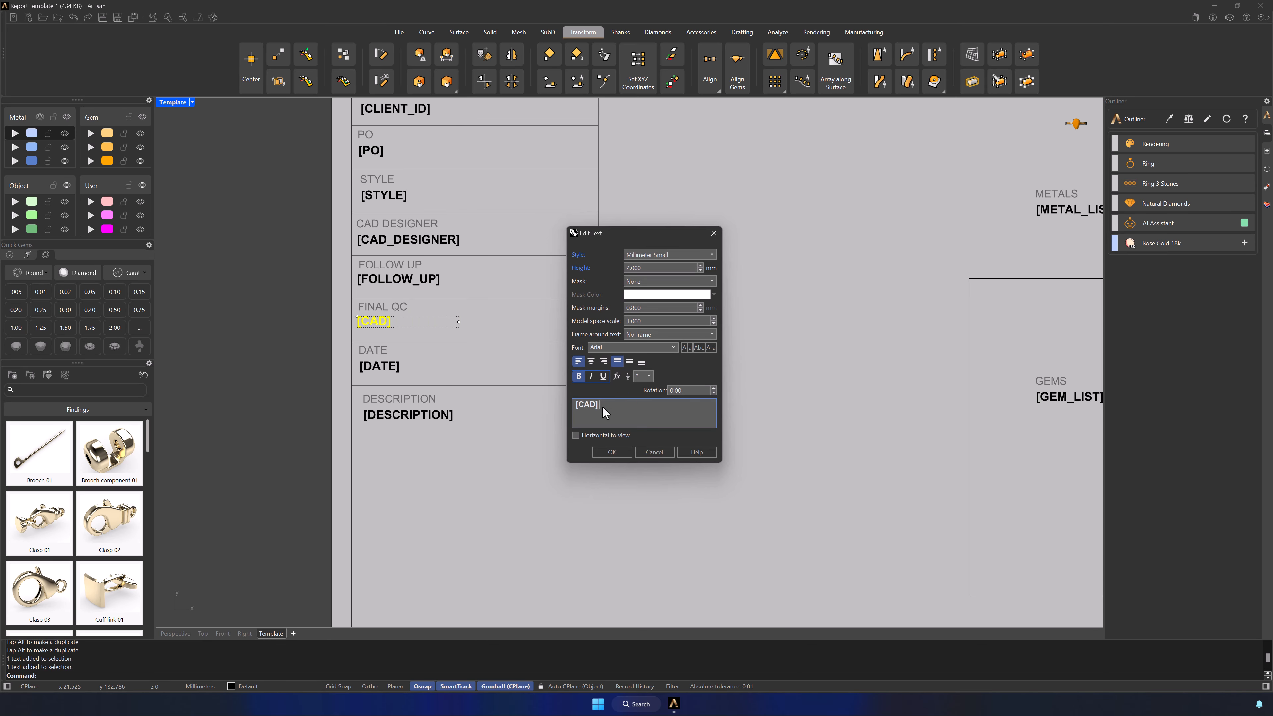
{"action": "type", "text": "FINAL_QC"}
{"action": "left_click", "coordinate": [617, 452]}
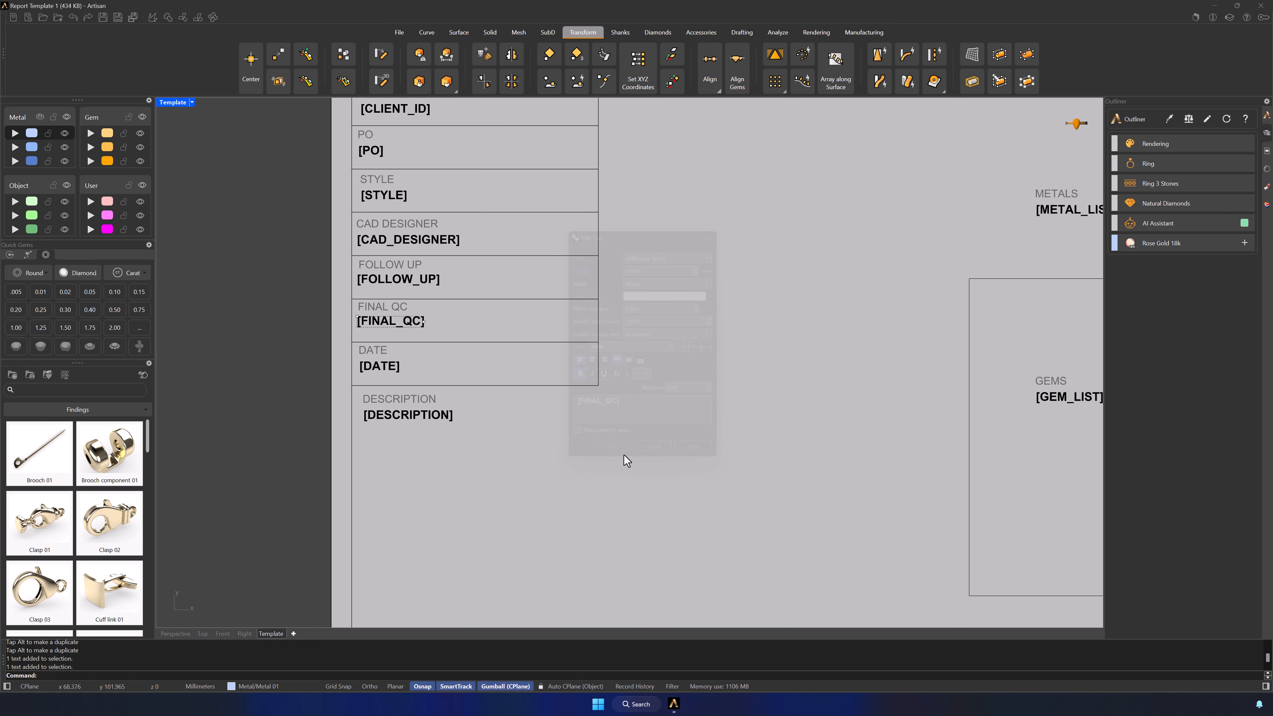
Step: Review the report's input fields and the custom field naming dialog, closing it without adding a field
{"action": "left_click", "coordinate": [1268, 151]}
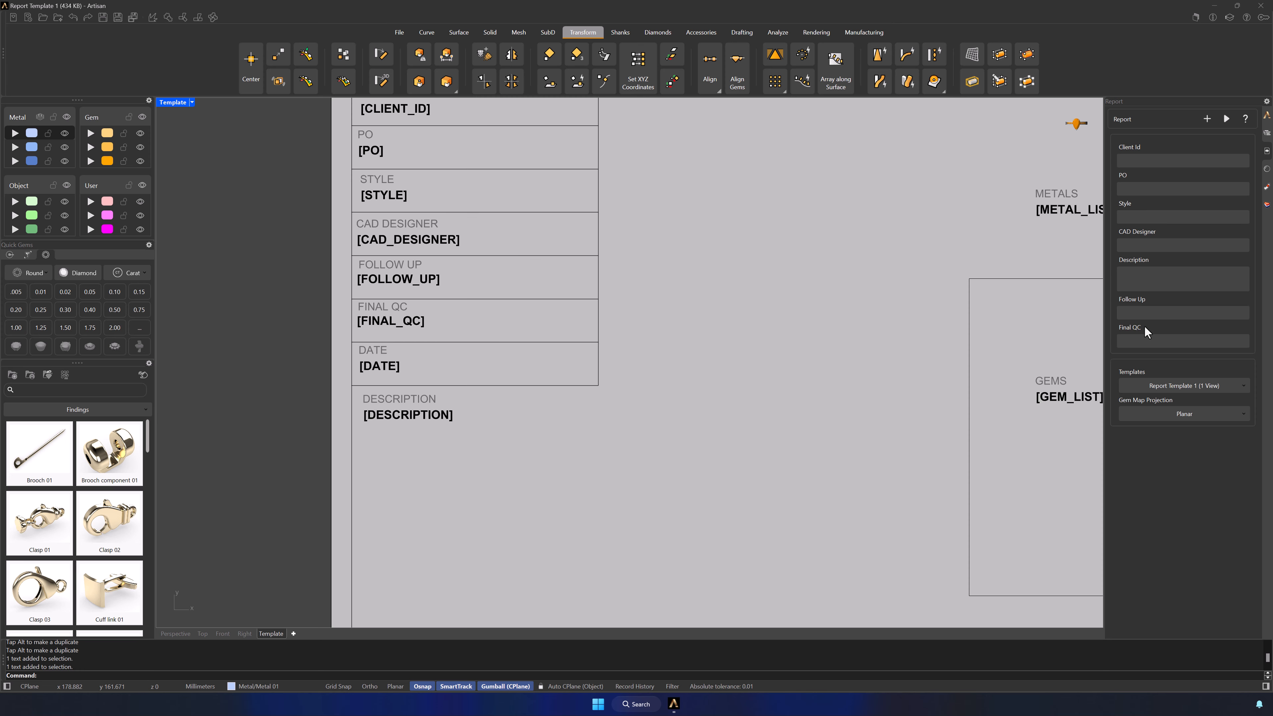
{"action": "left_click", "coordinate": [1208, 120]}
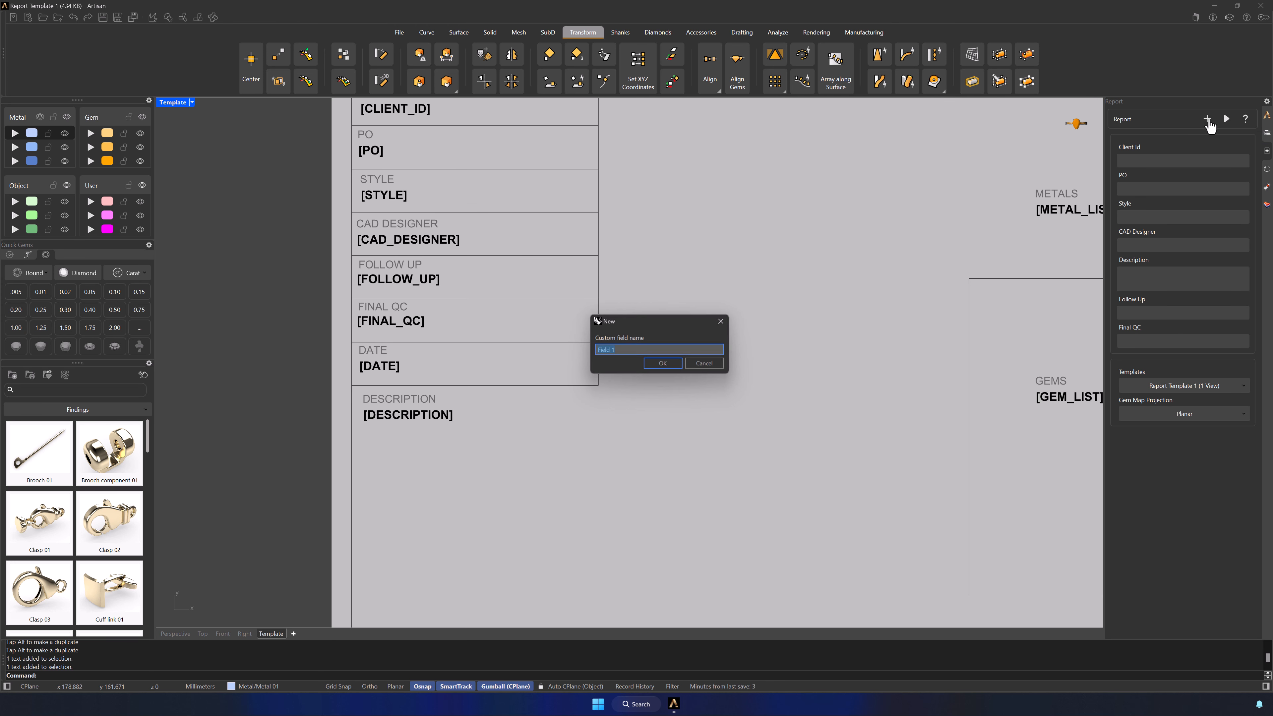
{"action": "left_click", "coordinate": [712, 366]}
Step: Move the METALS and PROCESSES texts with their placeholders side by side below the DESCRIPTION text
{"action": "scroll", "coordinate": [713, 364], "scroll_direction": "down", "scroll_amount": 2}
{"action": "right_click_drag", "start_coordinate": [763, 361], "coordinate": [560, 337]}
{"action": "left_click_drag", "start_coordinate": [698, 212], "coordinate": [787, 260]}
{"action": "left_click_drag", "start_coordinate": [772, 207], "coordinate": [333, 422]}
{"action": "left_click_drag", "start_coordinate": [934, 205], "coordinate": [1008, 252]}
{"action": "left_click_drag", "start_coordinate": [998, 209], "coordinate": [502, 427]}
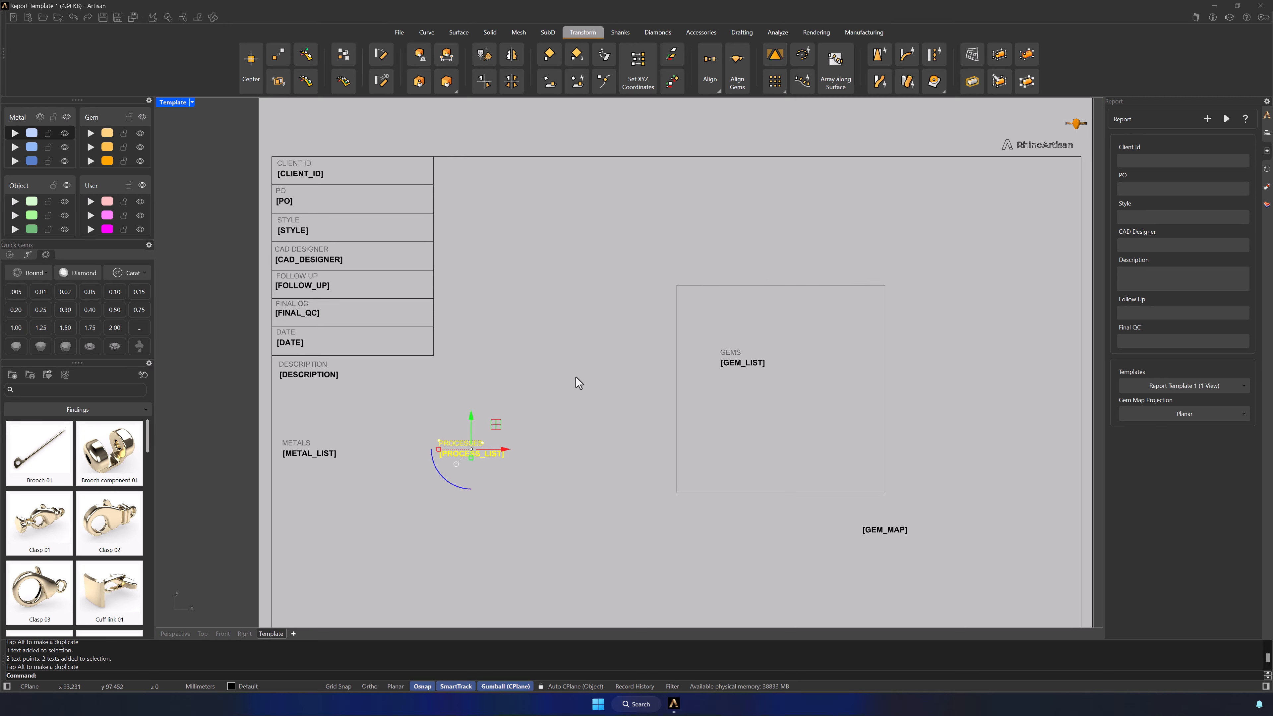
Step: Move the GEMS texts below the square detail view and the [GEM_MAP] placeholder under the METALS texts
{"action": "left_click_drag", "start_coordinate": [775, 377], "coordinate": [725, 516]}
{"action": "left_click_drag", "start_coordinate": [861, 535], "coordinate": [338, 549]}
{"action": "left_click", "coordinate": [529, 503]}
Step: Move the square detail view next to the left cell column, snapping its upper left corner to the frame's top border
{"action": "left_click", "coordinate": [723, 496]}
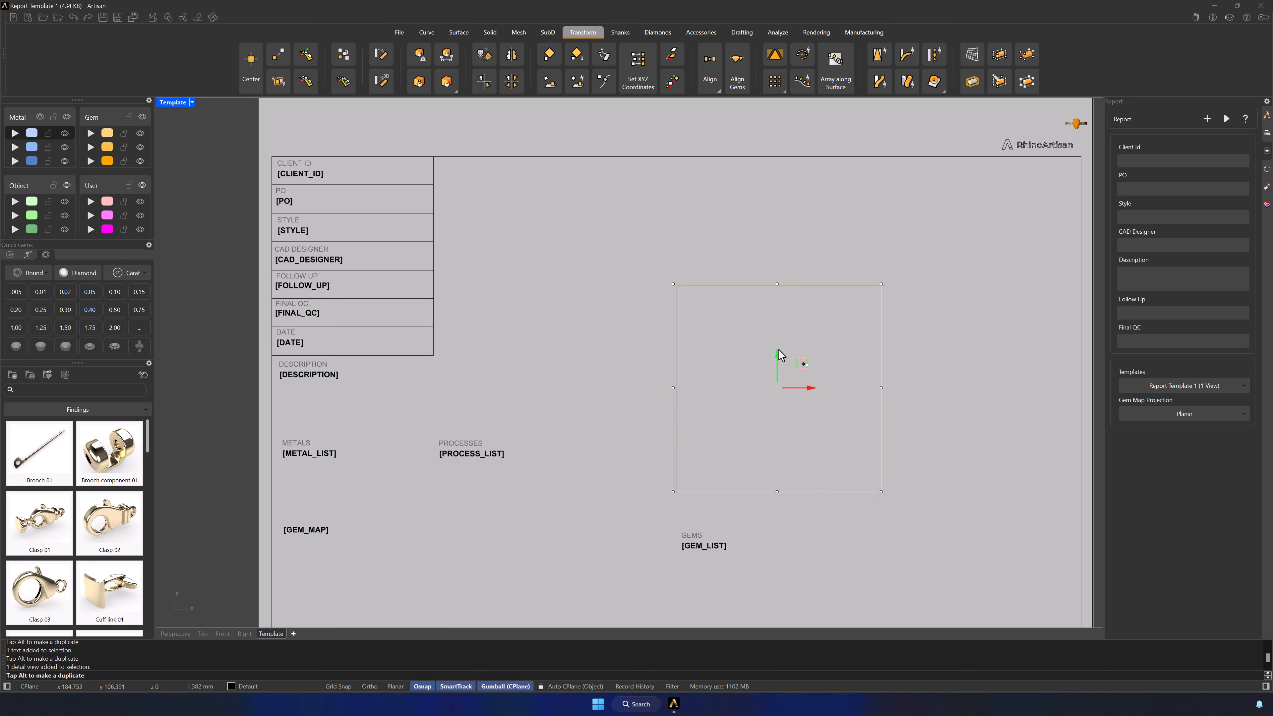
{"action": "left_click_drag", "start_coordinate": [806, 365], "coordinate": [577, 241]}
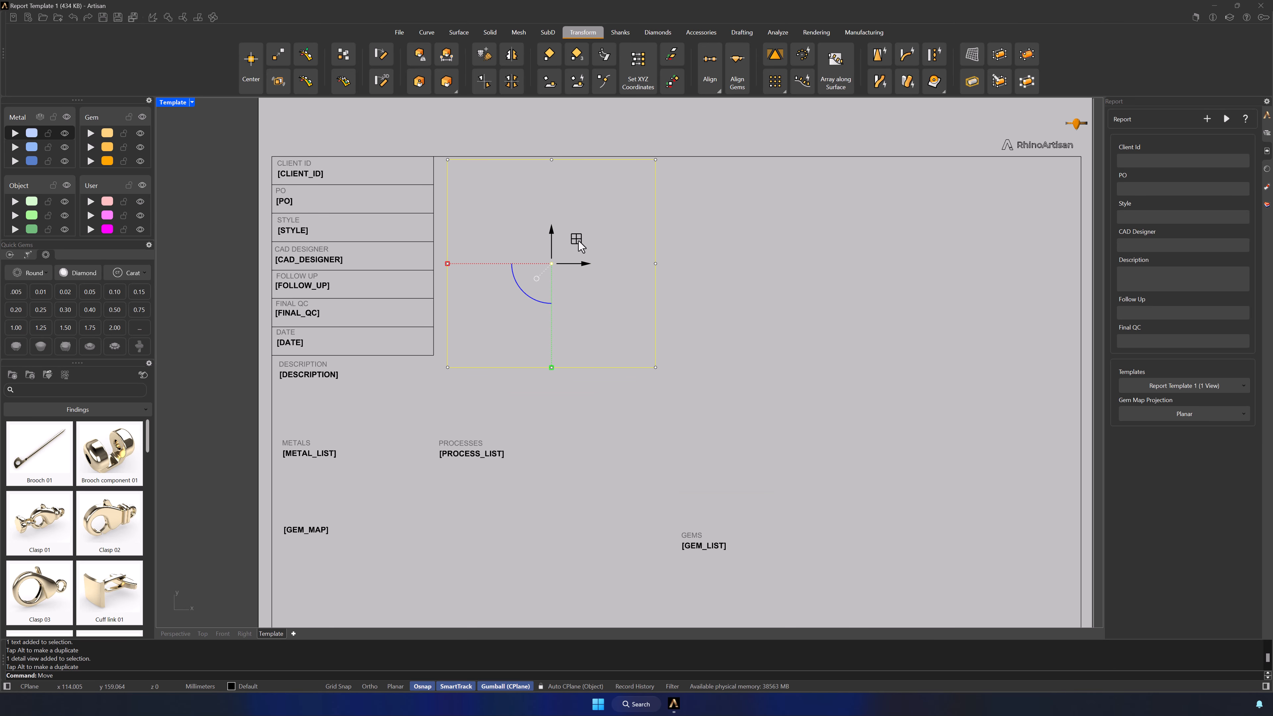
{"action": "key", "text": "Return"}
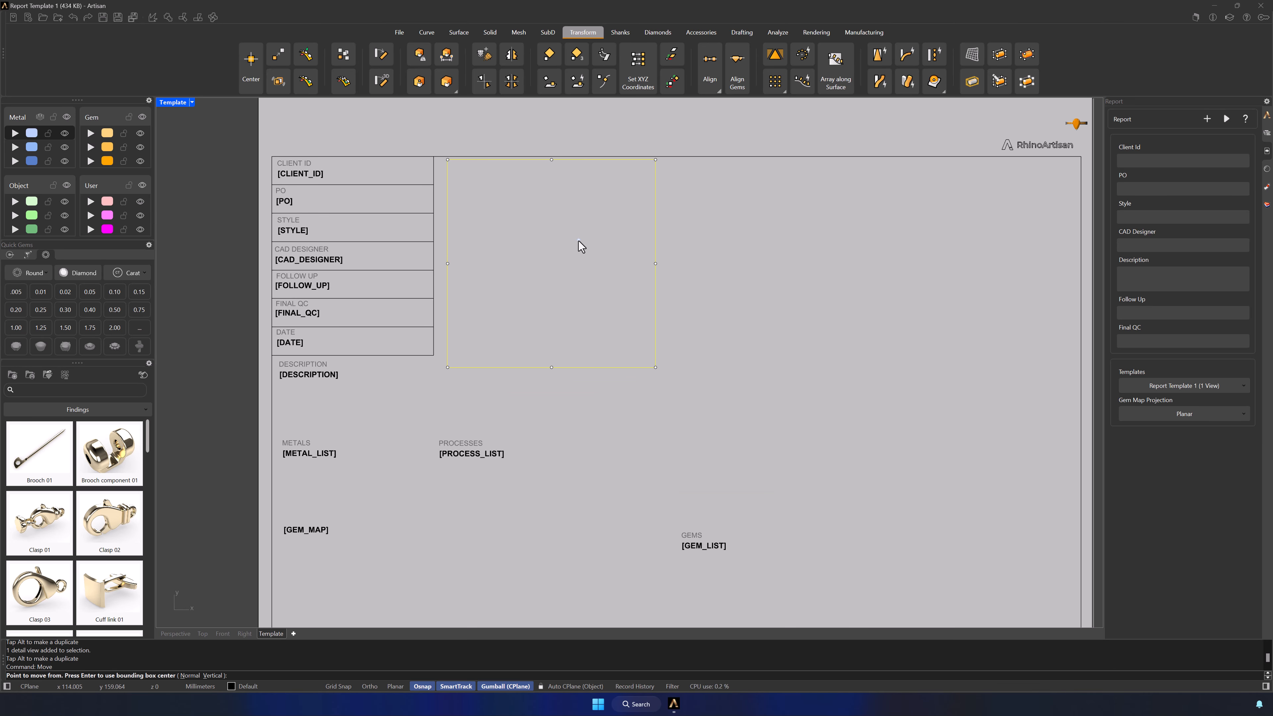
{"action": "left_click", "coordinate": [445, 159]}
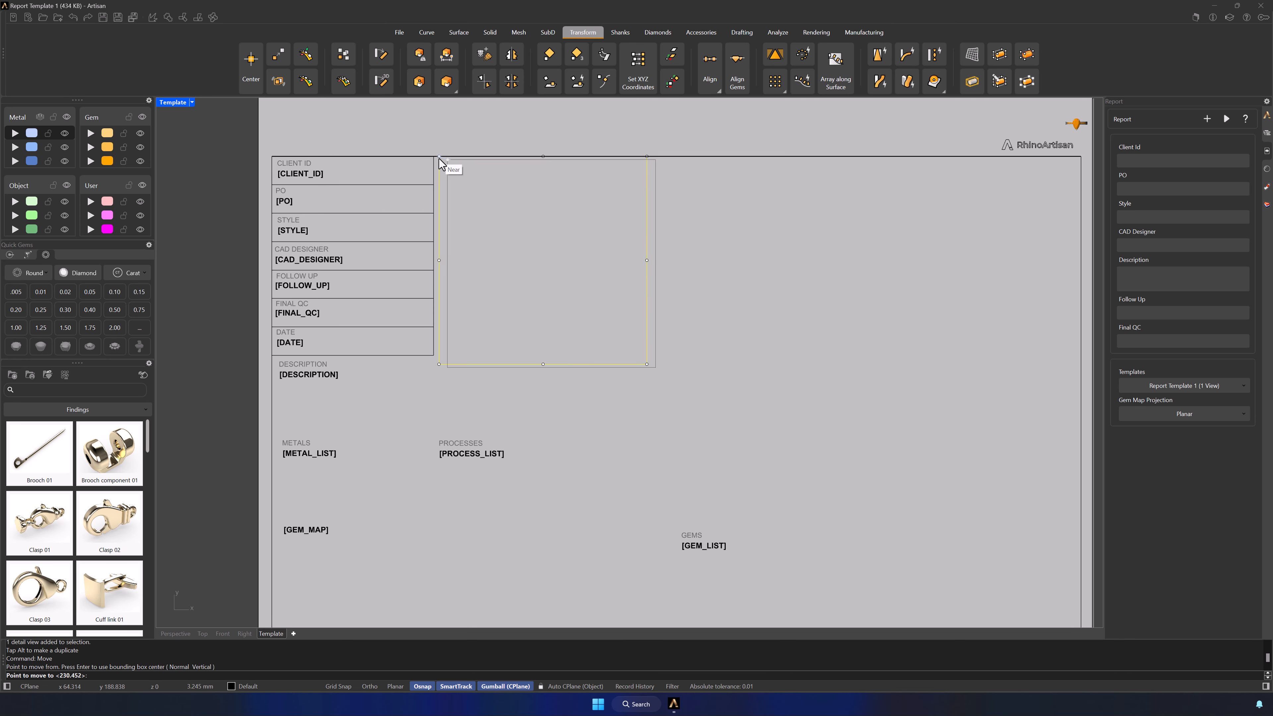
{"action": "left_click", "coordinate": [438, 158]}
{"action": "left_click", "coordinate": [544, 262]}
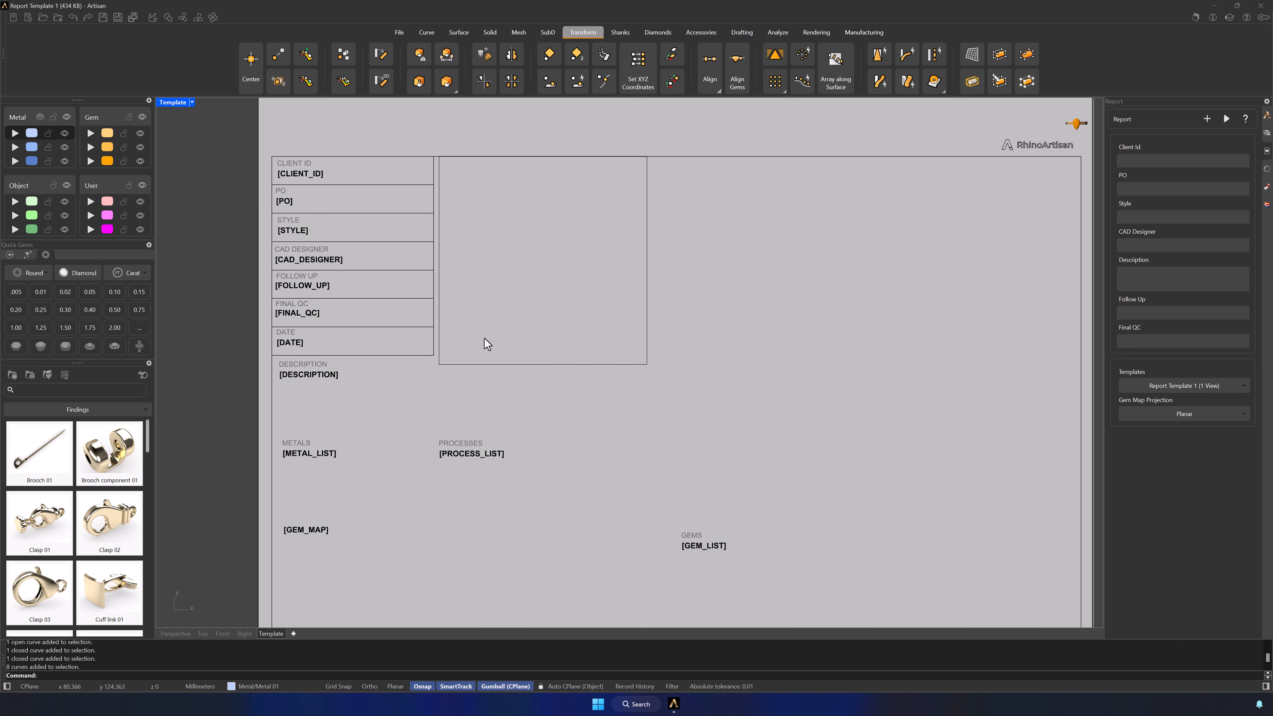
Step: Scale the detail view vertically with Scale 1D so its lower edge lines up with the bottom of the DATE cell
{"action": "left_click", "coordinate": [484, 363]}
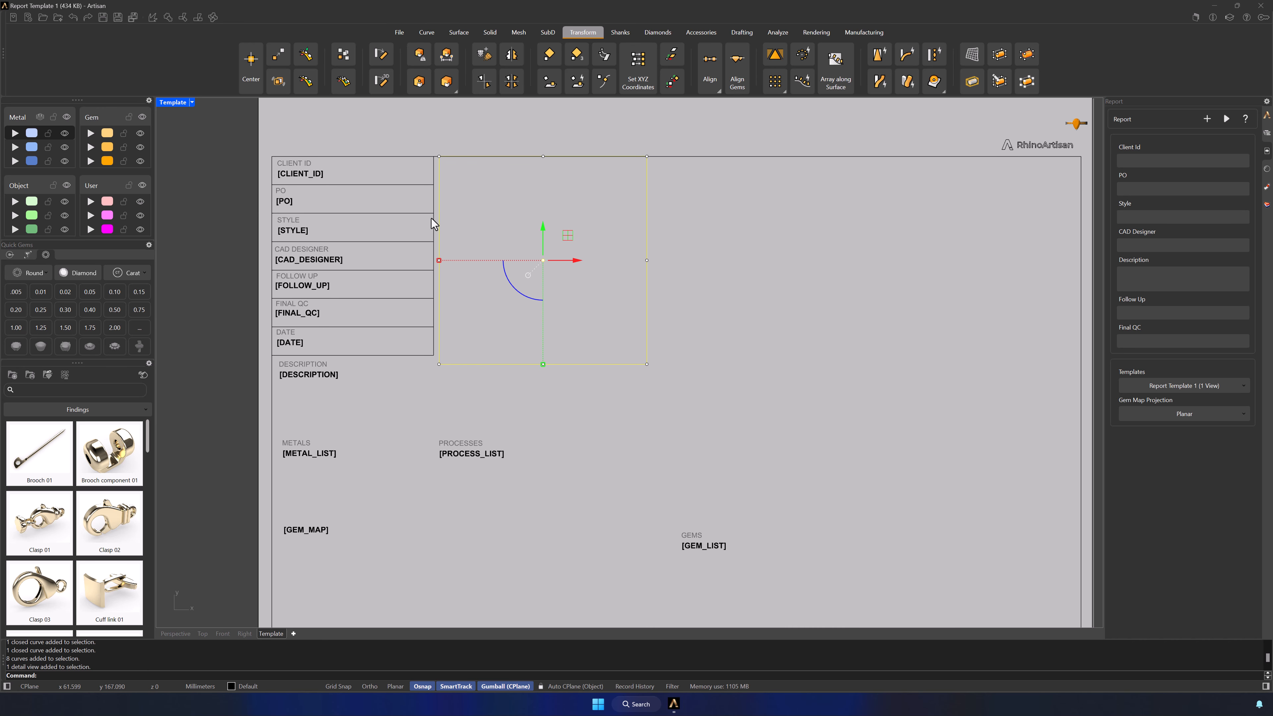
{"action": "left_click", "coordinate": [446, 82]}
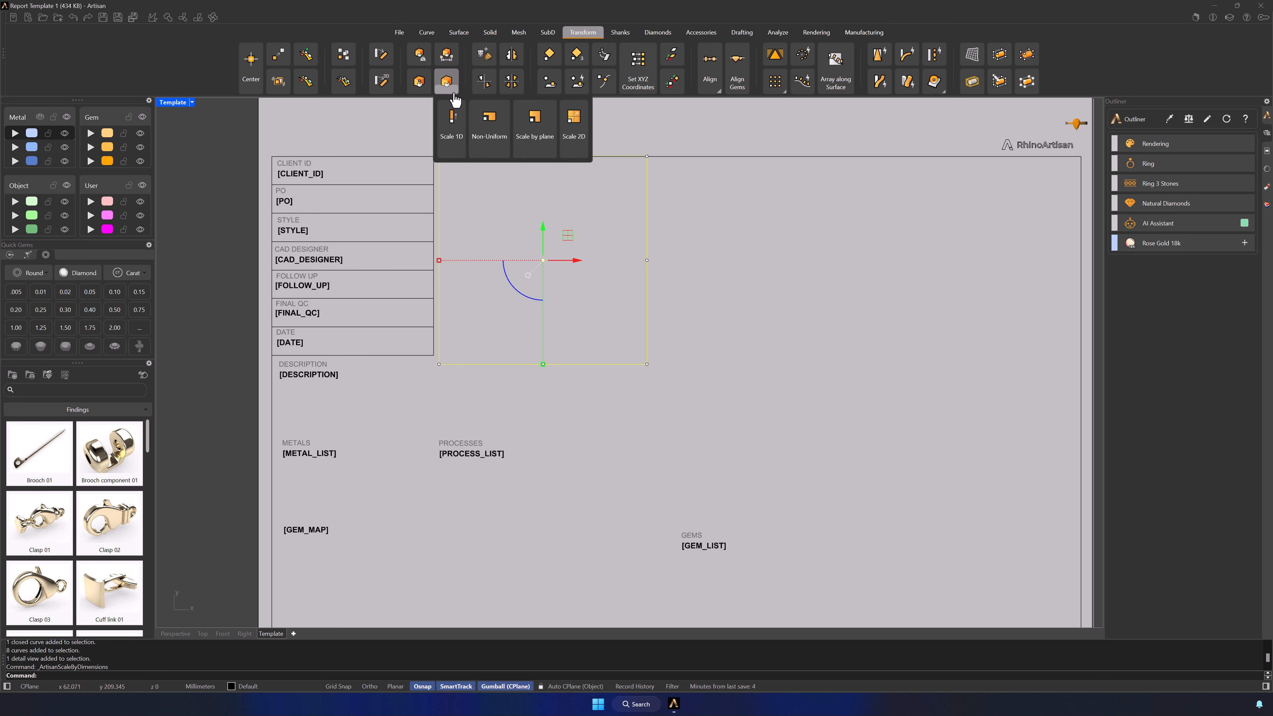
{"action": "left_click", "coordinate": [451, 124]}
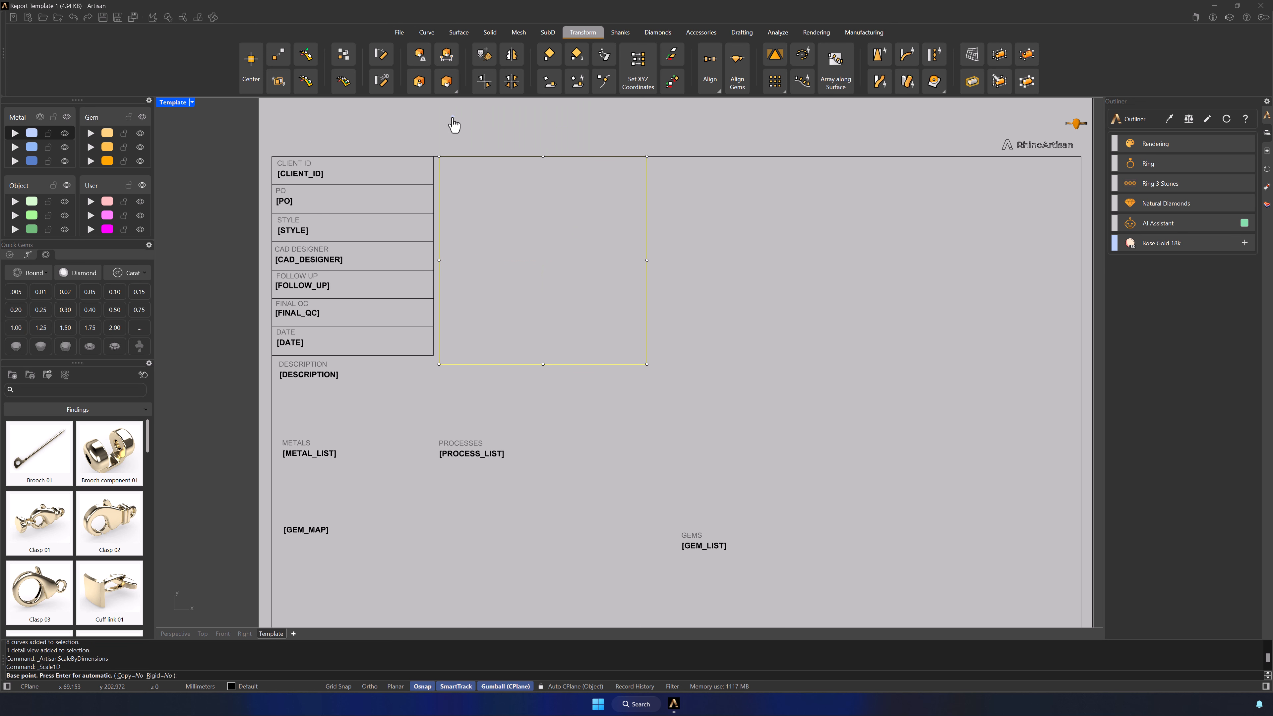
{"action": "left_click", "coordinate": [439, 157]}
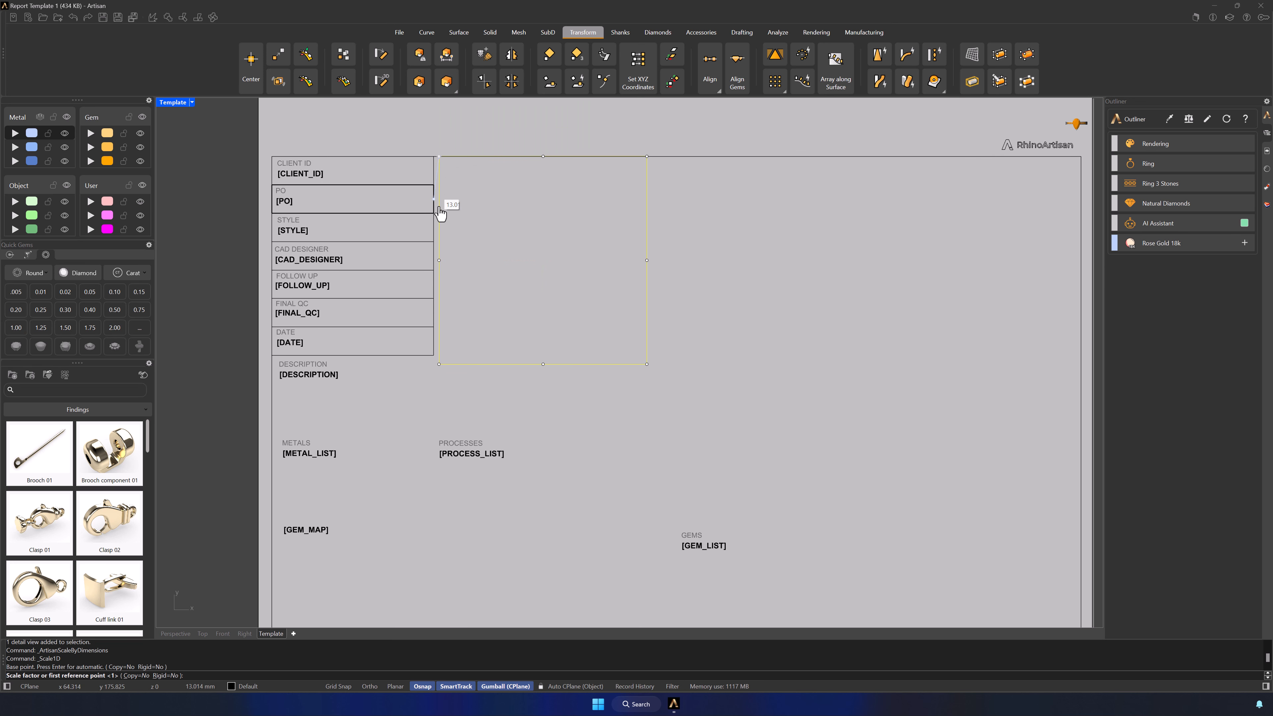
{"action": "left_click", "coordinate": [439, 364]}
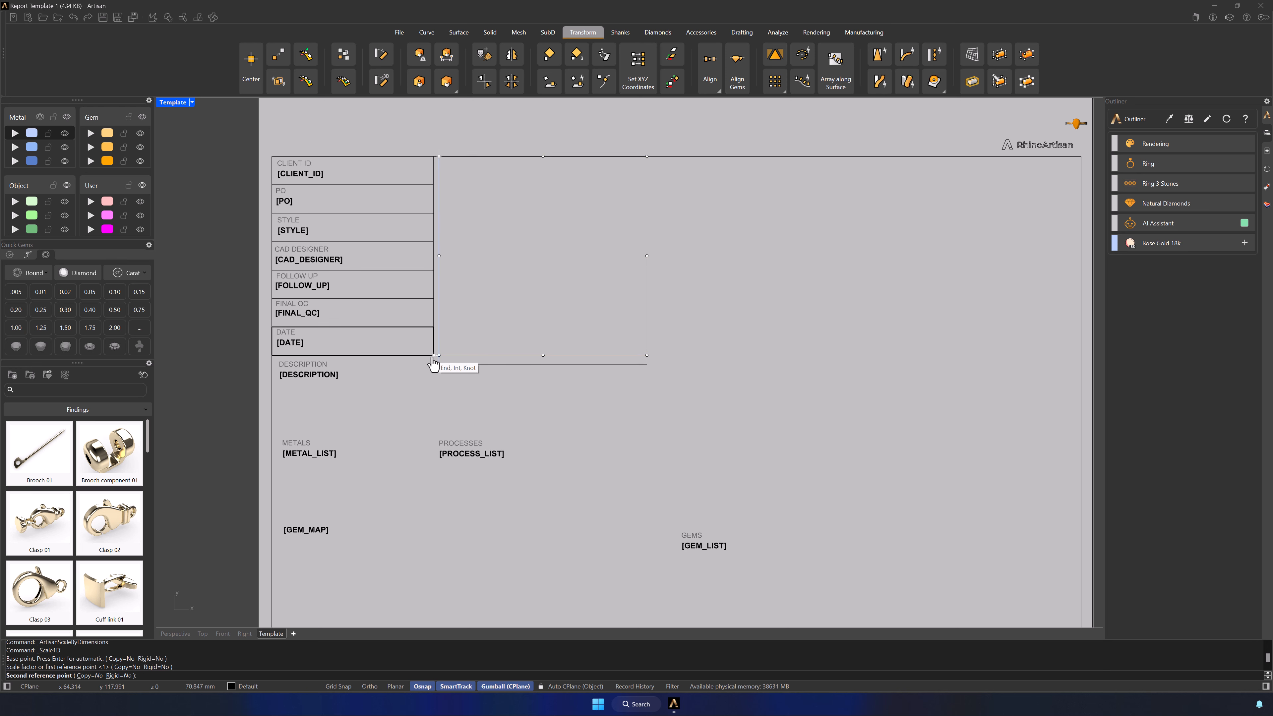
{"action": "left_click", "coordinate": [483, 360]}
{"action": "left_click", "coordinate": [797, 415]}
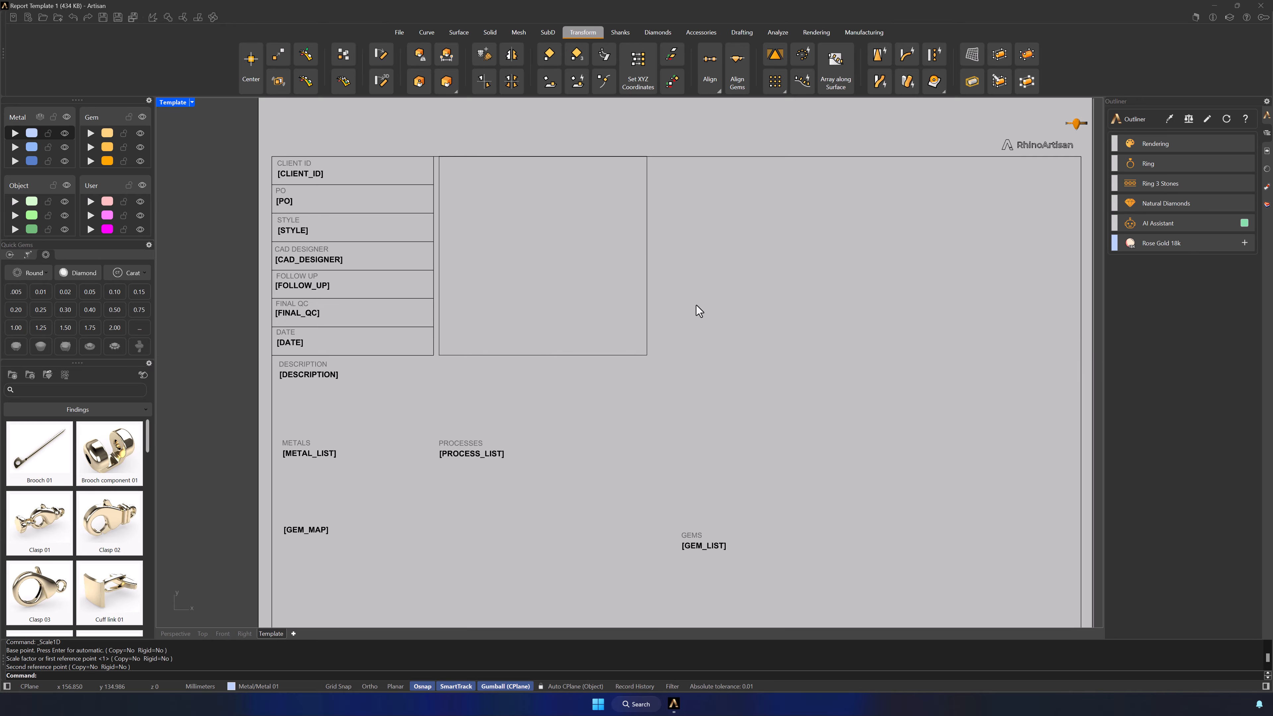
Step: Duplicate the detail view twice horizontally so three evenly spaced views fill the upper row
{"action": "left_click", "coordinate": [649, 268]}
{"action": "left_click_drag", "start_coordinate": [576, 257], "coordinate": [1005, 264]}
{"action": "left_click", "coordinate": [816, 355]}
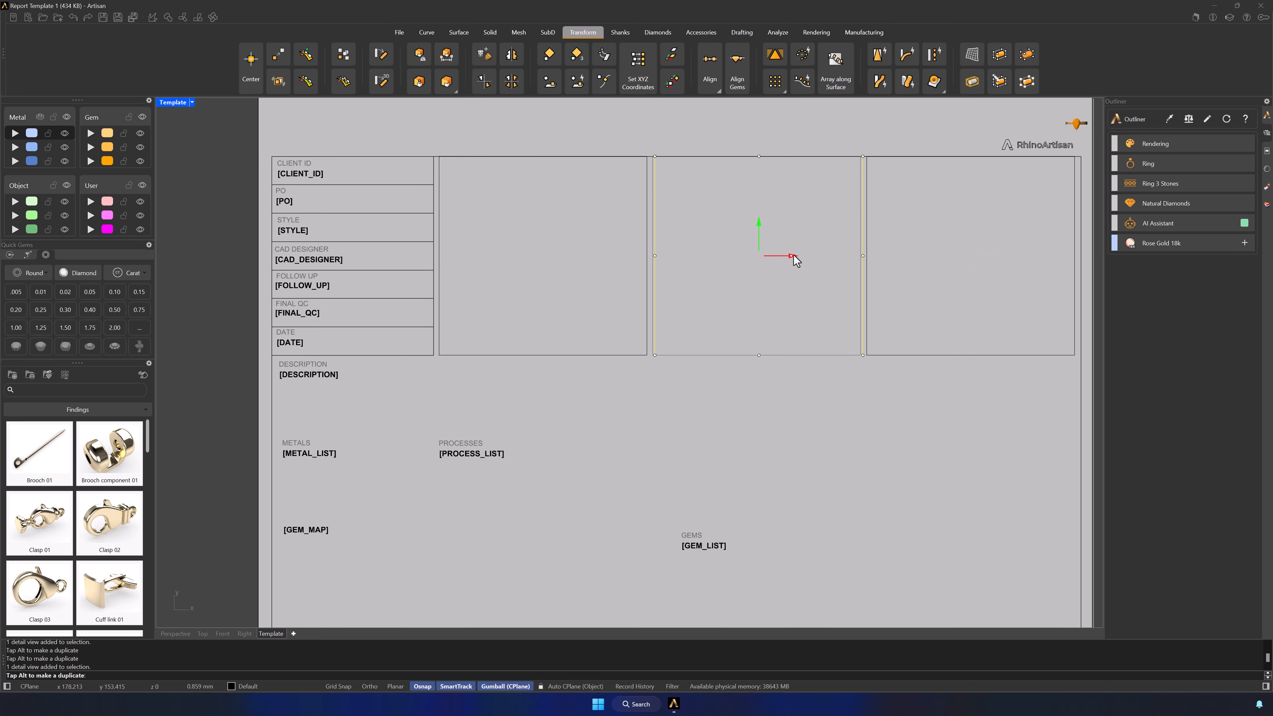
{"action": "left_click", "coordinate": [926, 370]}
Step: Copy the rightmost detail view straight down below itself and reduce the copy's height
{"action": "left_click", "coordinate": [931, 355]}
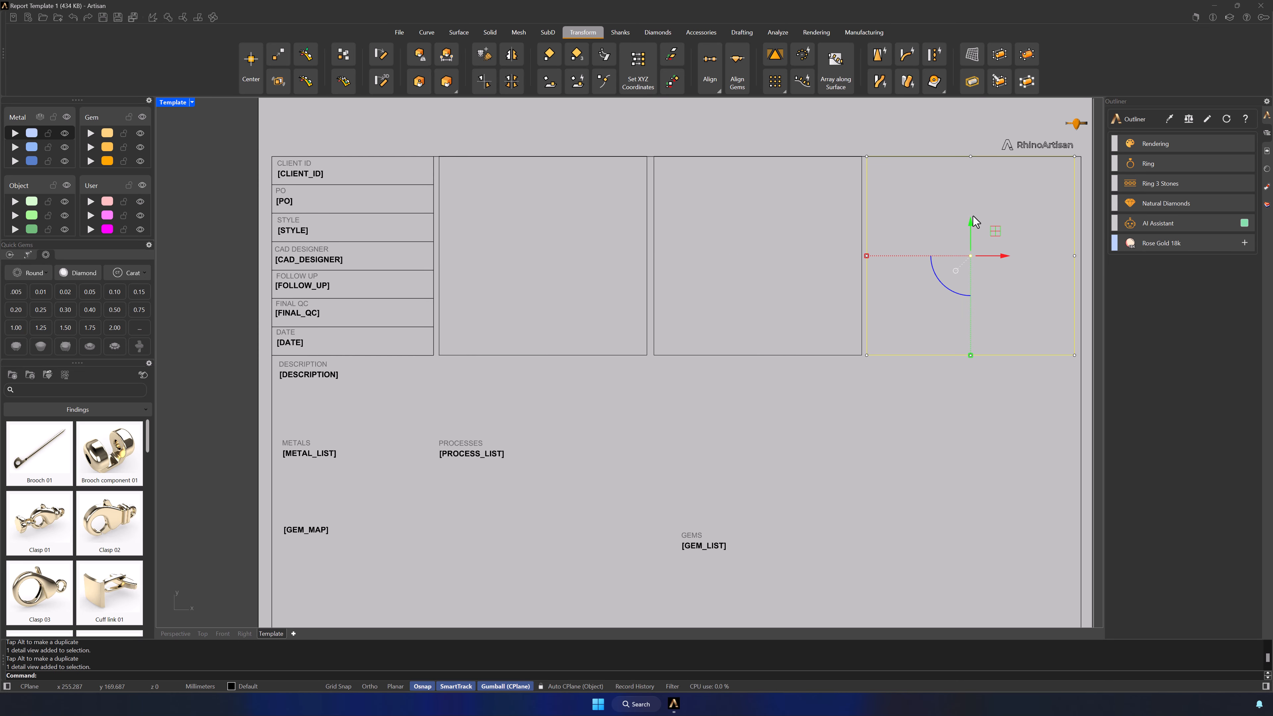
{"action": "left_click_drag", "start_coordinate": [973, 223], "coordinate": [981, 446]}
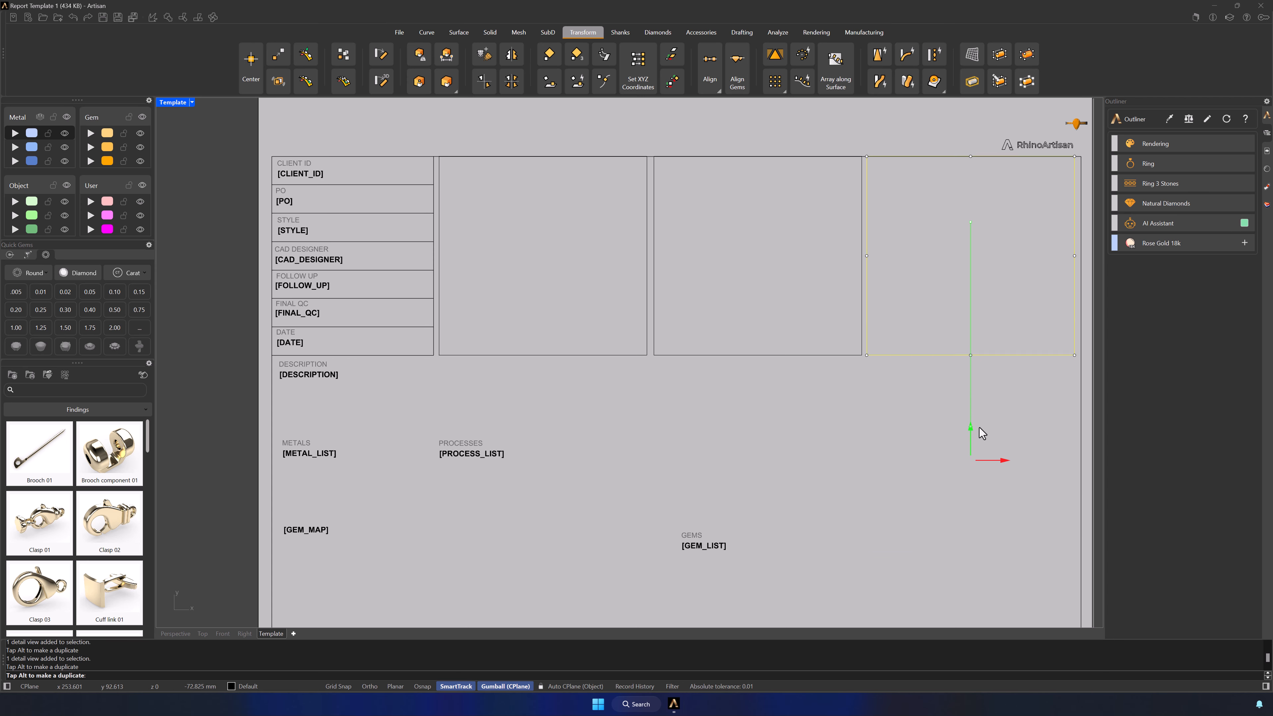
{"action": "left_click_drag", "start_coordinate": [970, 560], "coordinate": [770, 404]}
{"action": "left_click", "coordinate": [767, 398]}
Step: Move the GEMS label and [GEM_LIST] placeholder slightly up and to the left
{"action": "scroll", "coordinate": [767, 398], "scroll_direction": "down", "scroll_amount": 2}
{"action": "right_click_drag", "start_coordinate": [757, 402], "coordinate": [741, 363]}
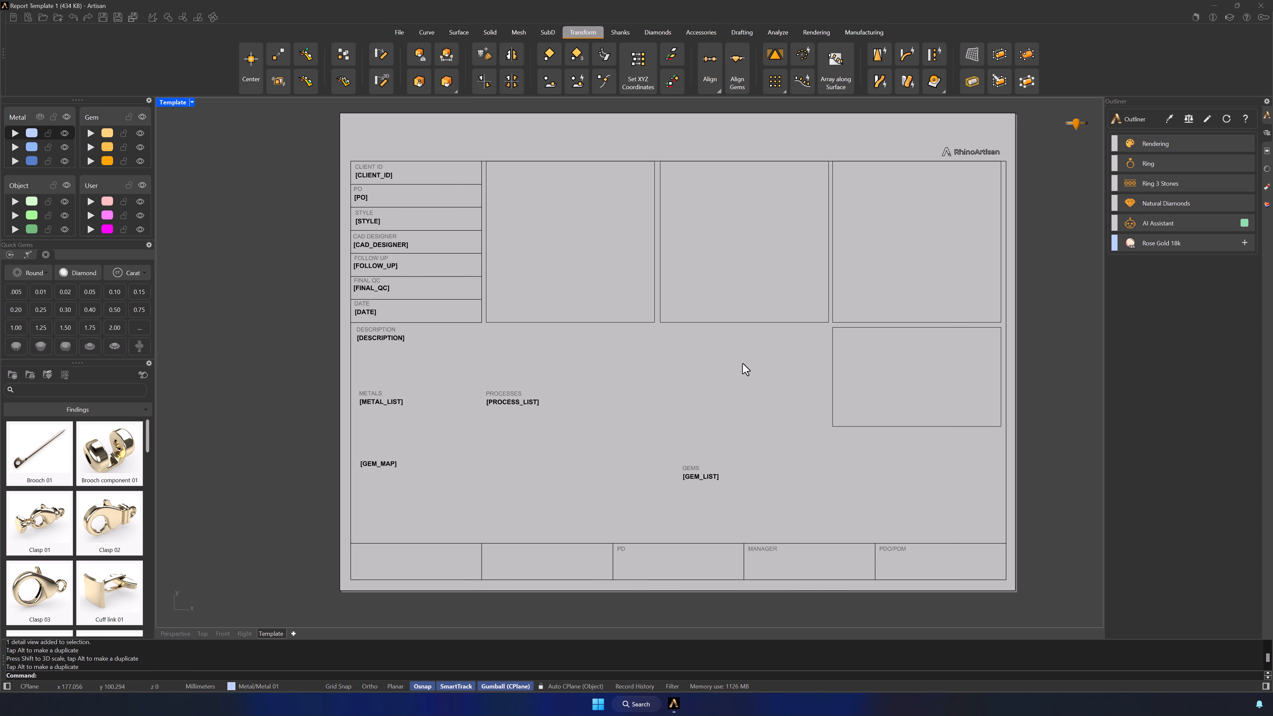
{"action": "left_click_drag", "start_coordinate": [666, 453], "coordinate": [711, 430]}
Step: Left-align all labels and placeholders from CLIENT ID down to [GEM_MAP] with Align Left near the frame's left border
{"action": "left_click_drag", "start_coordinate": [428, 498], "coordinate": [350, 328]}
{"action": "left_click", "coordinate": [364, 312], "text": "shift"}
{"action": "left_click", "coordinate": [367, 304], "text": "shift"}
{"action": "left_click", "coordinate": [384, 341]}
{"action": "left_click", "coordinate": [373, 286], "text": "shift"}
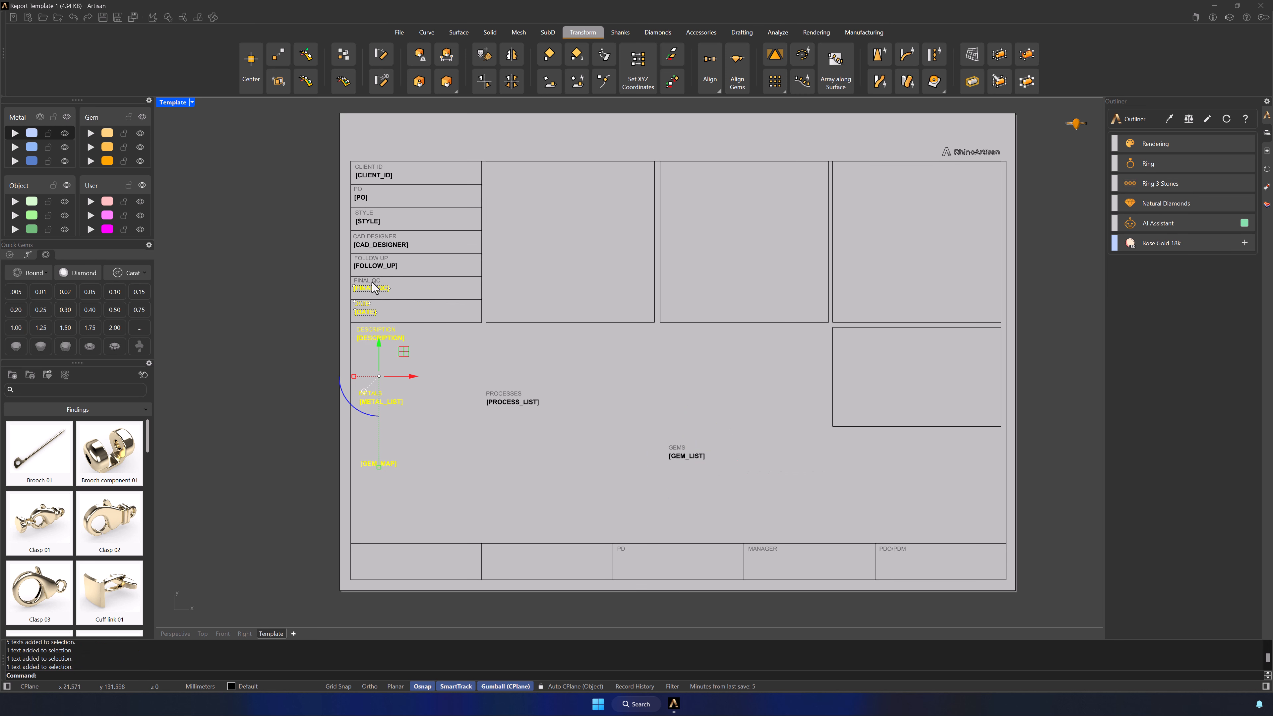
{"action": "left_click", "coordinate": [374, 283], "text": "shift"}
{"action": "left_click", "coordinate": [389, 319]}
{"action": "left_click", "coordinate": [369, 258], "text": "shift"}
{"action": "left_click", "coordinate": [372, 265], "text": "shift"}
{"action": "left_click", "coordinate": [376, 236], "text": "shift"}
{"action": "left_click", "coordinate": [378, 244], "text": "shift"}
{"action": "left_click", "coordinate": [365, 213], "text": "shift"}
{"action": "left_click", "coordinate": [366, 220], "text": "shift"}
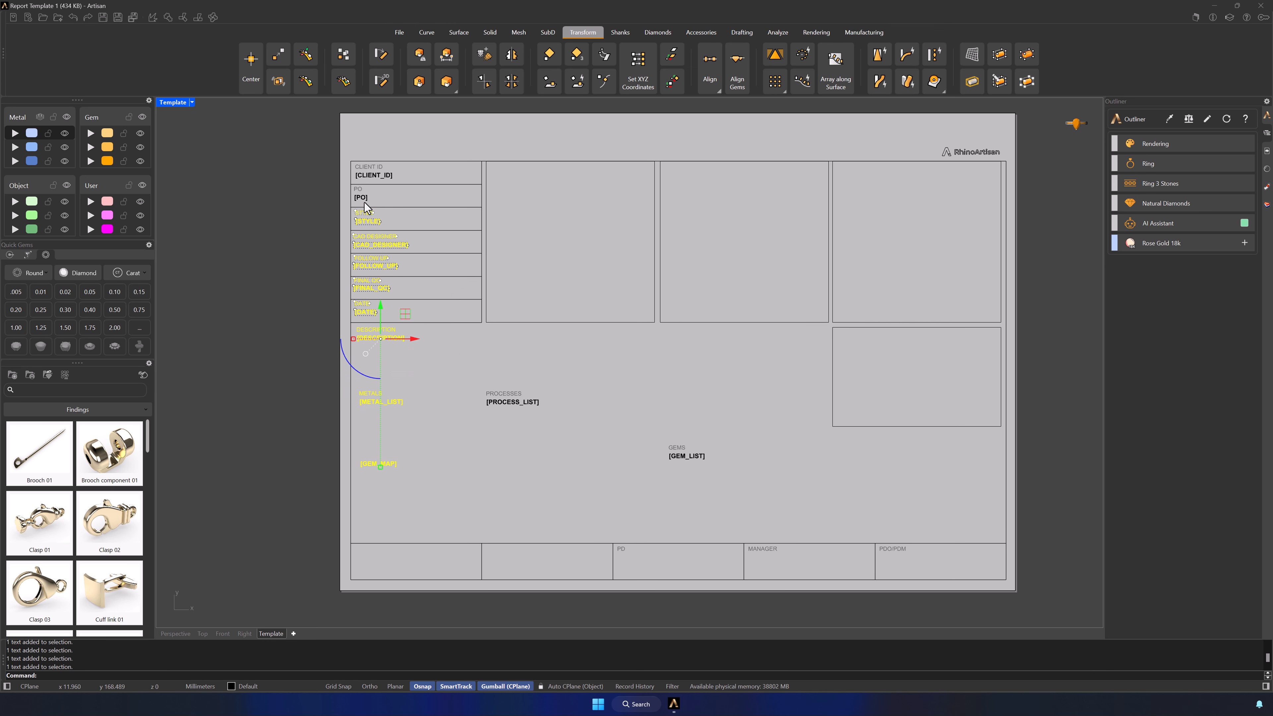
{"action": "left_click", "coordinate": [359, 189], "text": "shift"}
{"action": "left_click", "coordinate": [369, 175], "text": "shift"}
{"action": "left_click", "coordinate": [369, 167], "text": "shift"}
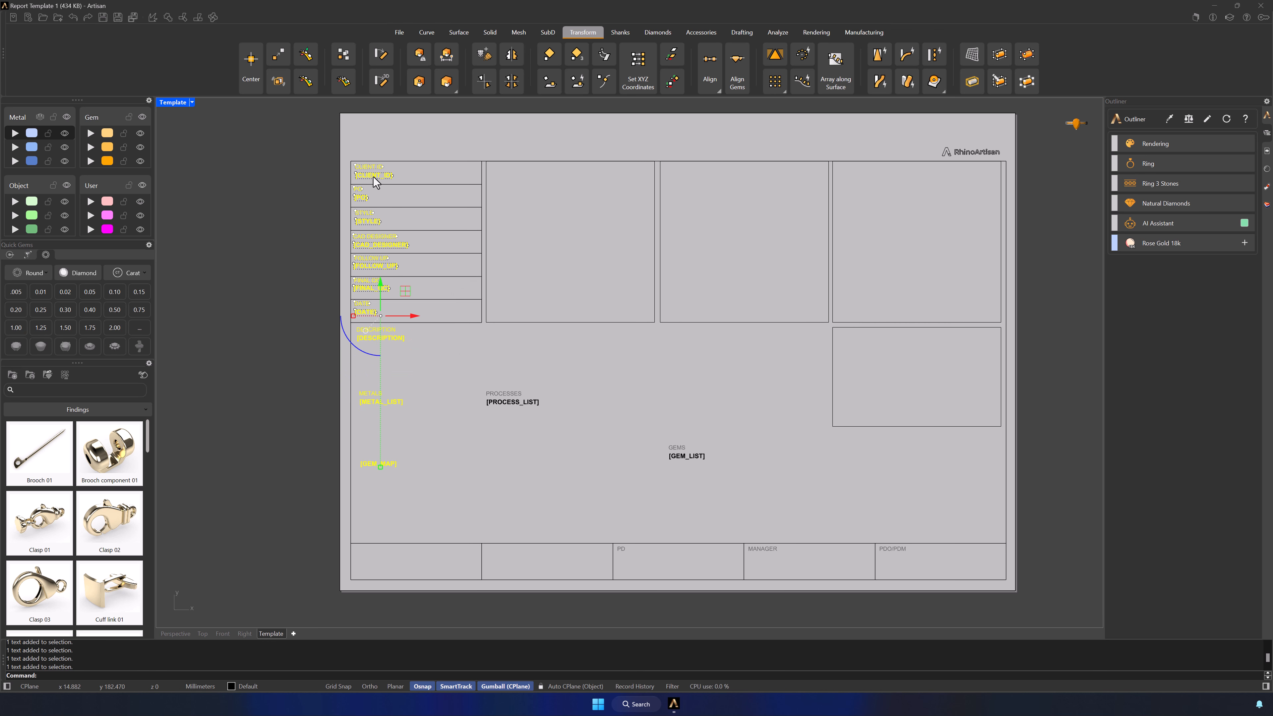
{"action": "left_click", "coordinate": [710, 90]}
{"action": "left_click", "coordinate": [845, 130]}
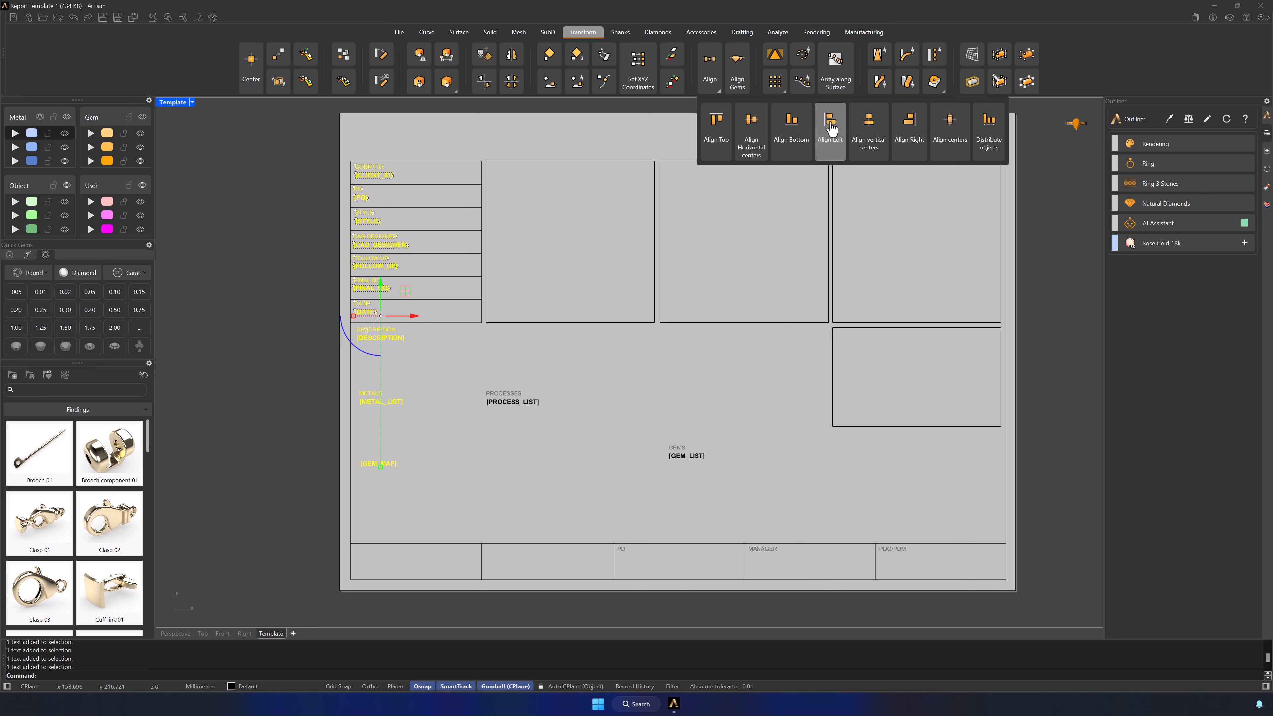
{"action": "left_click", "coordinate": [355, 173]}
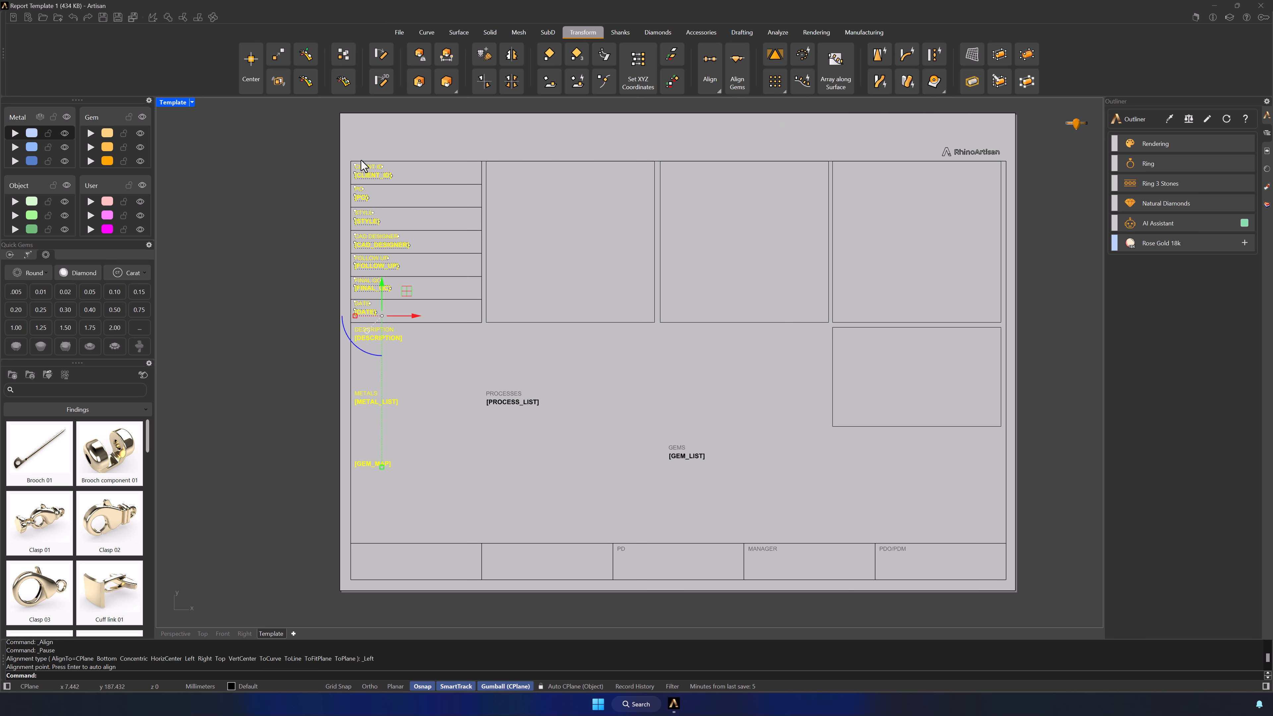
{"action": "key", "text": "ctrl+z"}
Step: Delete the PD, MANAGER and PDO/PDM labels and the lines forming the bottom row of cells
{"action": "left_click_drag", "start_coordinate": [435, 530], "coordinate": [916, 571]}
{"action": "key", "text": "Delete"}
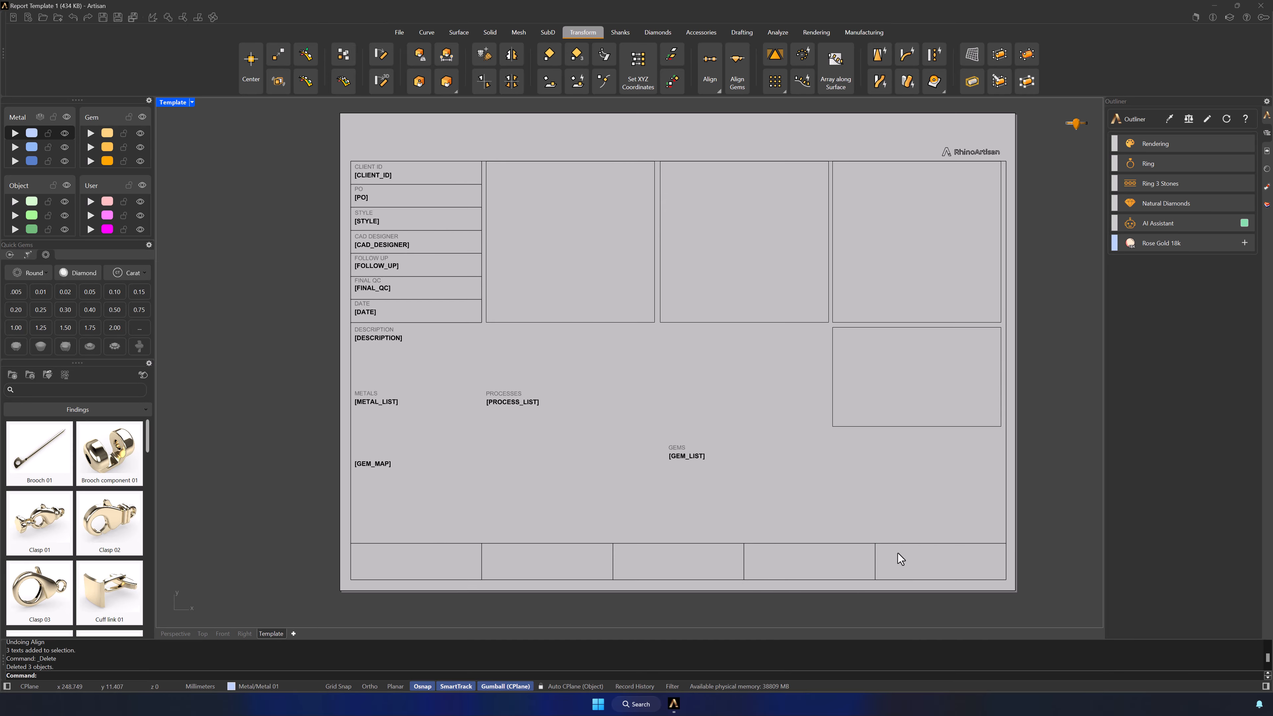
{"action": "left_click_drag", "start_coordinate": [874, 526], "coordinate": [422, 572]}
{"action": "key", "text": "Delete"}
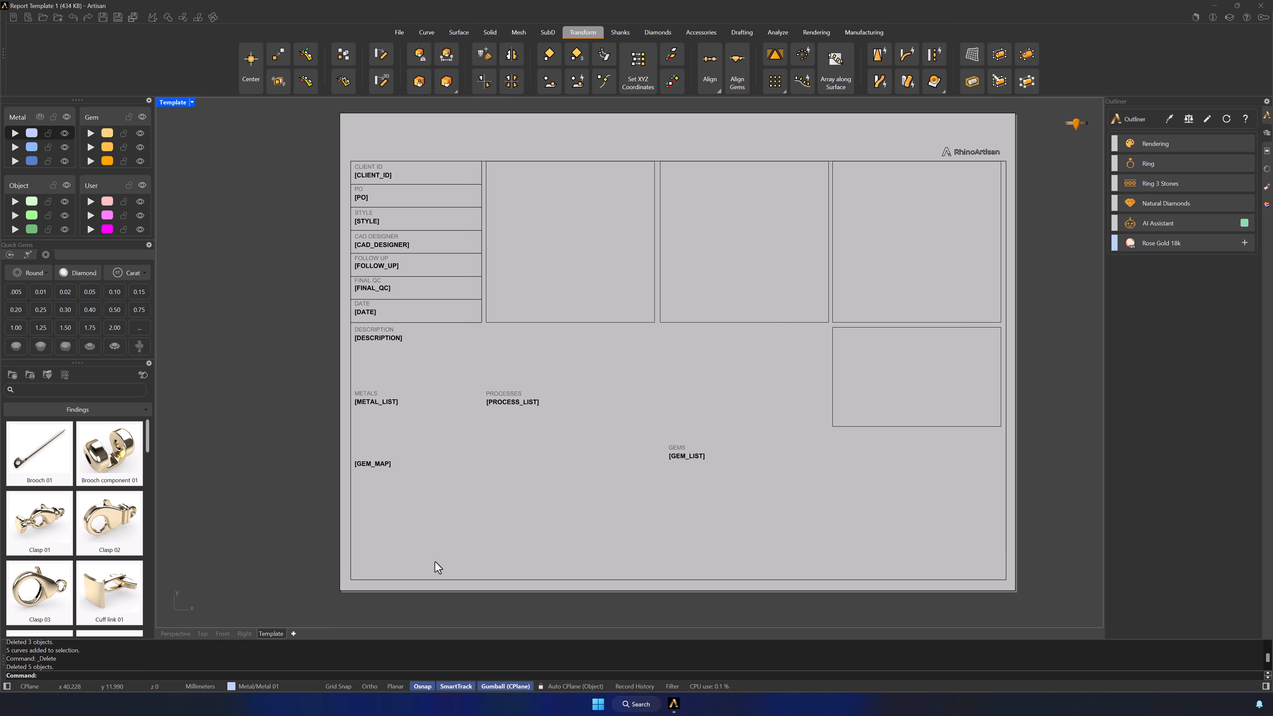
Step: Draw a long horizontal line across the lower part of the template, ending near the frame's right border
{"action": "left_click", "coordinate": [427, 32]}
{"action": "left_click", "coordinate": [202, 54]}
{"action": "left_click", "coordinate": [434, 522]}
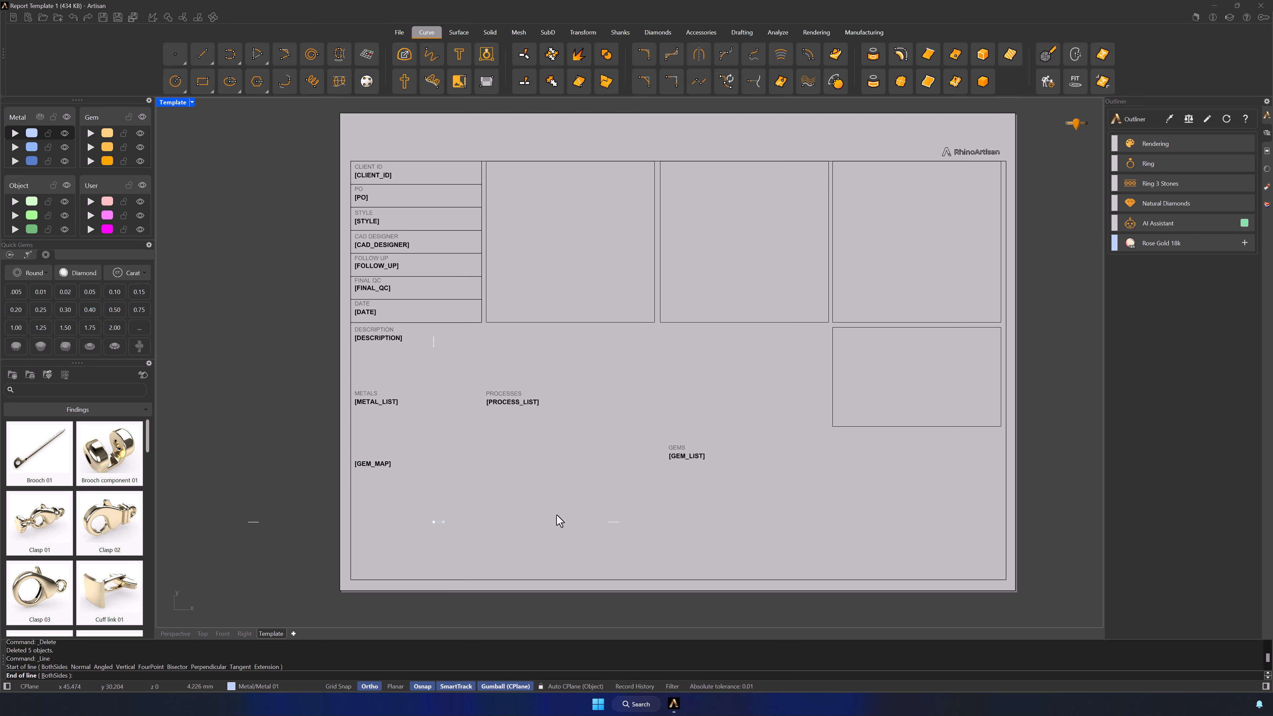
{"action": "left_click", "coordinate": [994, 529], "text": "shift"}
{"action": "left_click", "coordinate": [954, 523]}
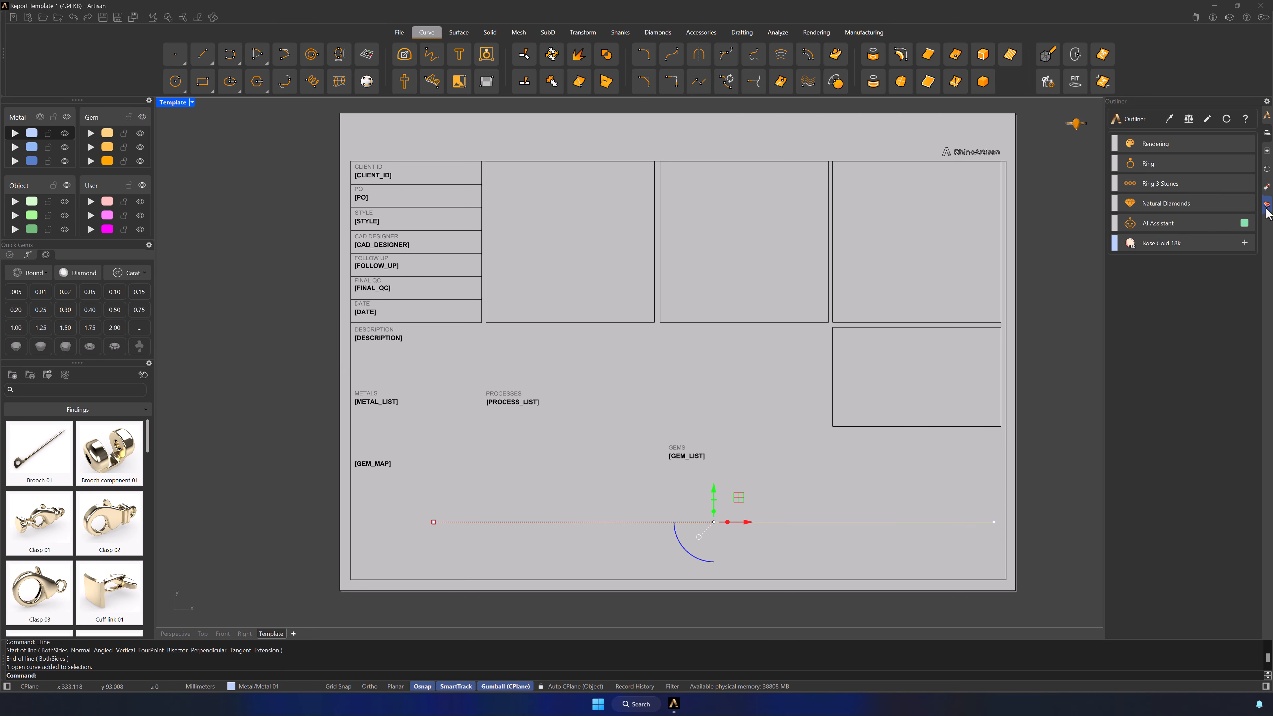
Step: Move the new horizontal line to the Default layer
{"action": "left_click", "coordinate": [1266, 205]}
{"action": "right_click", "coordinate": [1125, 150]}
{"action": "left_click", "coordinate": [1131, 199]}
Step: Copy the horizontal line downward four times at 5 mm spacing to form five writing lines
{"action": "left_click", "coordinate": [713, 489]}
{"action": "type", "text": "-5"}
{"action": "key", "text": "alt+Return"}
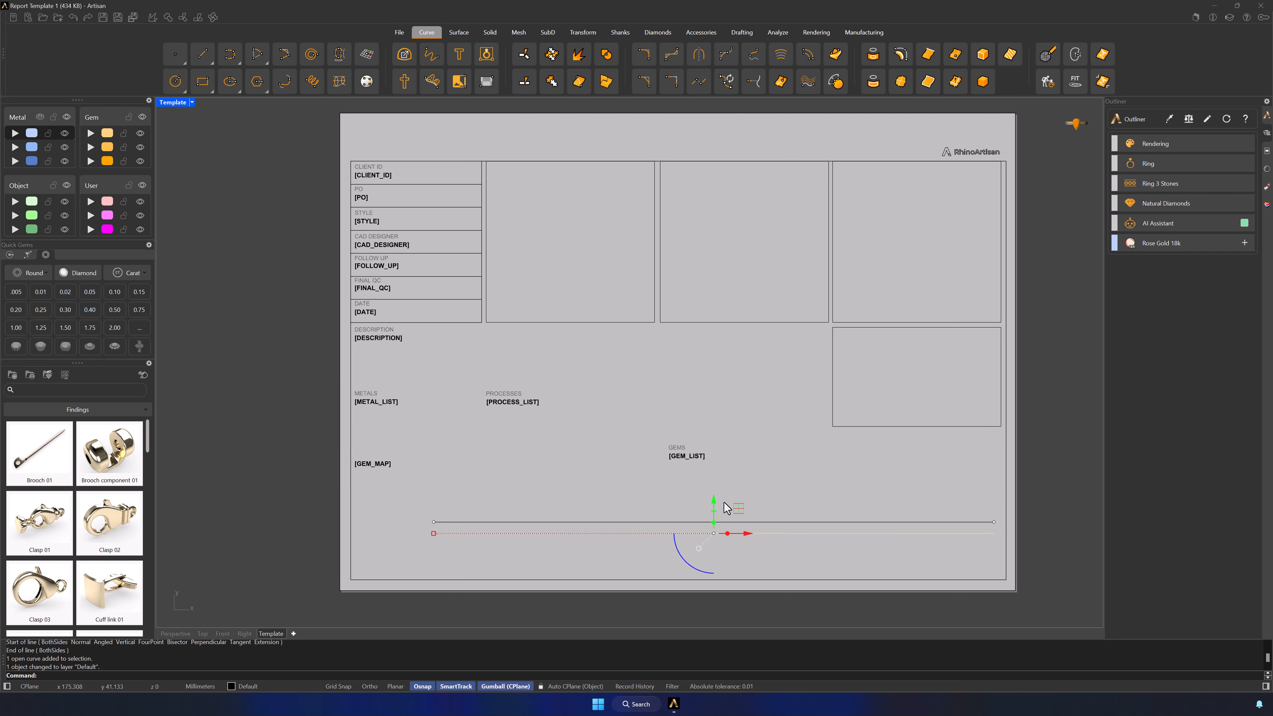
{"action": "left_click", "coordinate": [714, 501]}
{"action": "key", "text": "alt+Return"}
{"action": "left_click", "coordinate": [713, 511]}
{"action": "key", "text": "Return"}
{"action": "key", "text": "ctrl+z"}
{"action": "left_click", "coordinate": [714, 512]}
{"action": "key", "text": "alt+Return"}
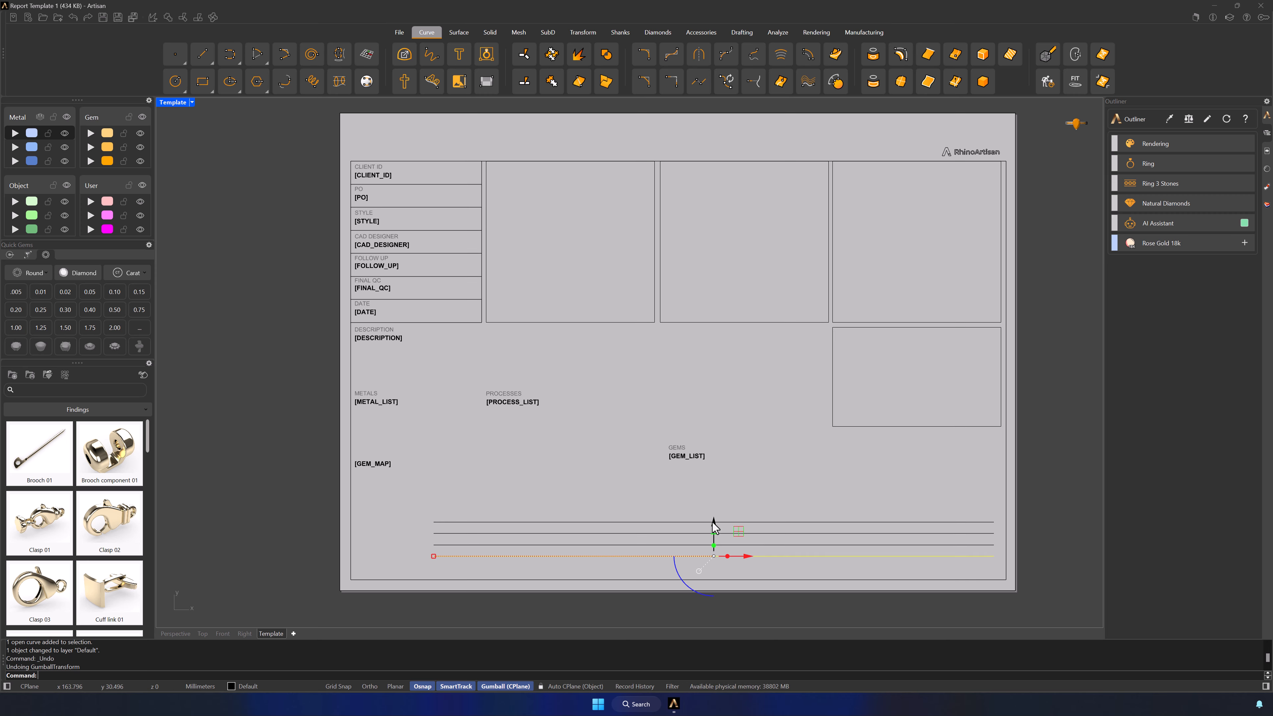
{"action": "left_click", "coordinate": [714, 523]}
{"action": "key", "text": "alt+Return"}
Step: Shorten the uppermost writing line at its left end to leave room for a label
{"action": "left_click", "coordinate": [455, 522]}
{"action": "left_click_drag", "start_coordinate": [434, 522], "coordinate": [470, 522]}
{"action": "key", "text": "Escape"}
Step: Copy the [PROCESS_LIST] placeholder to the start of the uppermost writing line and change its text to "Notes"
{"action": "left_click", "coordinate": [514, 403]}
{"action": "key", "text": "alt"}
{"action": "left_click_drag", "start_coordinate": [540, 374], "coordinate": [464, 495]}
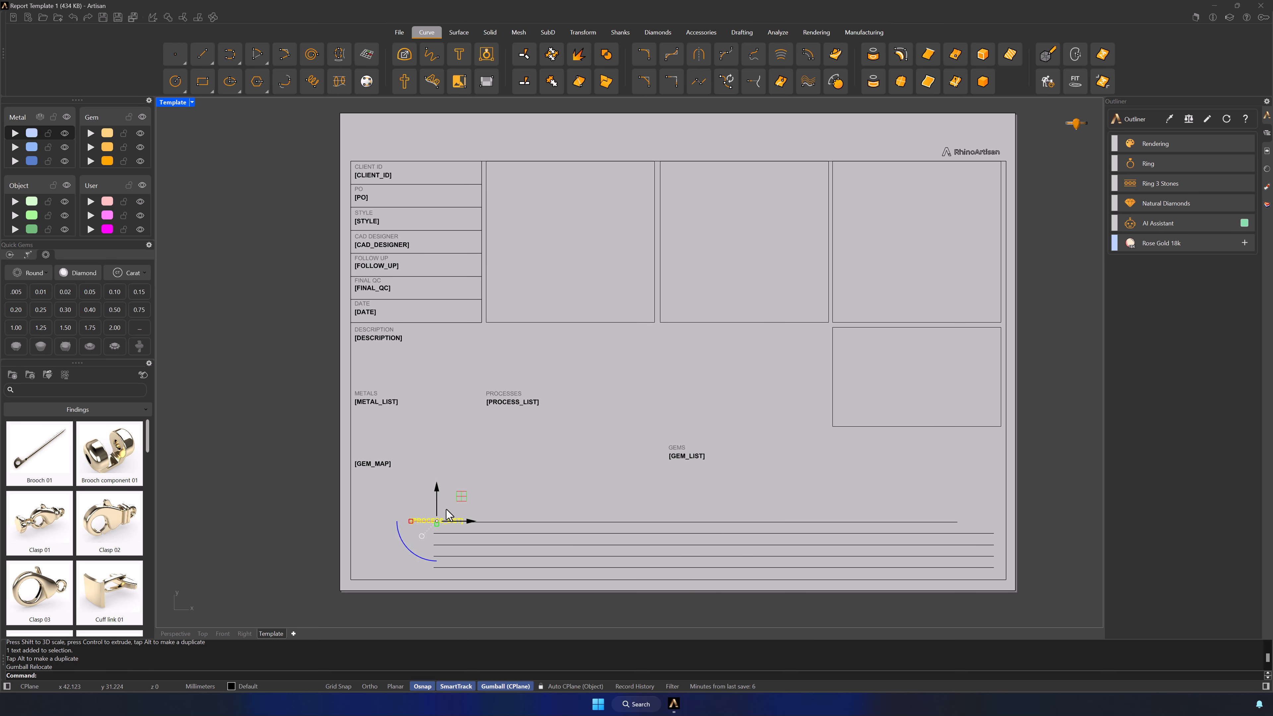
{"action": "double_click", "coordinate": [436, 521]}
{"action": "key", "text": "BackSpace"}
{"action": "type", "text": "Notes"}
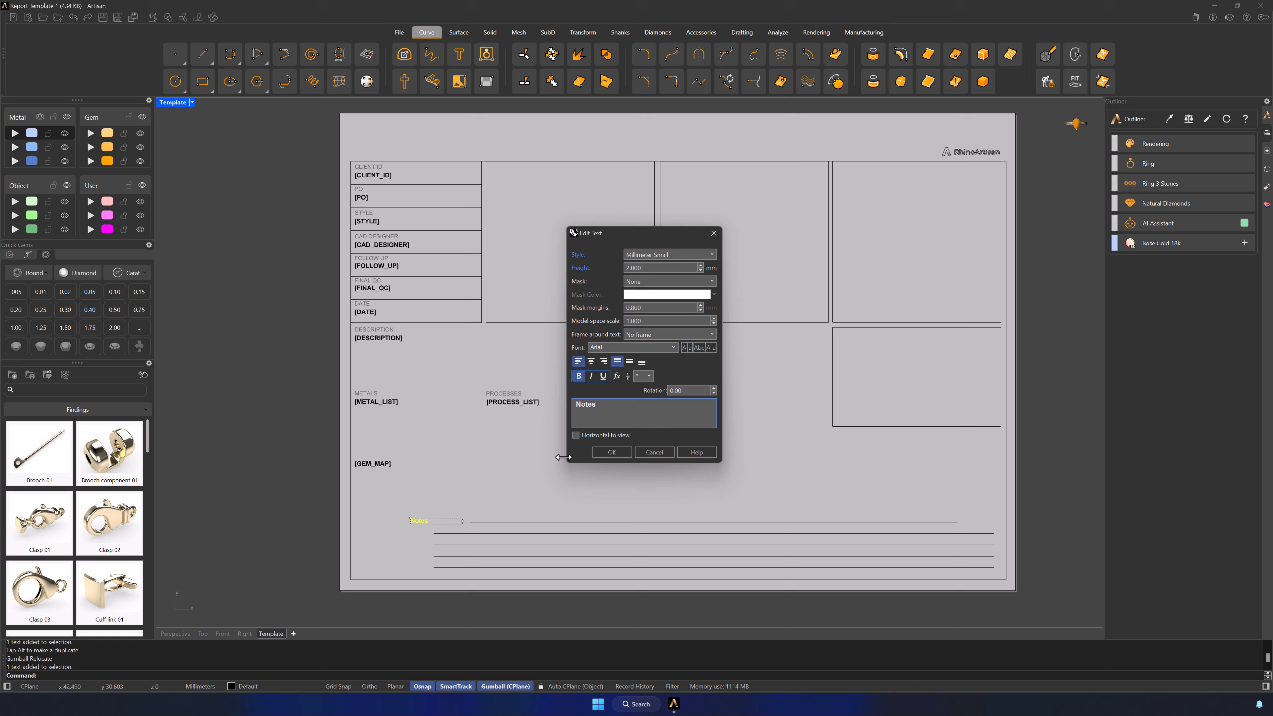
Step: Set the Notes label's text height to 3.5 mm and confirm the text edit
{"action": "left_click", "coordinate": [649, 376]}
{"action": "left_click", "coordinate": [644, 386]}
{"action": "left_click", "coordinate": [700, 266]}
{"action": "left_click", "coordinate": [700, 266]}
{"action": "left_click", "coordinate": [700, 266]}
{"action": "left_click", "coordinate": [604, 404]}
{"action": "key", "text": "BackSpace"}
{"action": "left_click", "coordinate": [611, 452]}
Step: Shift the Notes label right into the gap before the uppermost writing line and remove its bold formatting
{"action": "left_click", "coordinate": [432, 522]}
{"action": "left_click_drag", "start_coordinate": [448, 499], "coordinate": [470, 497]}
{"action": "double_click", "coordinate": [454, 525]}
{"action": "left_click", "coordinate": [577, 375]}
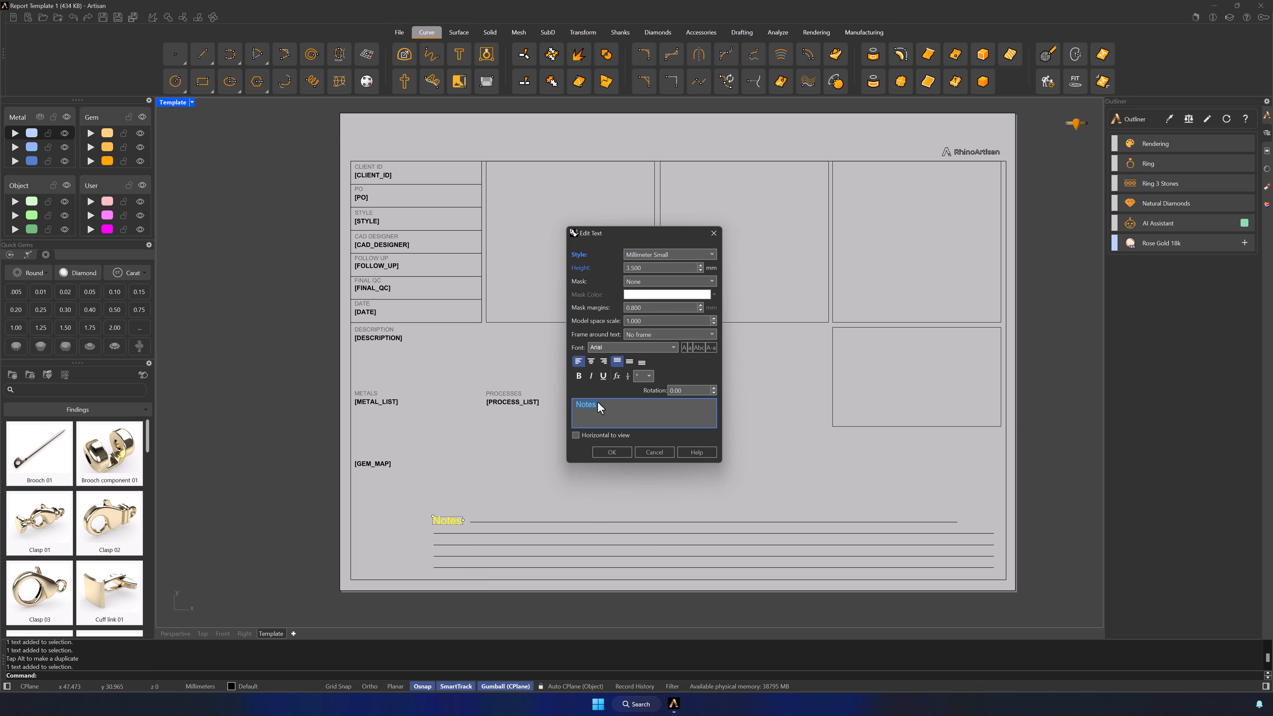
{"action": "left_click", "coordinate": [611, 452]}
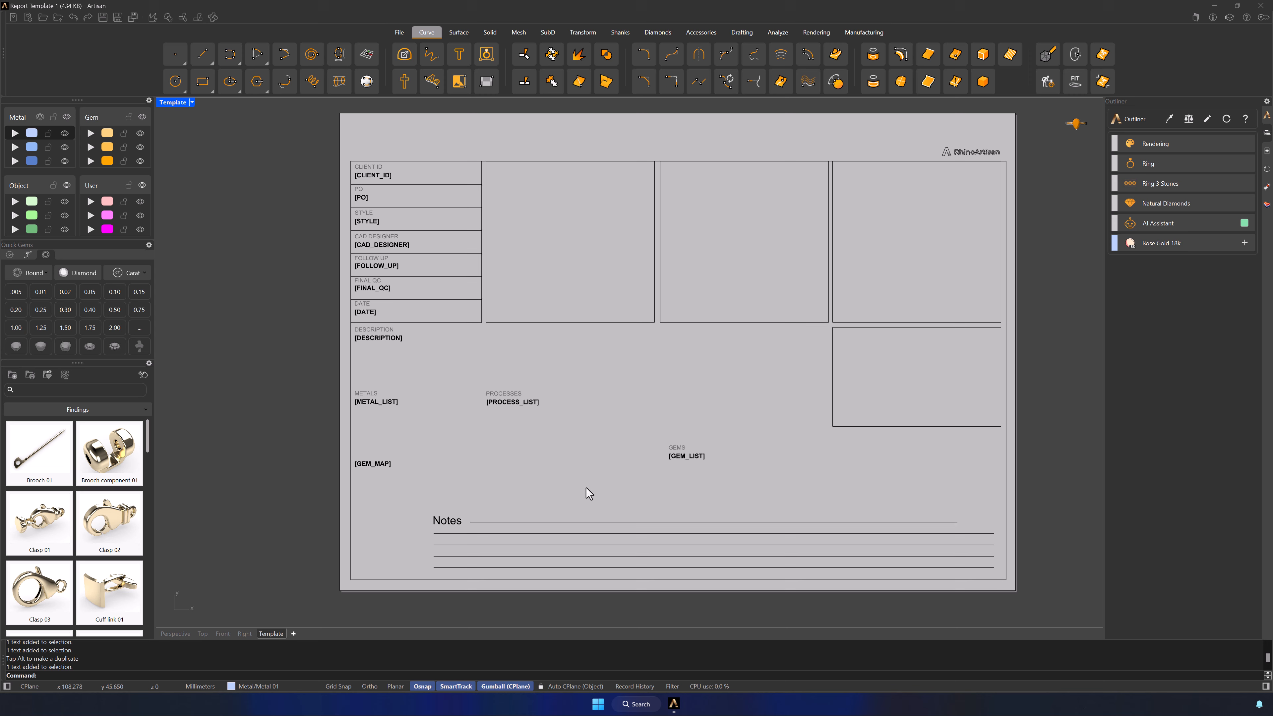
Step: Set the first detail, beside the client fields, to the Perspective view
{"action": "double_click", "coordinate": [564, 275]}
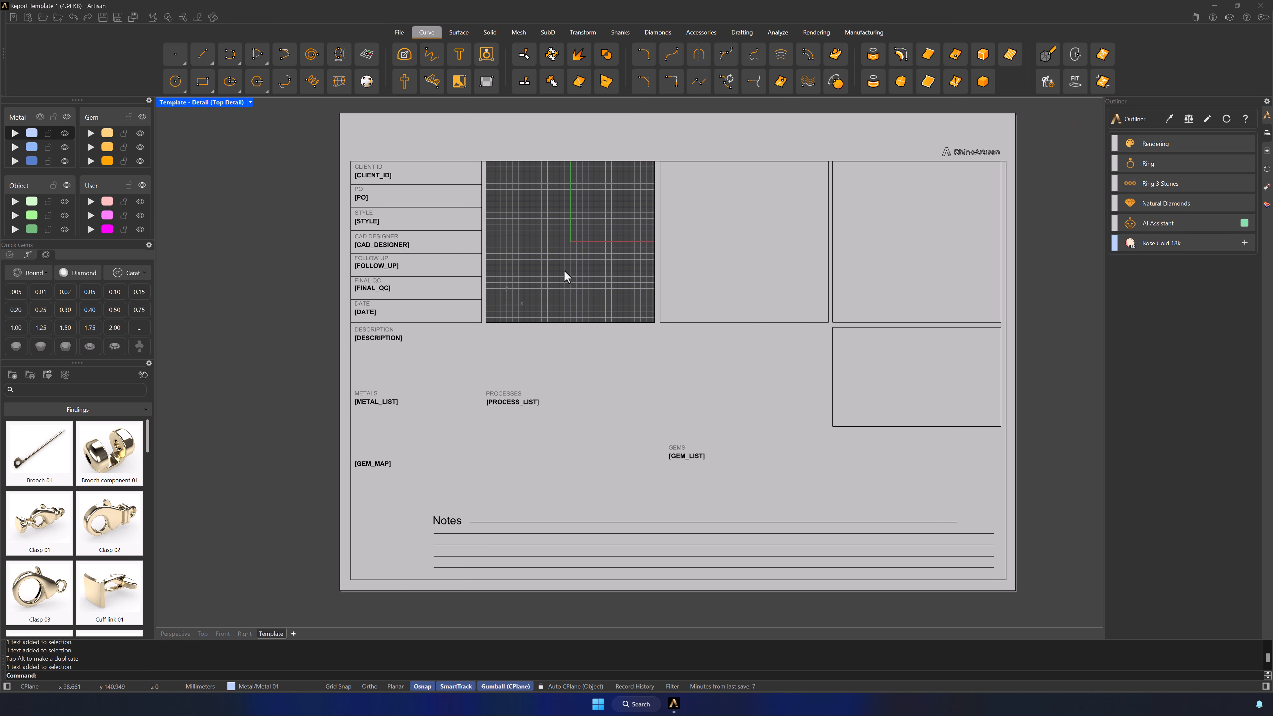
{"action": "left_click", "coordinate": [250, 103]}
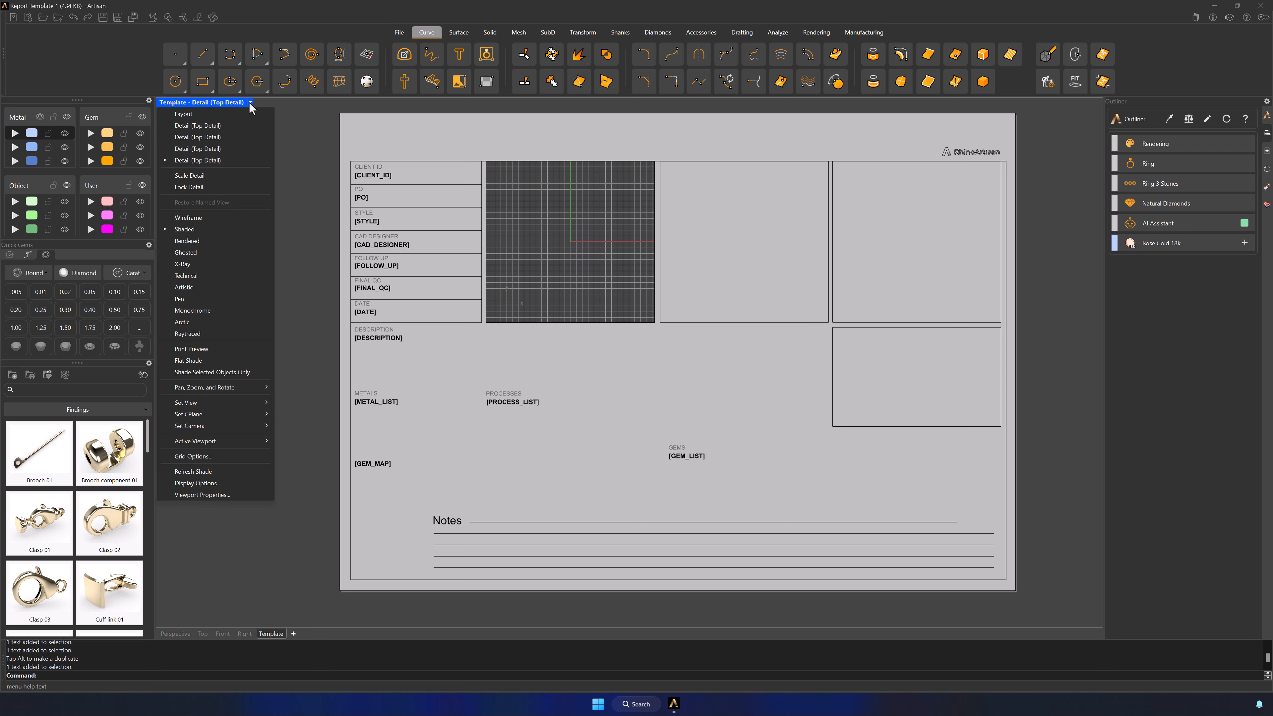
{"action": "left_click", "coordinate": [219, 125]}
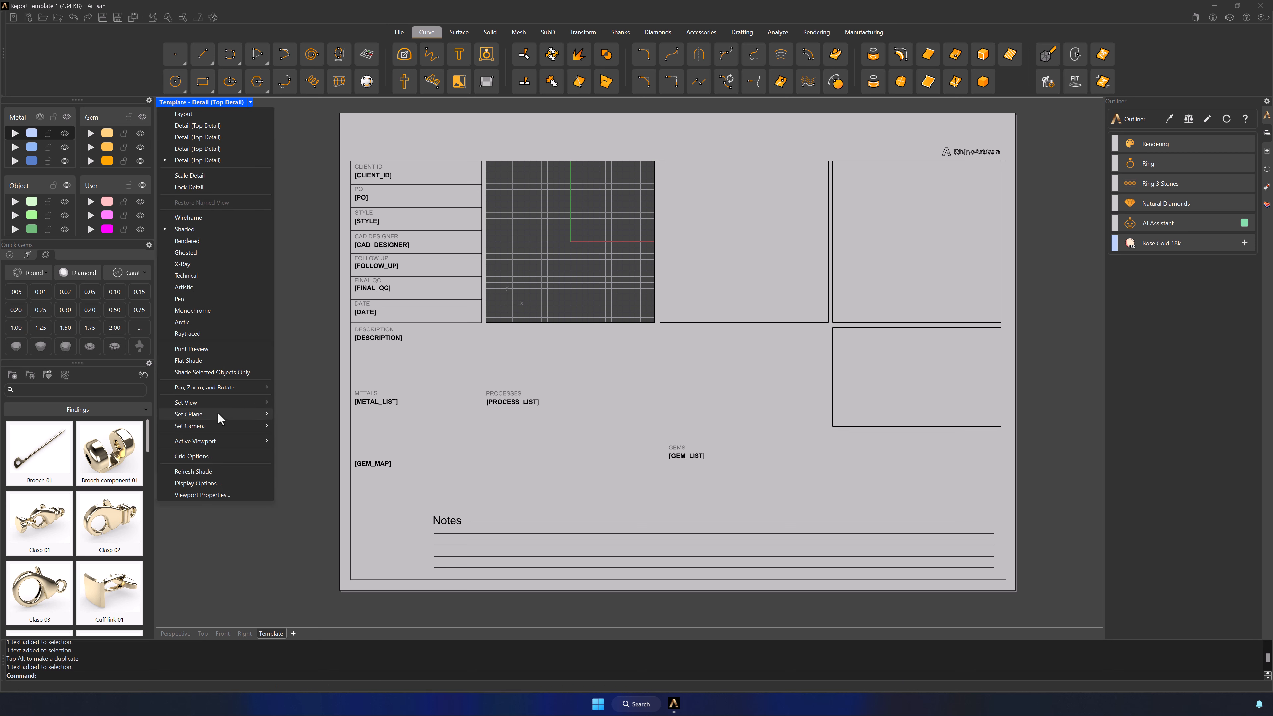
{"action": "mouse_move", "coordinate": [213, 401]}
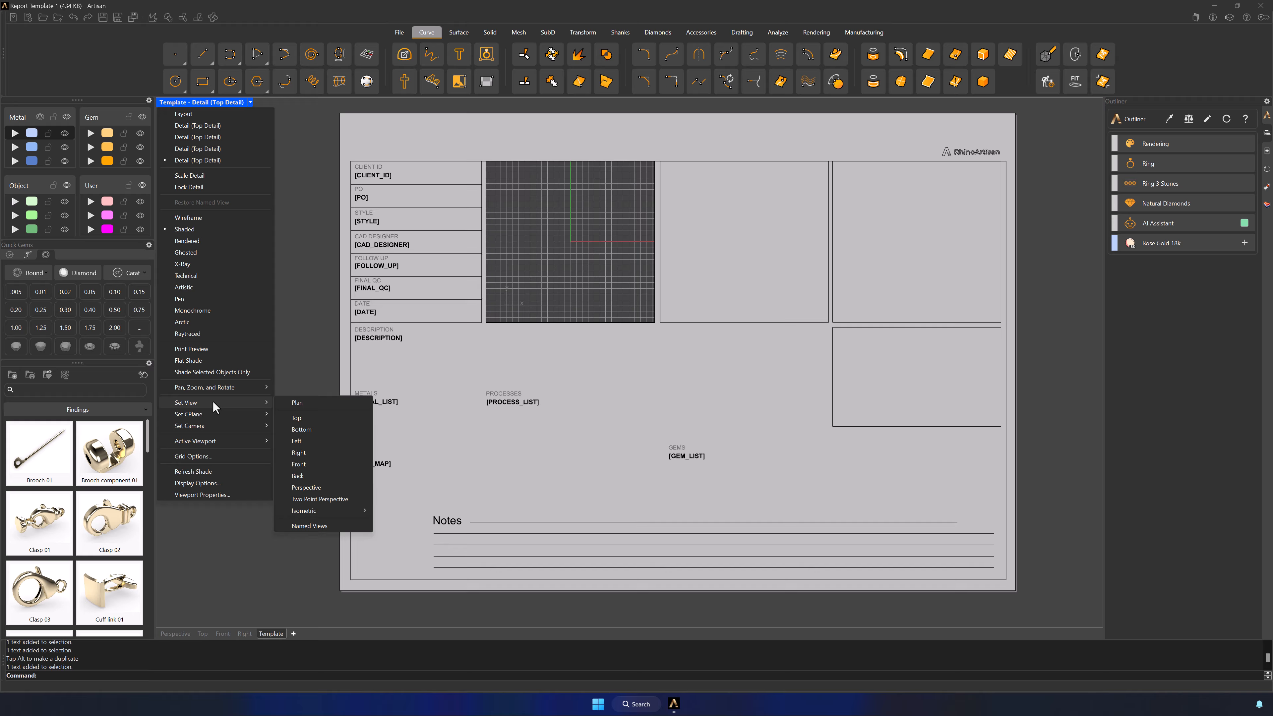
{"action": "left_click", "coordinate": [307, 487]}
Step: Set the middle detail in the upper row to the Front view
{"action": "double_click", "coordinate": [741, 262]}
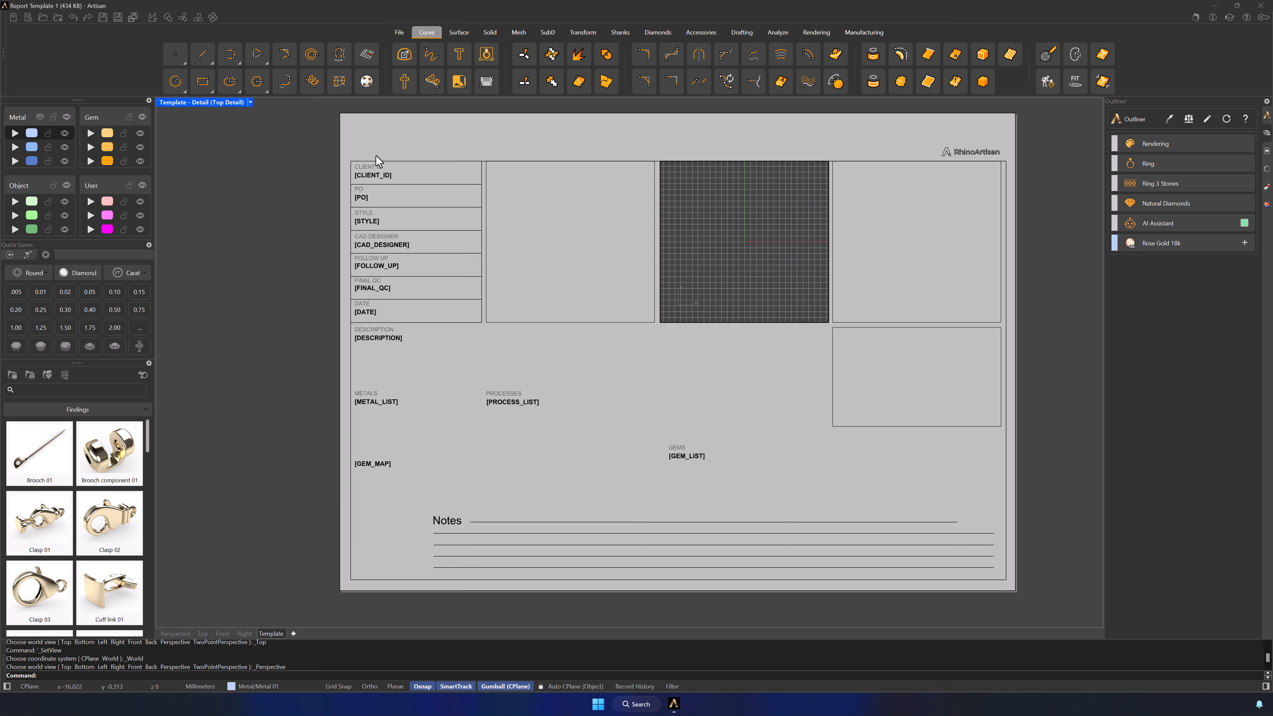
{"action": "left_click", "coordinate": [250, 102]}
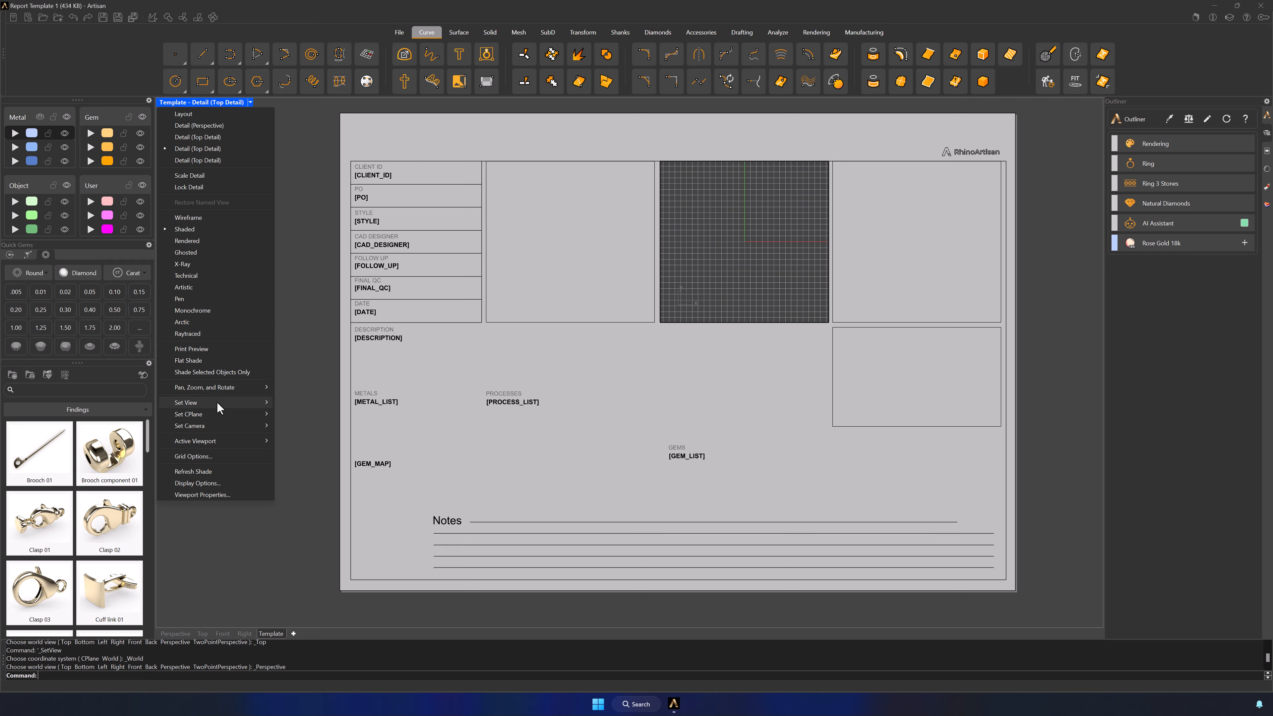
{"action": "mouse_move", "coordinate": [218, 401]}
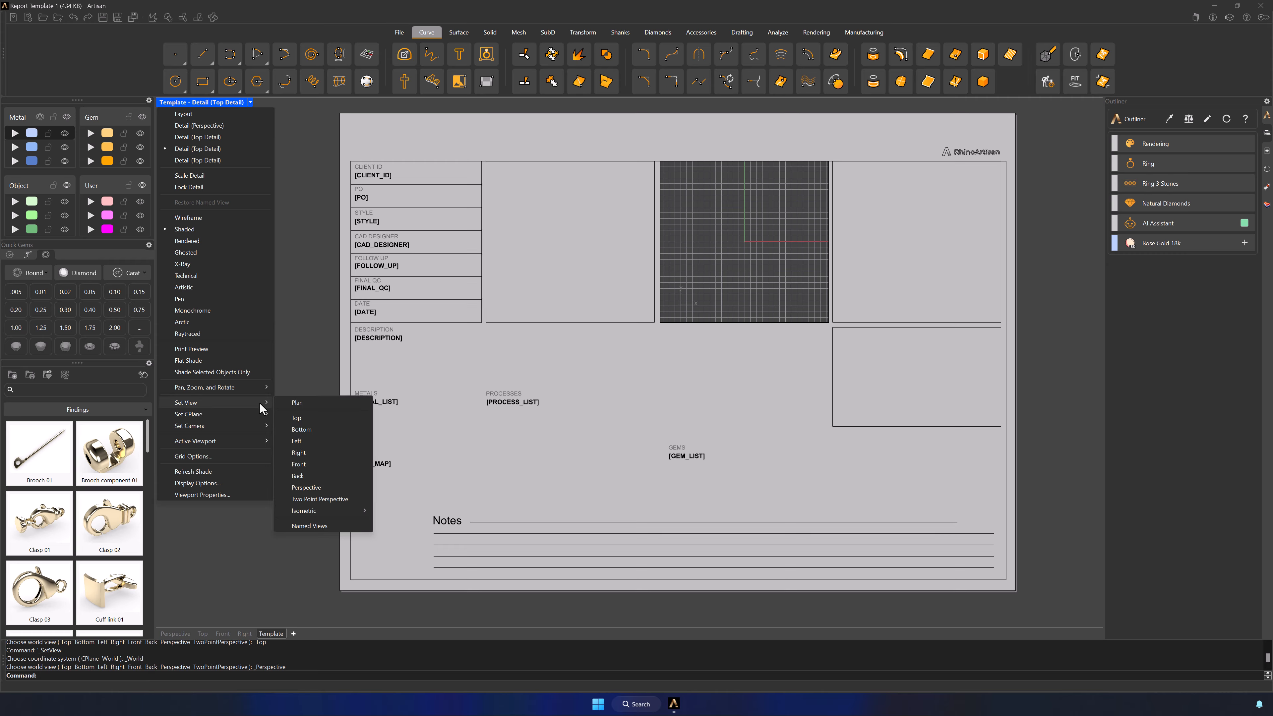
{"action": "left_click", "coordinate": [298, 464]}
Step: Set the last detail in the upper row to the Right view
{"action": "double_click", "coordinate": [912, 227]}
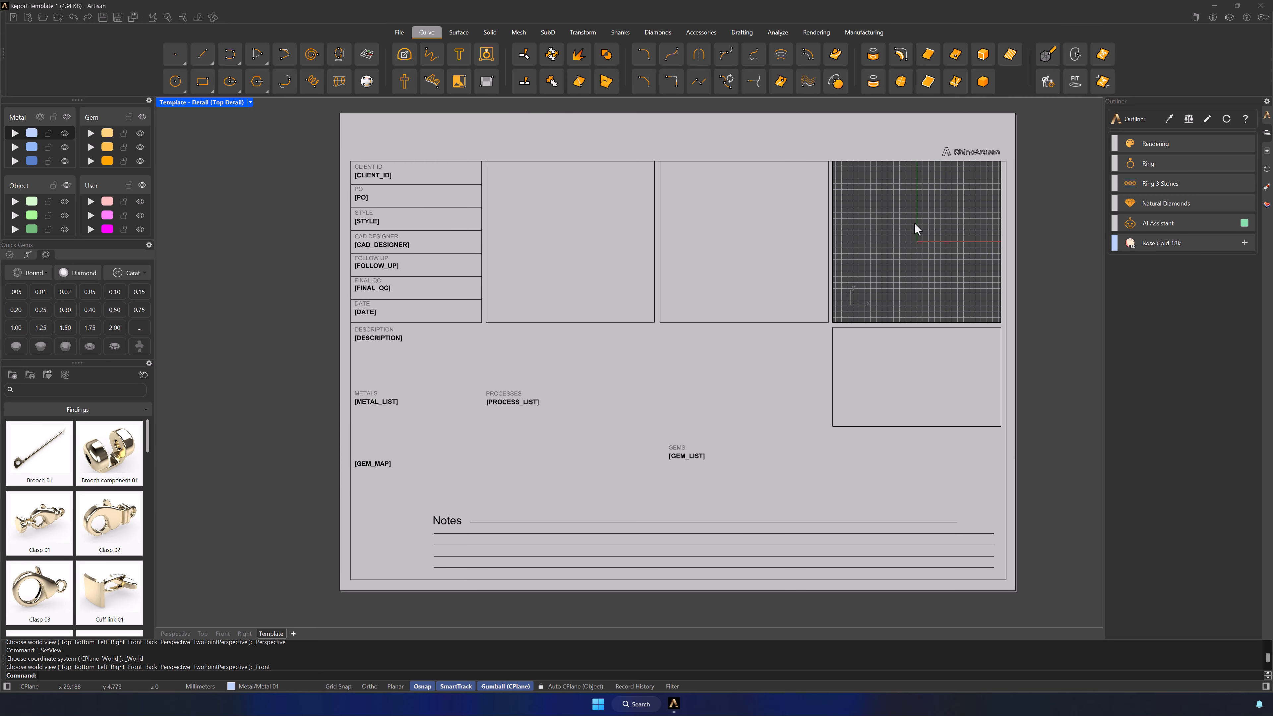
{"action": "left_click", "coordinate": [251, 104]}
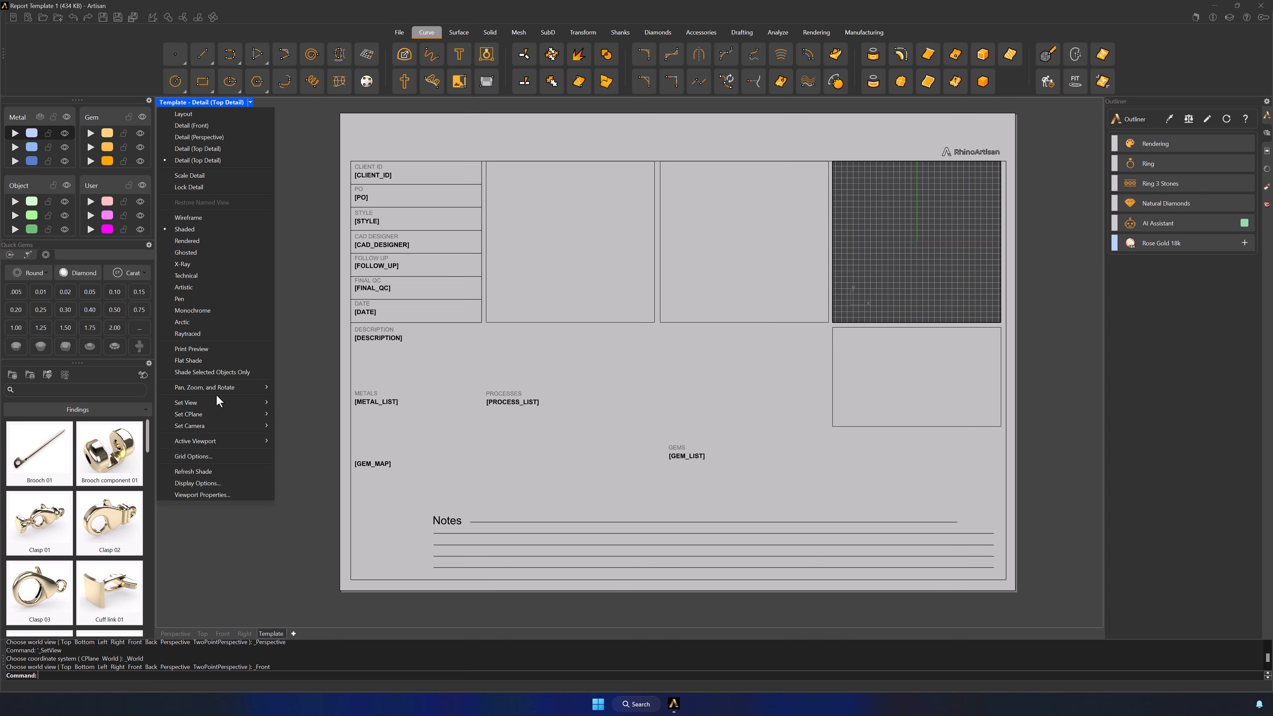
{"action": "mouse_move", "coordinate": [218, 401]}
{"action": "left_click", "coordinate": [321, 453]}
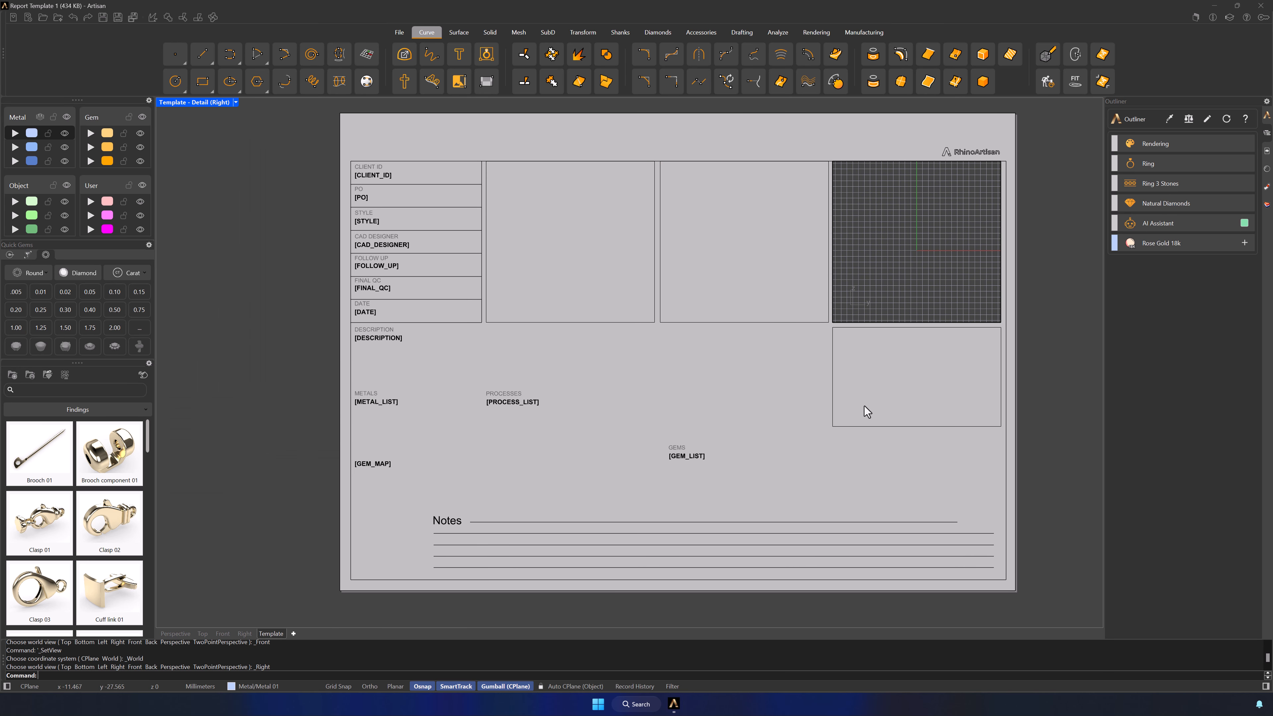
Step: Set the small detail below the Right view to the Top view
{"action": "double_click", "coordinate": [910, 379]}
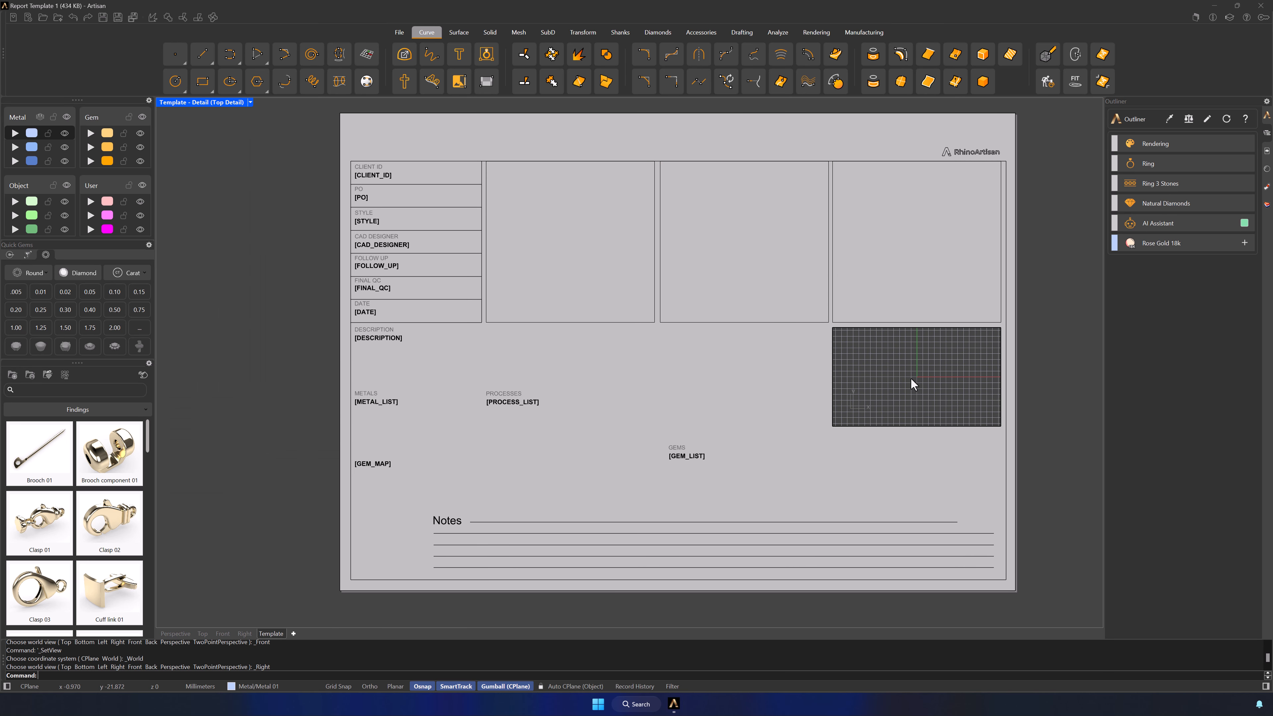
{"action": "left_click", "coordinate": [250, 103]}
{"action": "mouse_move", "coordinate": [199, 402]}
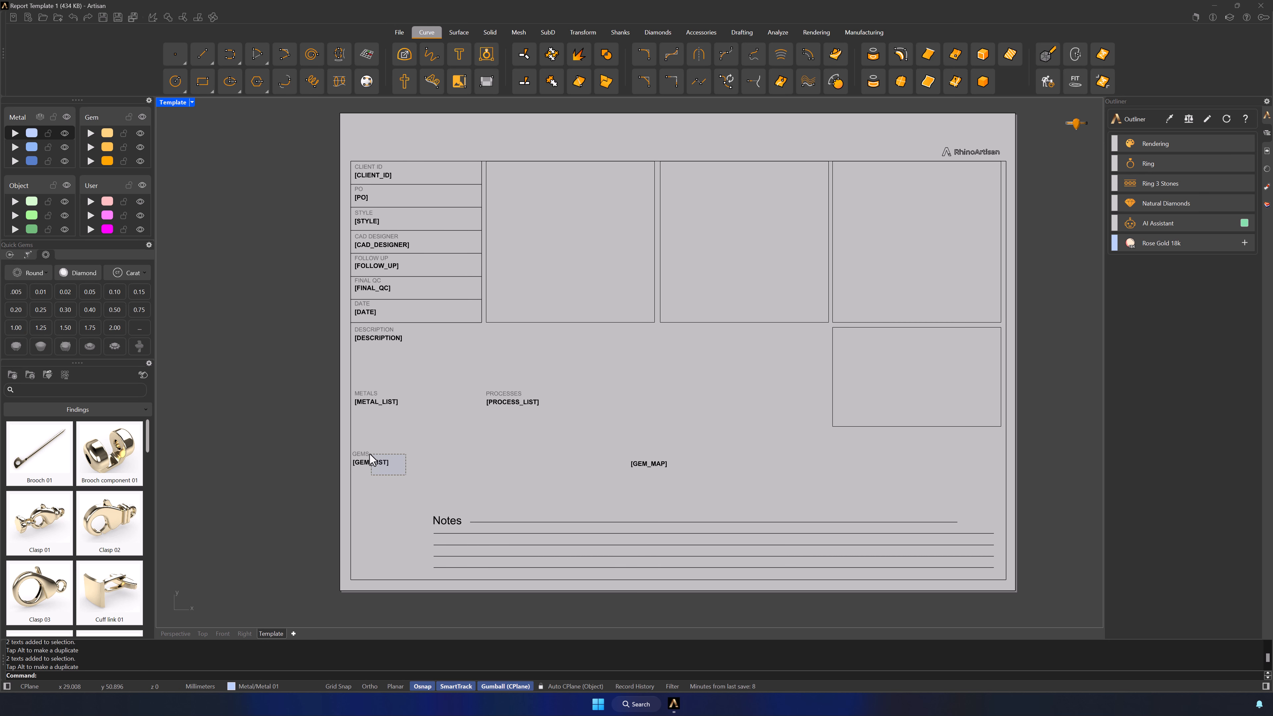
Step: Nudge the GEMS label and [GEM_LIST] placeholder slightly right, away from the frame's left border
{"action": "left_click", "coordinate": [367, 452]}
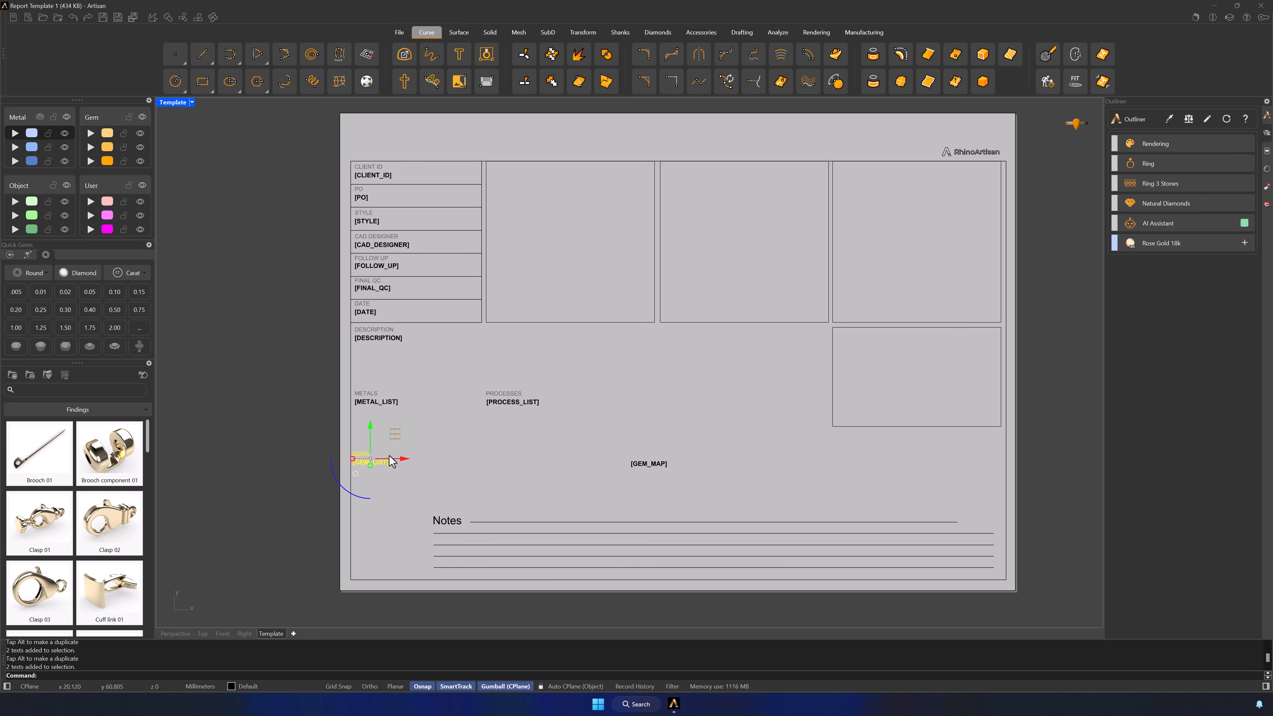
{"action": "left_click_drag", "start_coordinate": [399, 458], "coordinate": [403, 459]}
{"action": "left_click", "coordinate": [685, 422]}
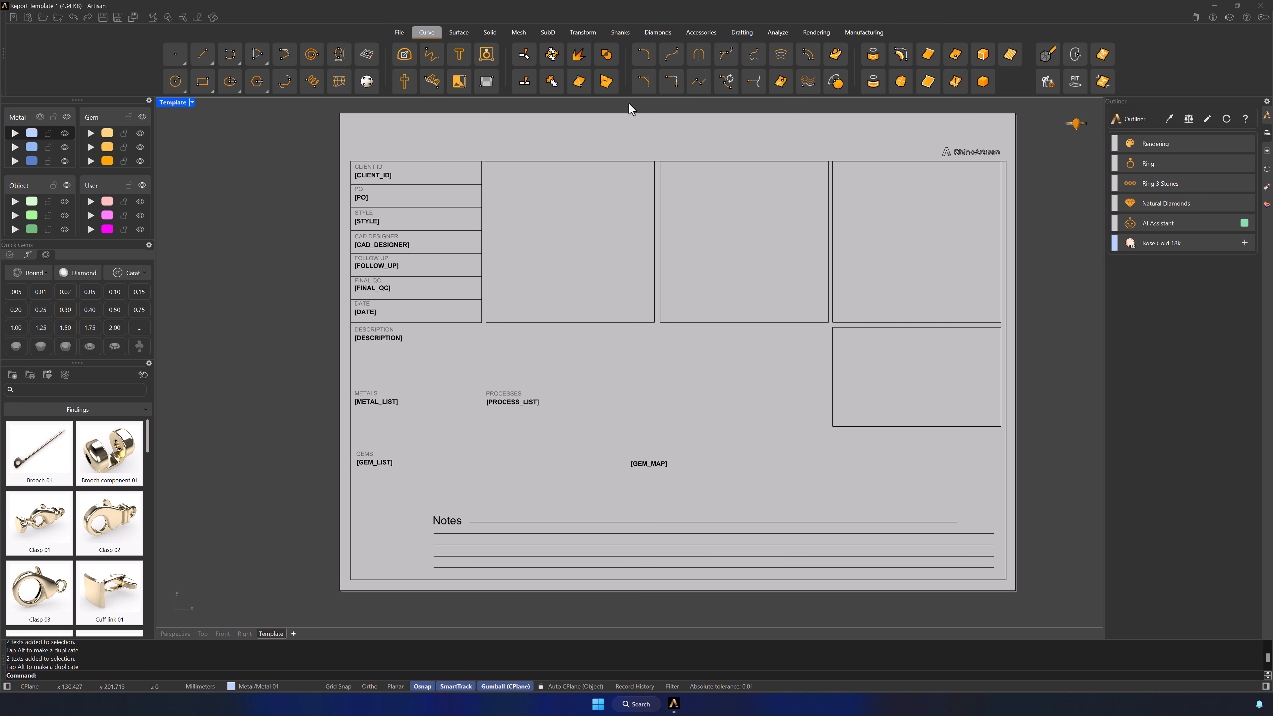
Step: Create a sample cathedral ring in the Perspective viewport to test the template's details
{"action": "left_click", "coordinate": [620, 34]}
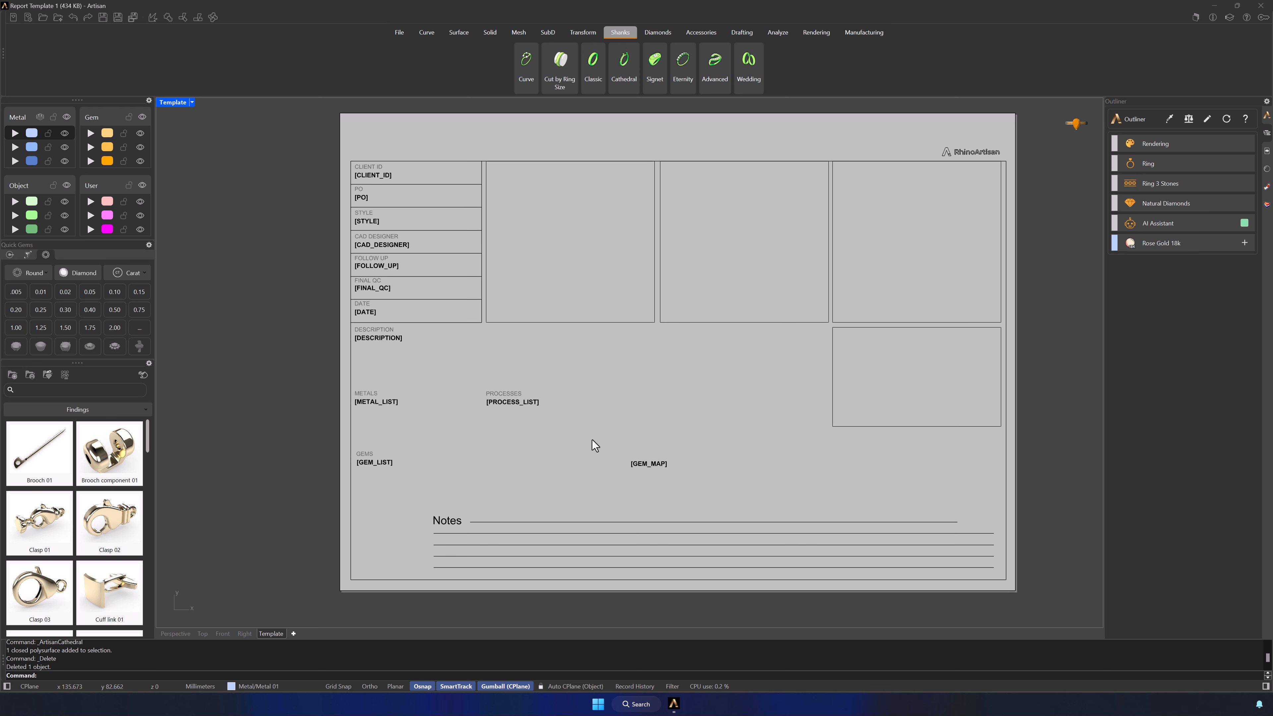
{"action": "left_click", "coordinate": [175, 633]}
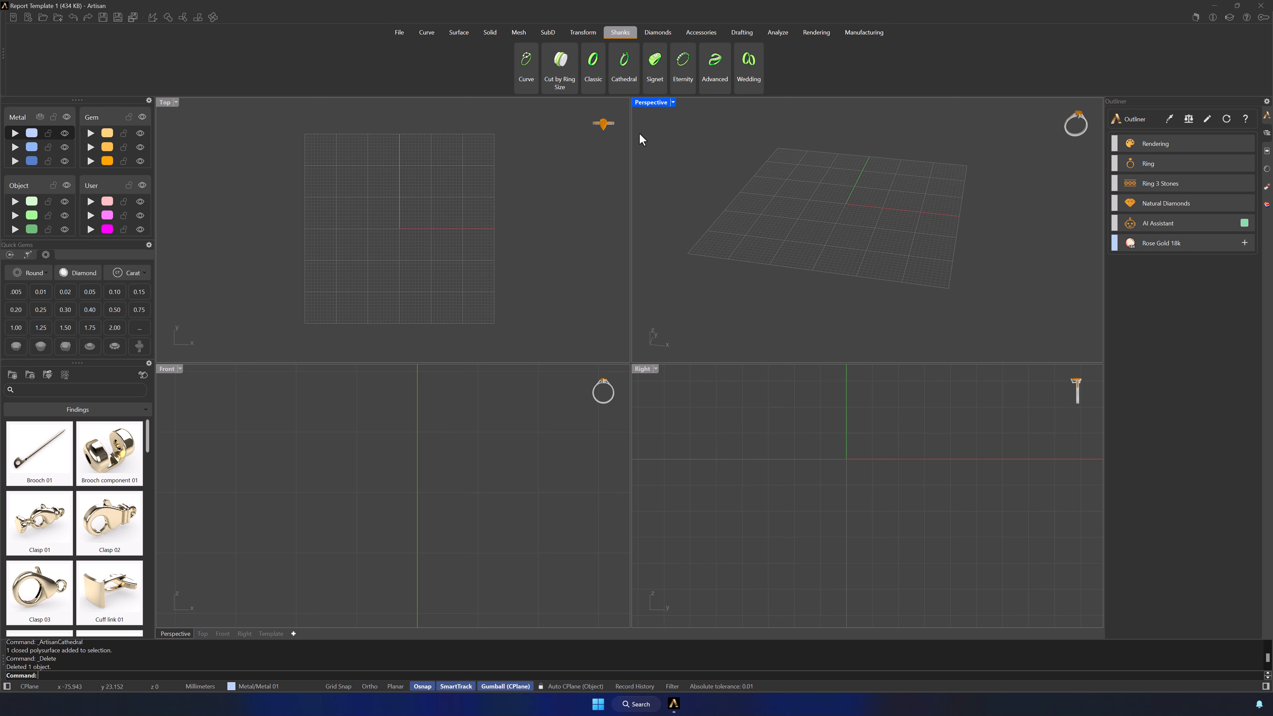
{"action": "left_click", "coordinate": [624, 63]}
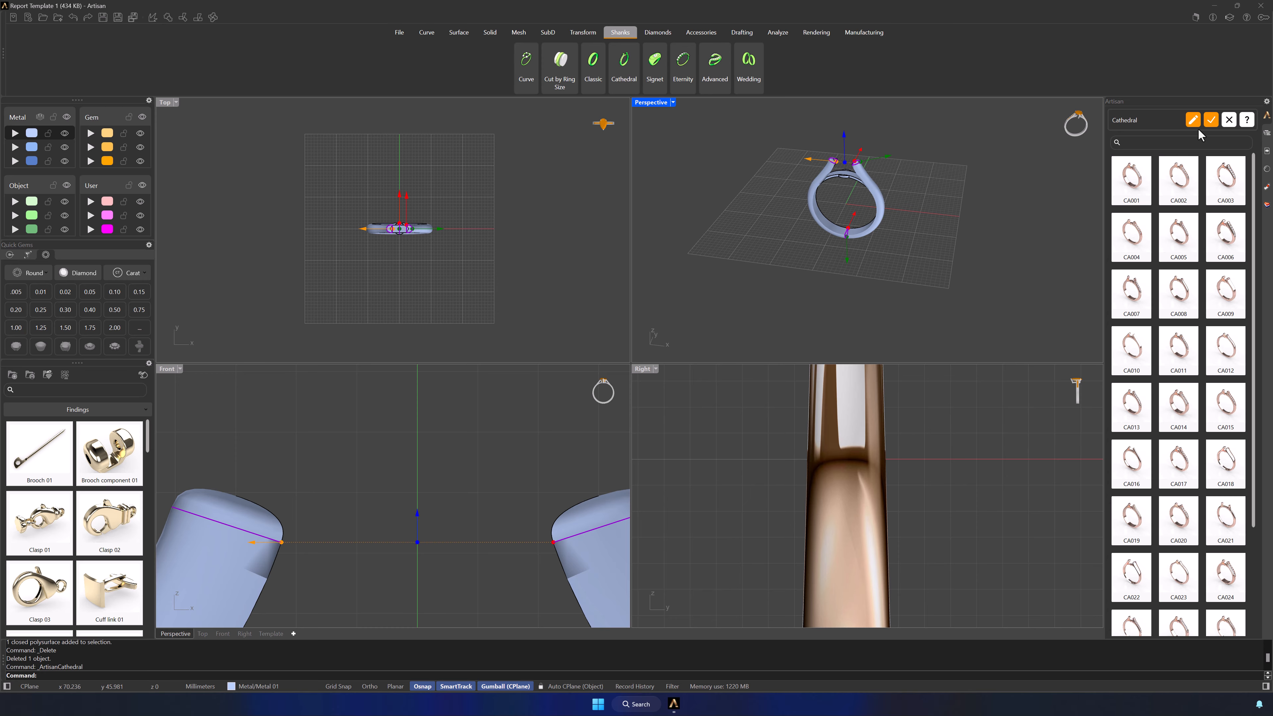
{"action": "left_click", "coordinate": [1211, 124]}
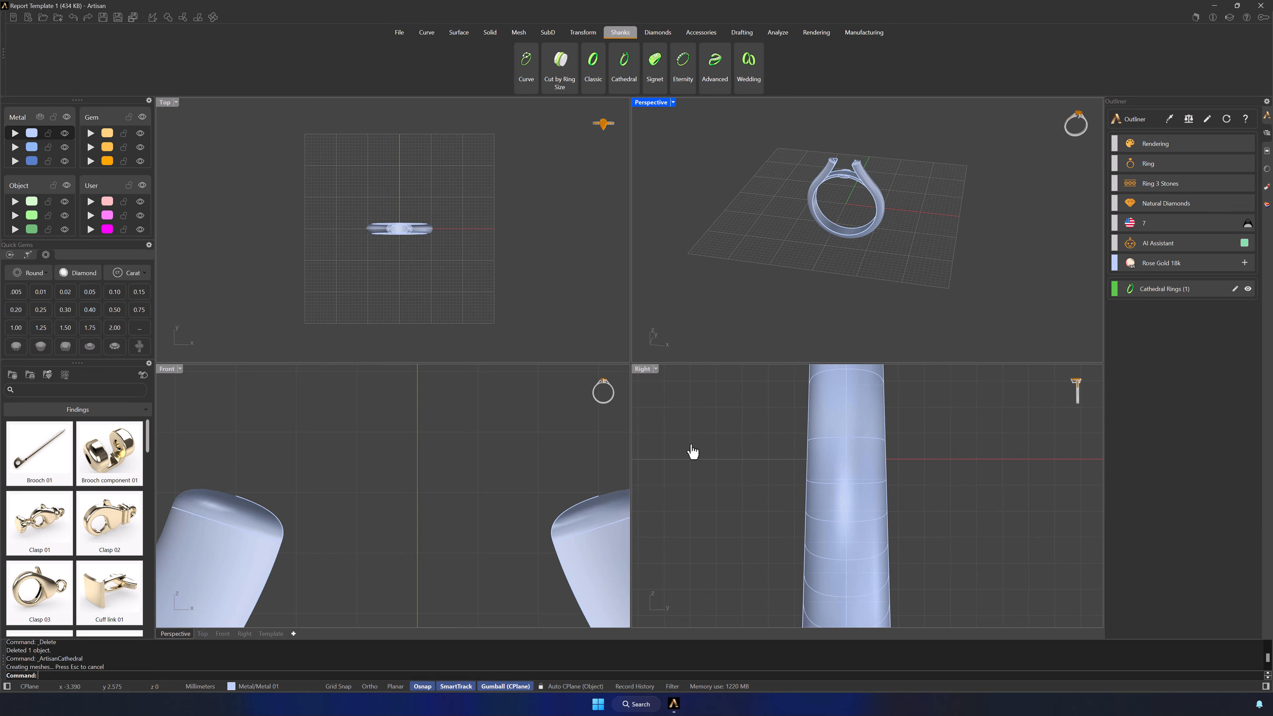
Step: Zoom in on the ring inside the template's Perspective detail so it fills the frame
{"action": "left_click", "coordinate": [264, 634]}
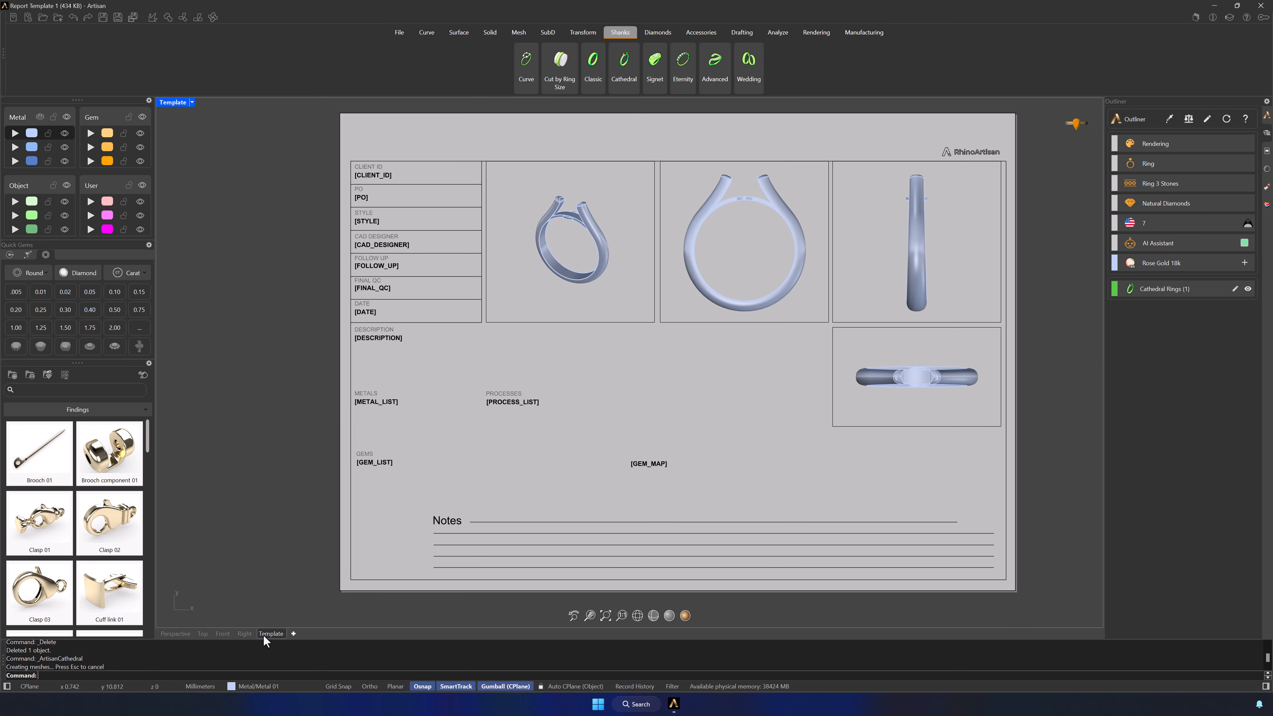
{"action": "double_click", "coordinate": [574, 264]}
{"action": "scroll", "coordinate": [575, 256], "scroll_direction": "up", "scroll_amount": 2}
{"action": "middle_click", "coordinate": [572, 244]}
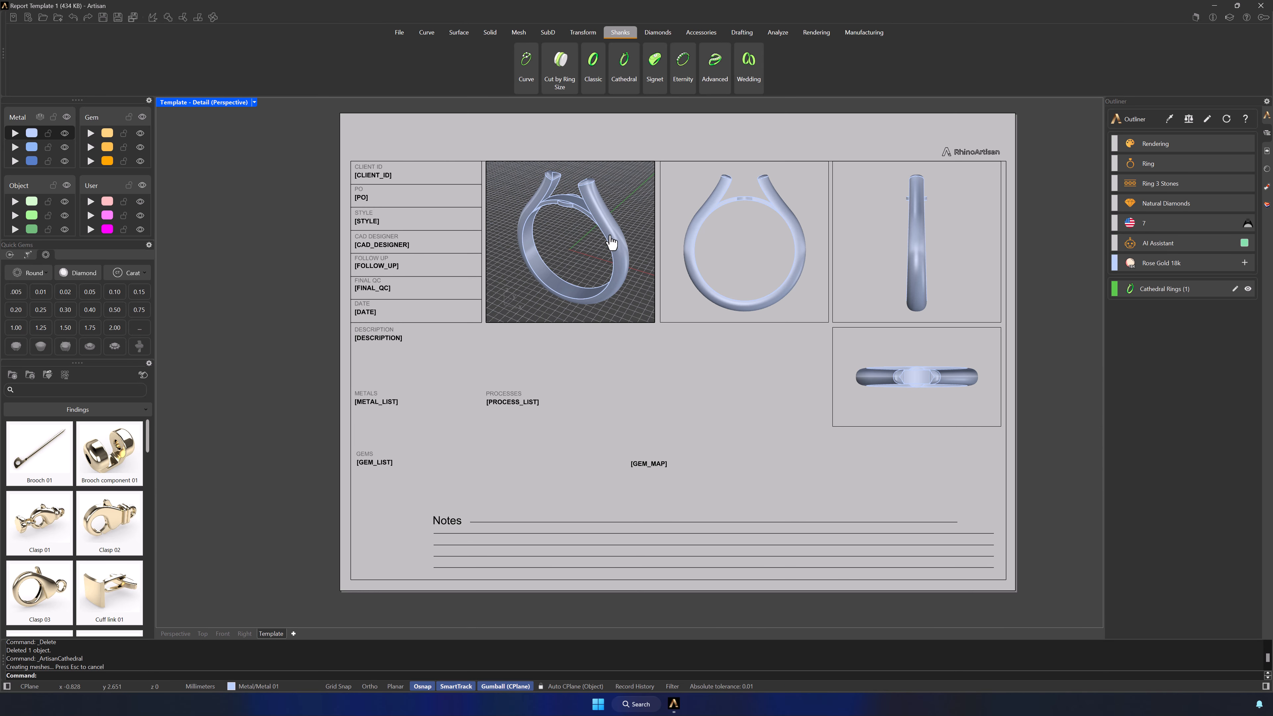
{"action": "middle_click", "coordinate": [614, 244]}
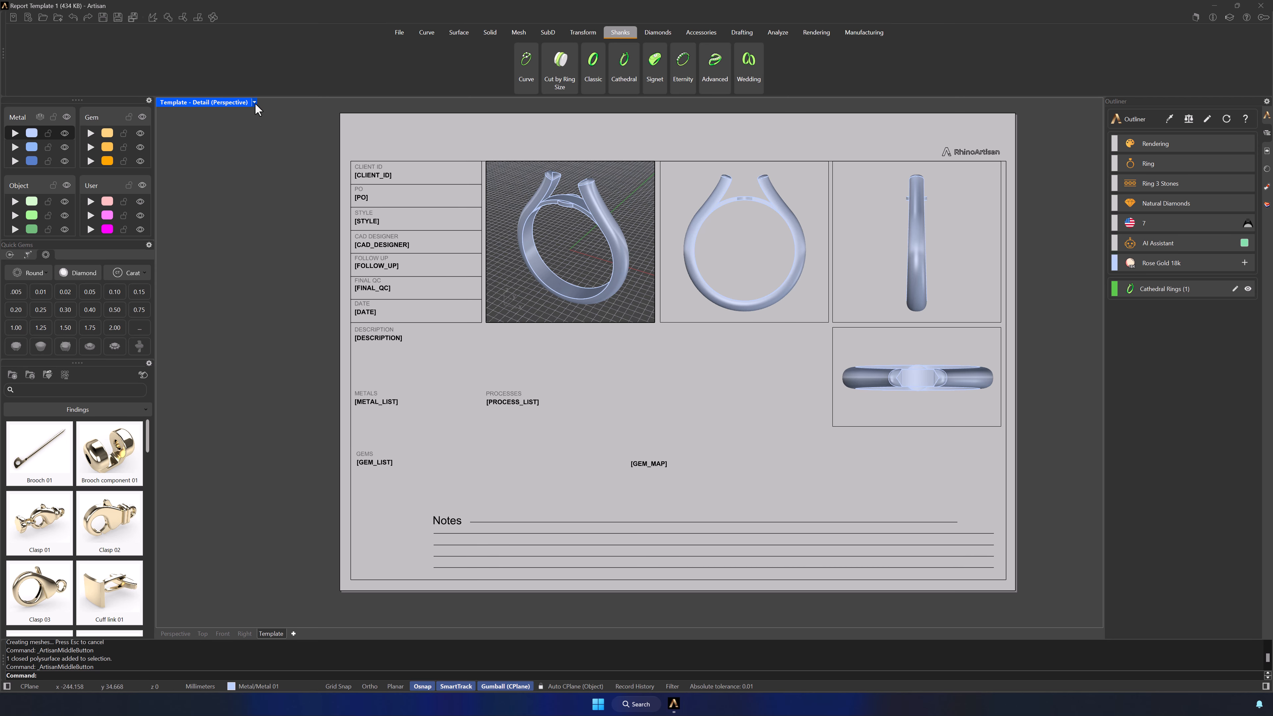
Step: Set the Perspective detail's display mode to Rendered and leave the detail
{"action": "left_click", "coordinate": [254, 102]}
{"action": "left_click", "coordinate": [233, 240]}
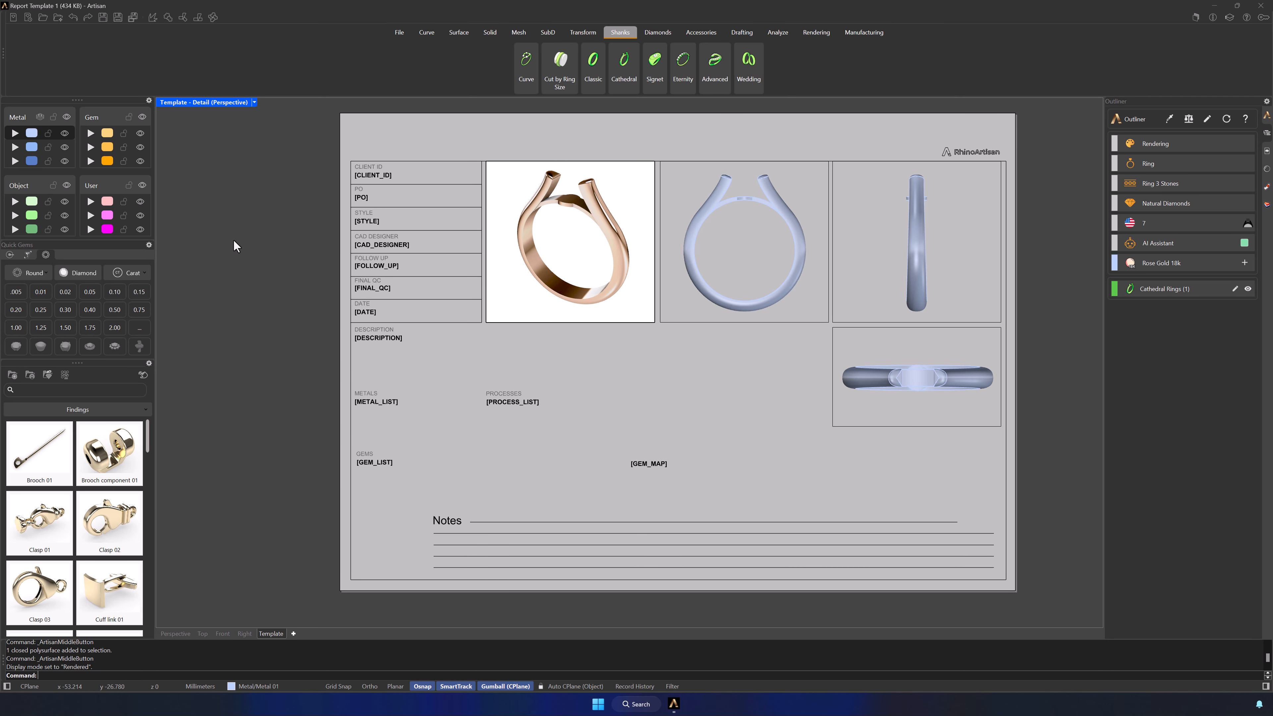
{"action": "double_click", "coordinate": [639, 316]}
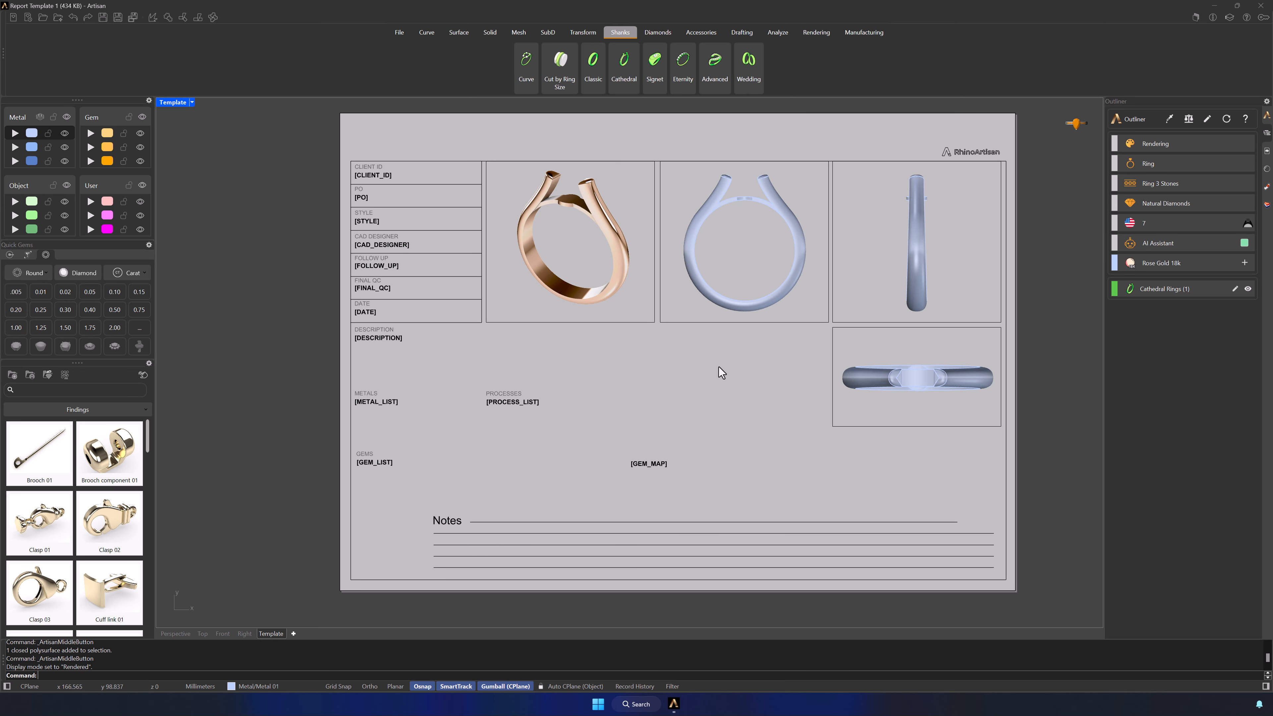
Step: Delete the sample cathedral ring from the model and return to the Template layout
{"action": "left_click", "coordinate": [173, 634]}
{"action": "left_click_drag", "start_coordinate": [797, 147], "coordinate": [792, 142]}
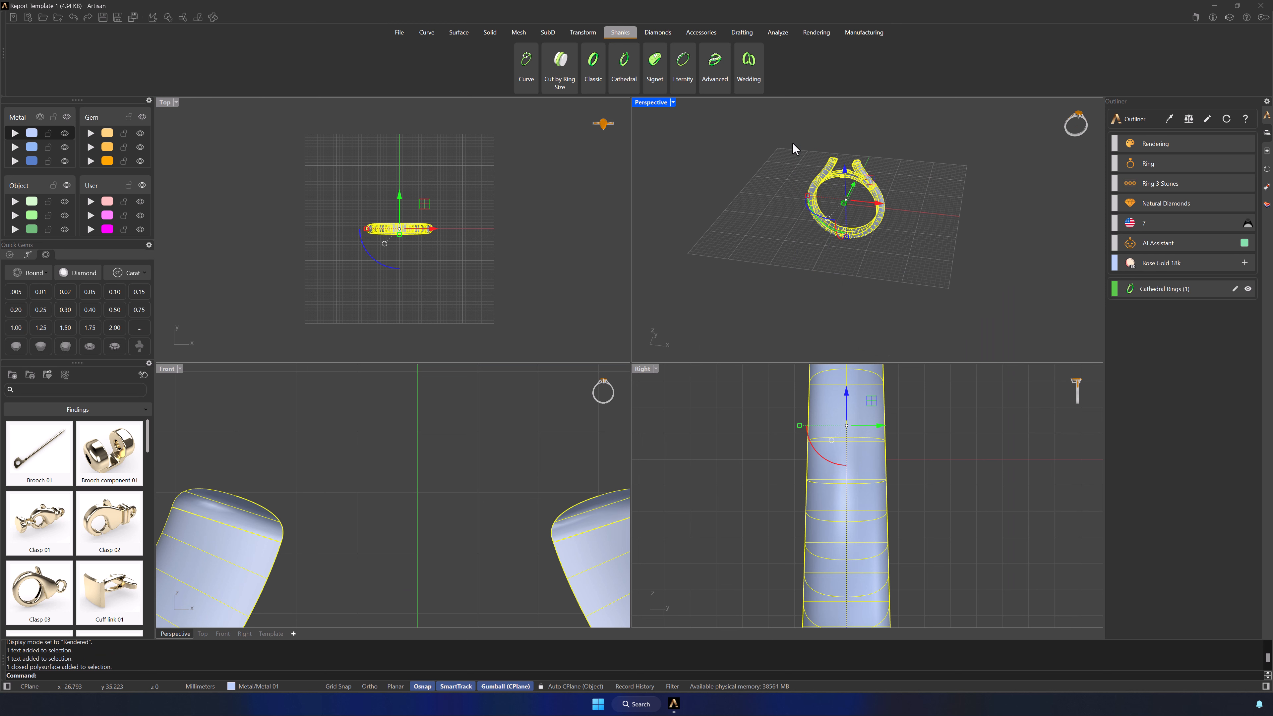
{"action": "key", "text": "Delete"}
{"action": "left_click", "coordinate": [270, 634]}
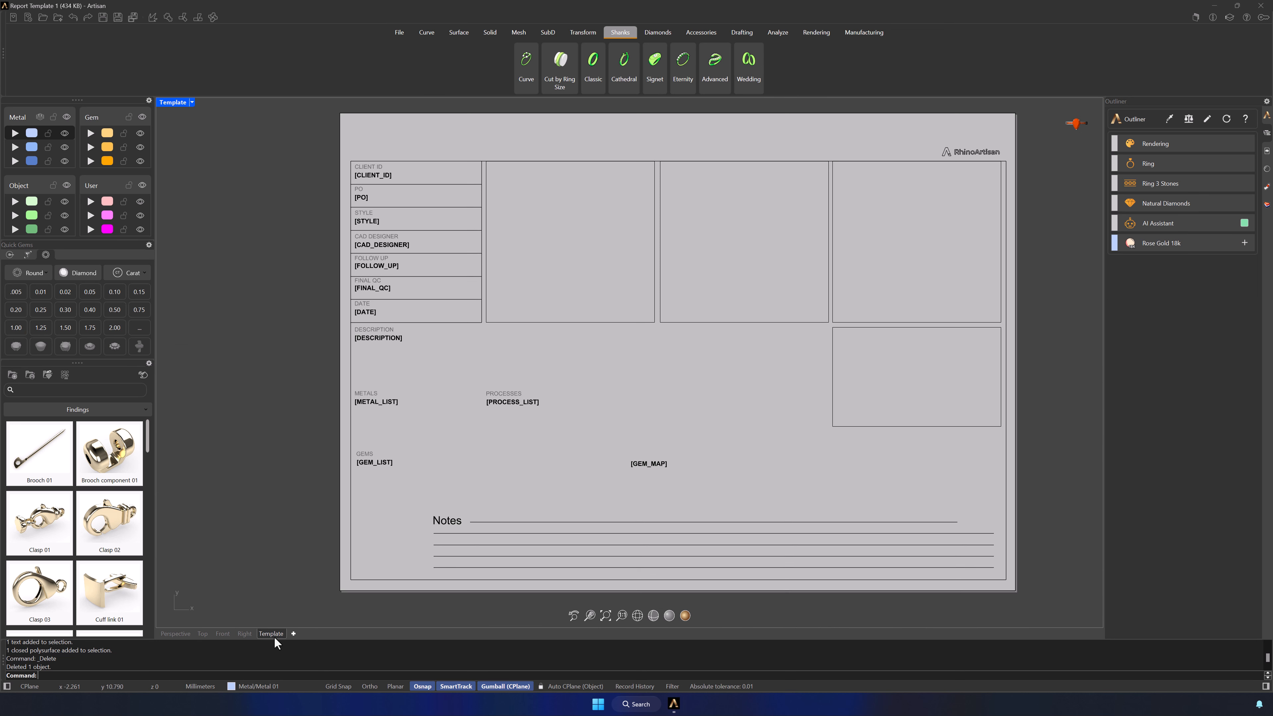
Step: Open the Artisan user folder, copy the address of its 6.3 directory and close the folder window
{"action": "left_click", "coordinate": [397, 33]}
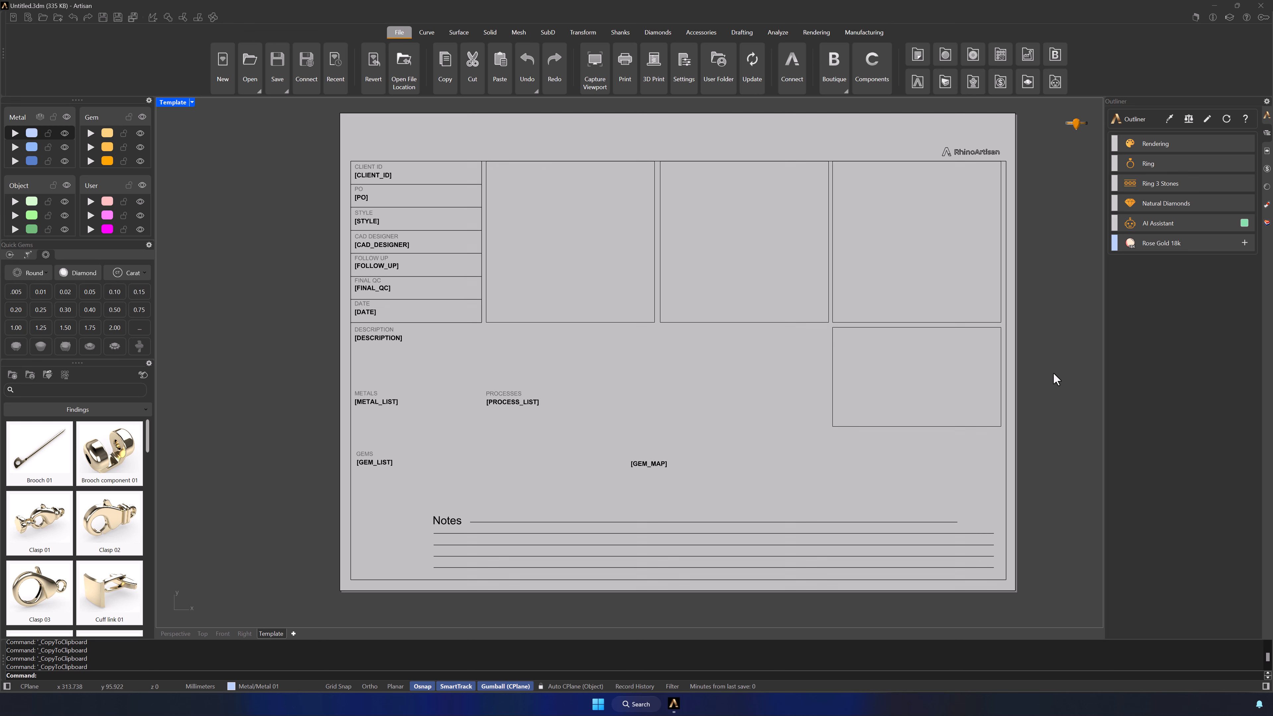
{"action": "left_click", "coordinate": [720, 65]}
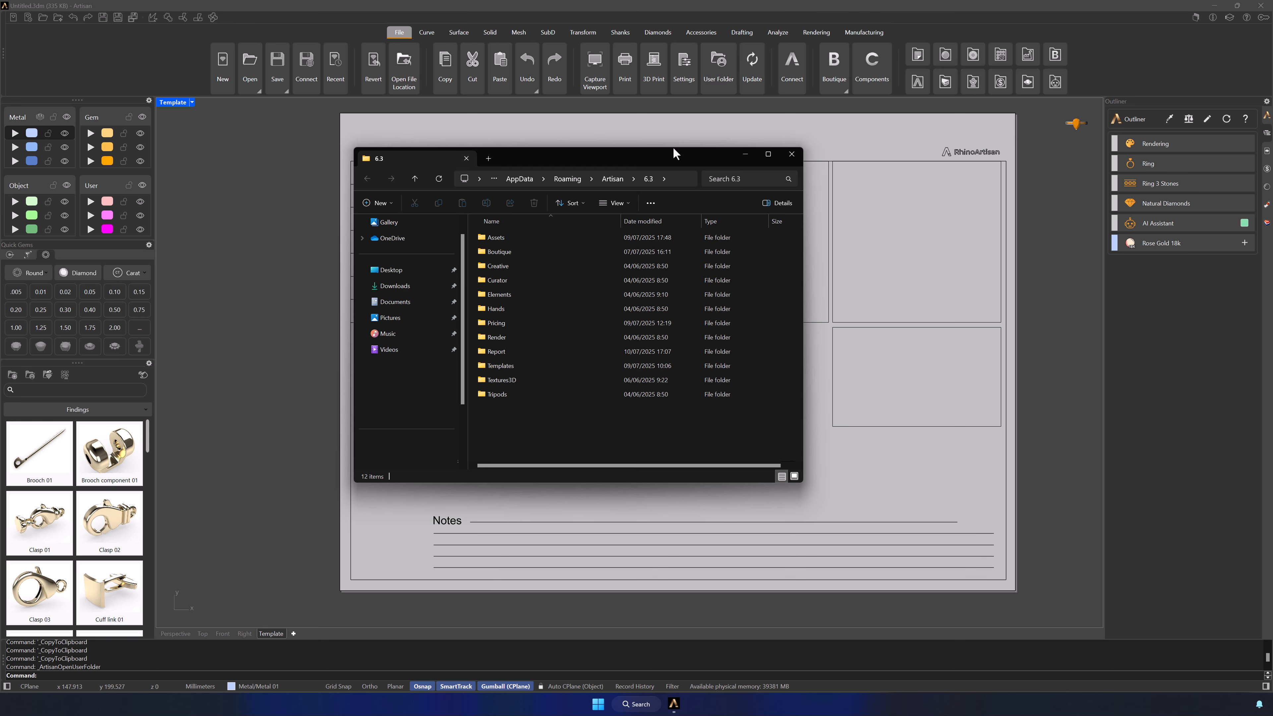
{"action": "right_click", "coordinate": [670, 179]}
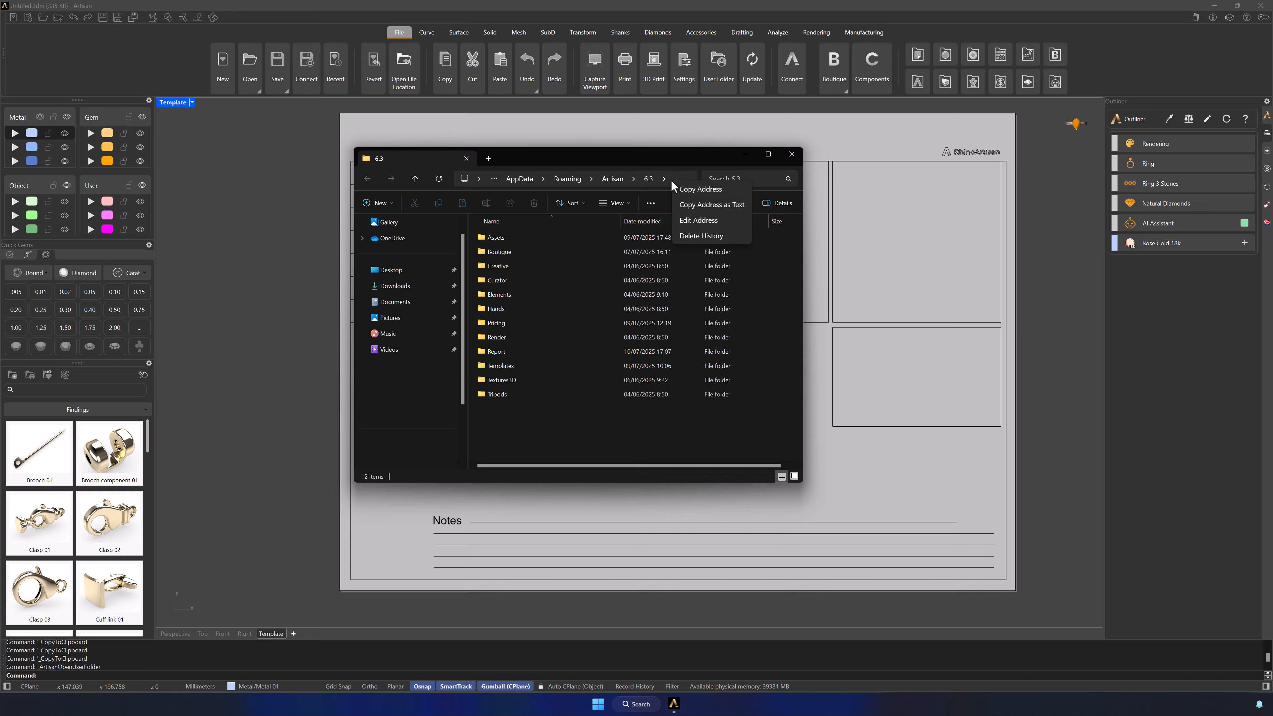
{"action": "left_click", "coordinate": [696, 195]}
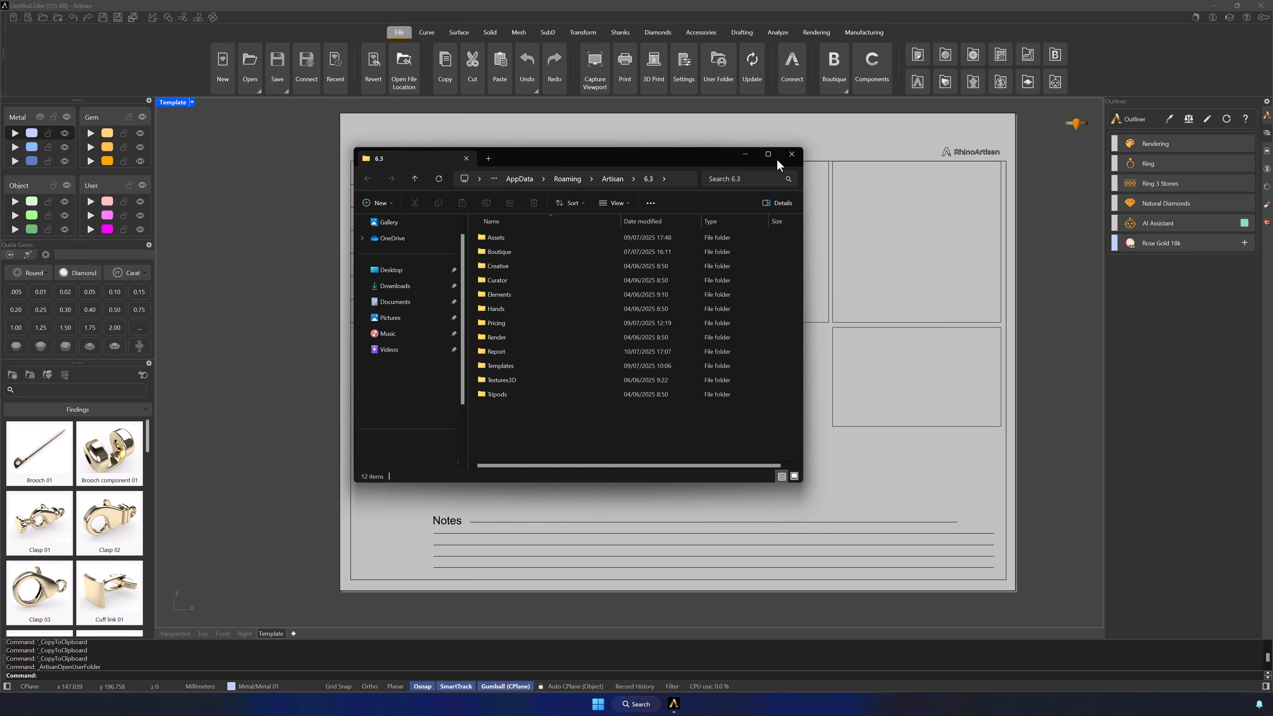
{"action": "left_click", "coordinate": [791, 154]}
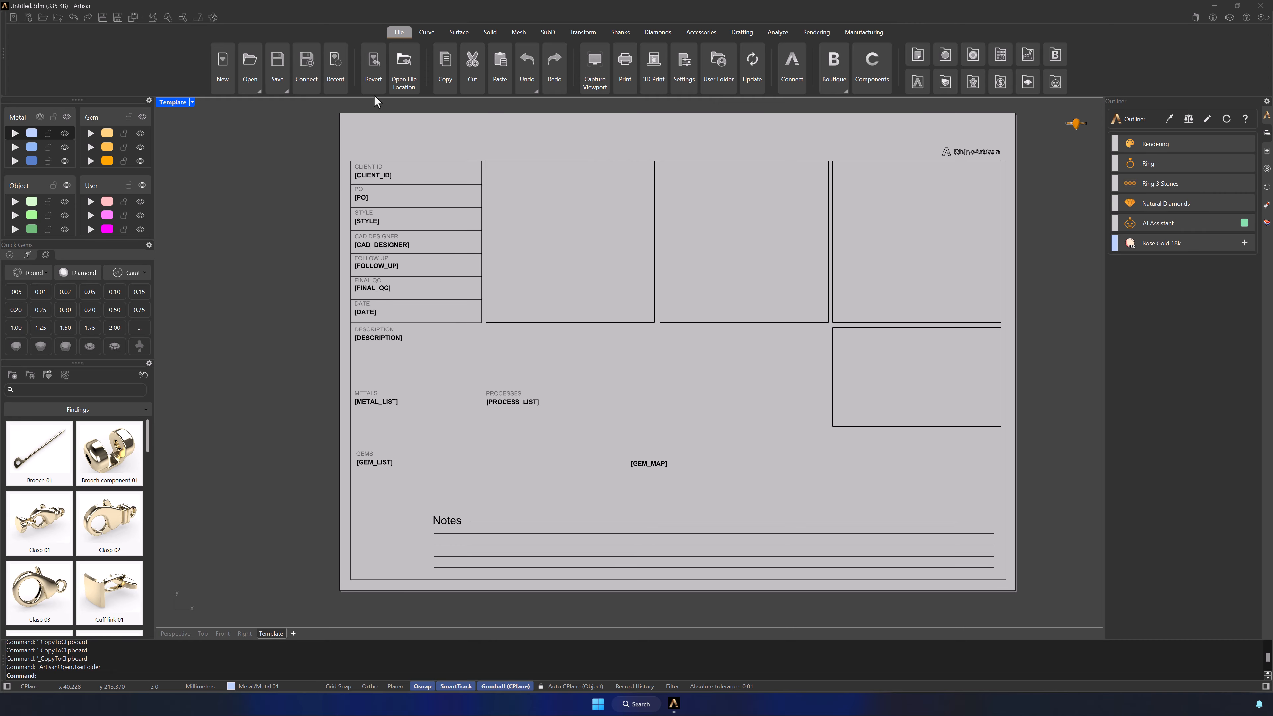
Step: Save the file as Report Template RhinoArtisan in the Report folder of the copied 6.3 directory
{"action": "left_click", "coordinate": [284, 92]}
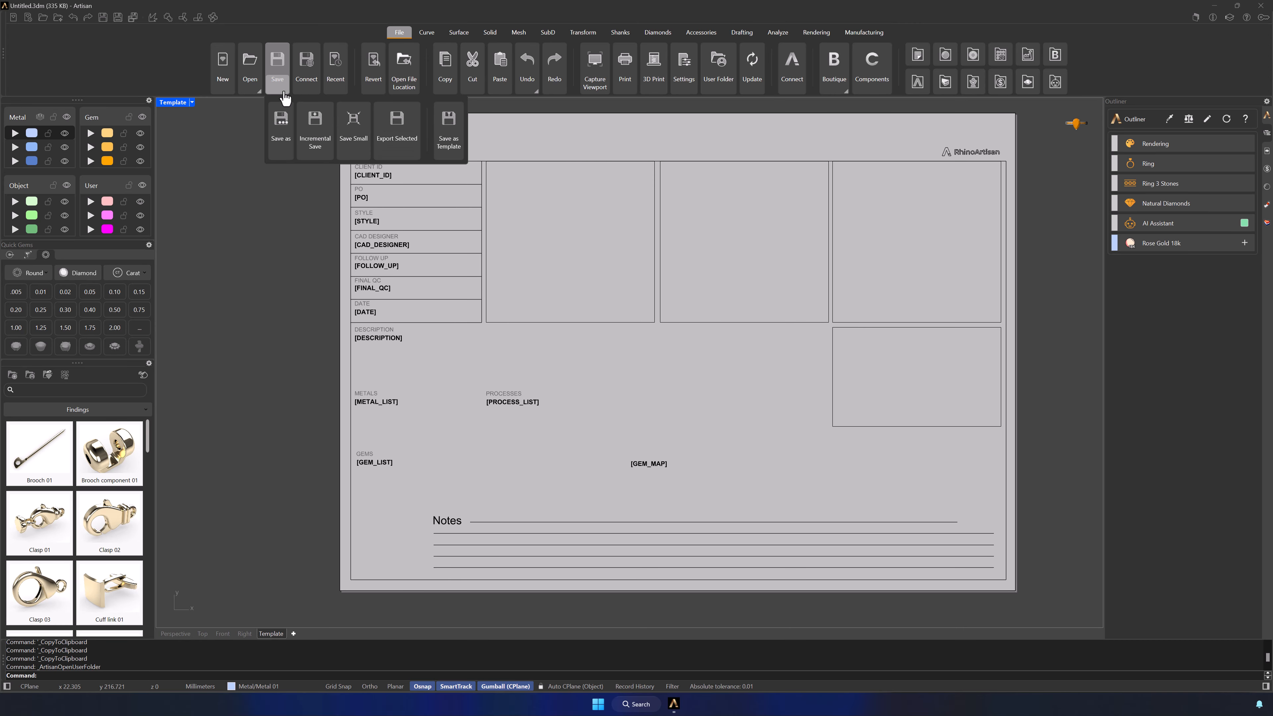
{"action": "left_click", "coordinate": [281, 131]}
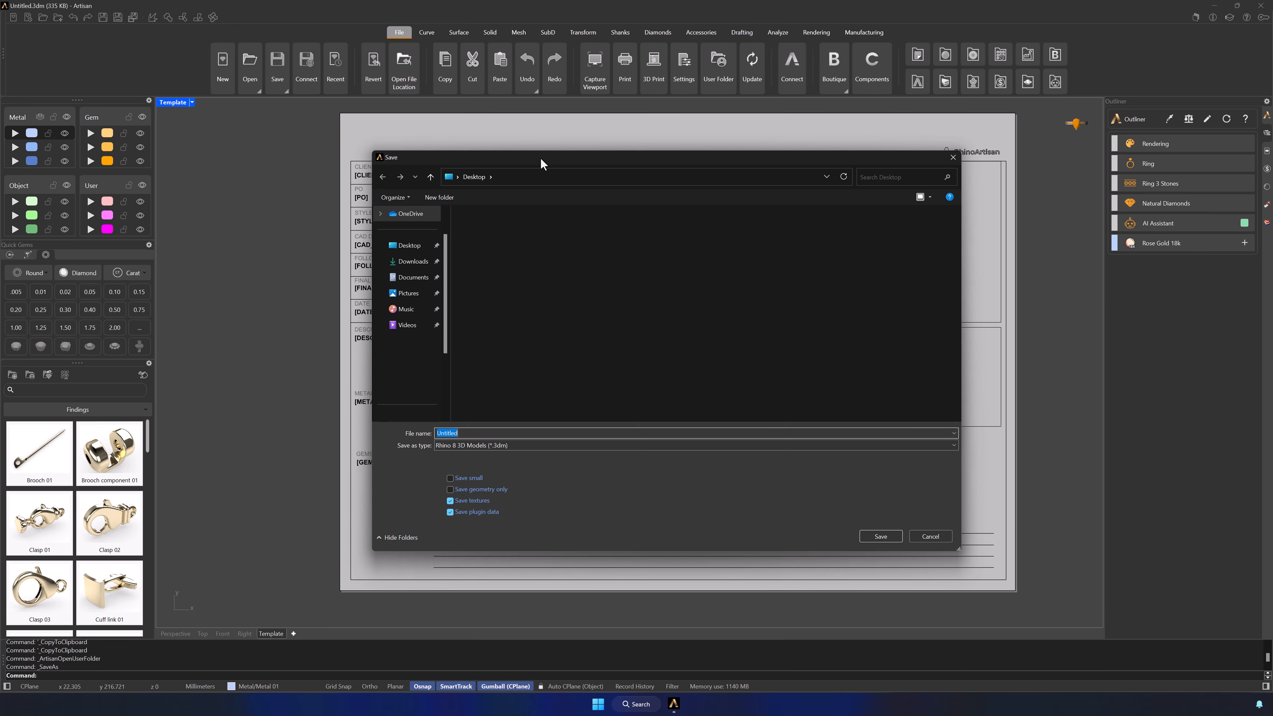
{"action": "left_click", "coordinate": [542, 181]}
{"action": "right_click", "coordinate": [543, 182]}
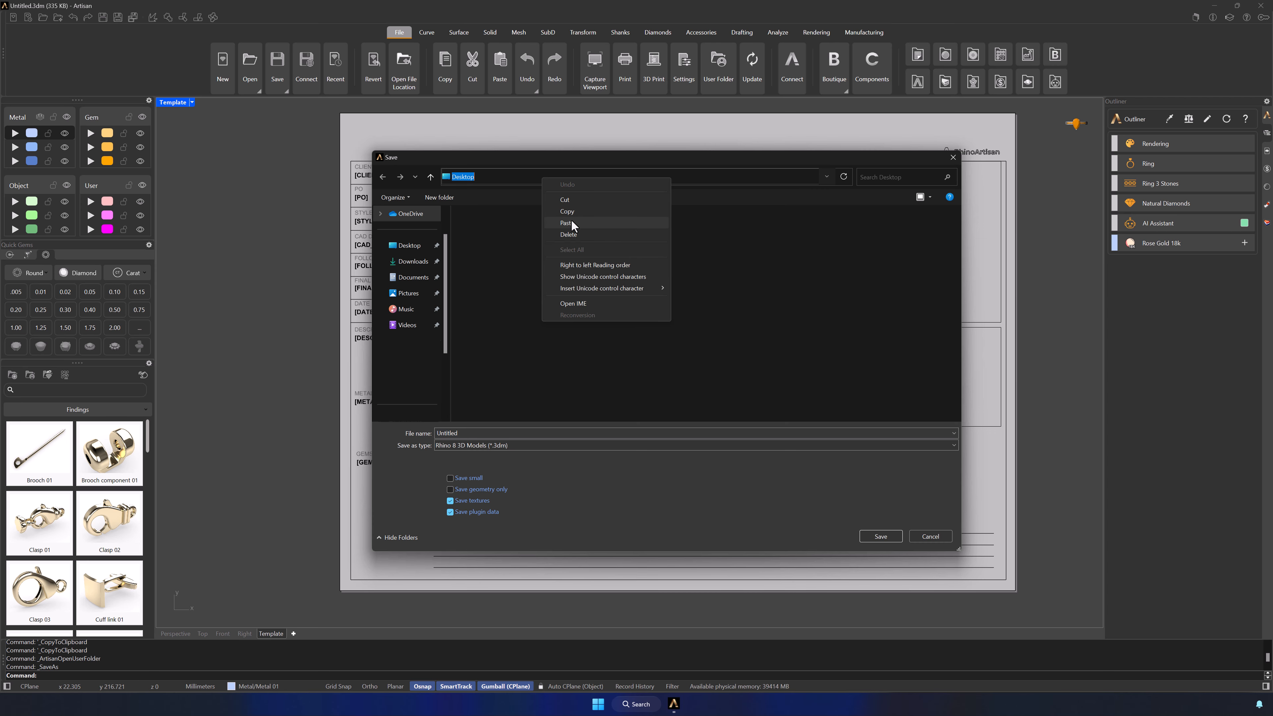
{"action": "left_click", "coordinate": [568, 222]}
{"action": "key", "text": "Return"}
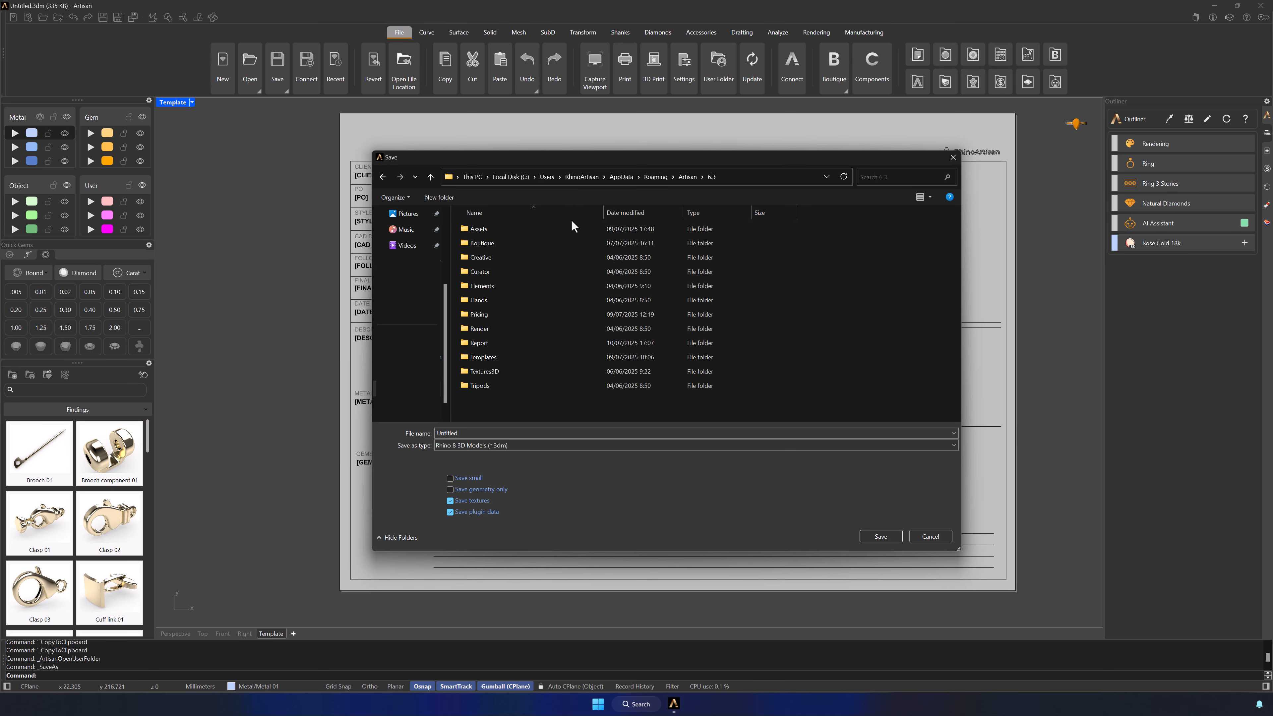
{"action": "double_click", "coordinate": [484, 342]}
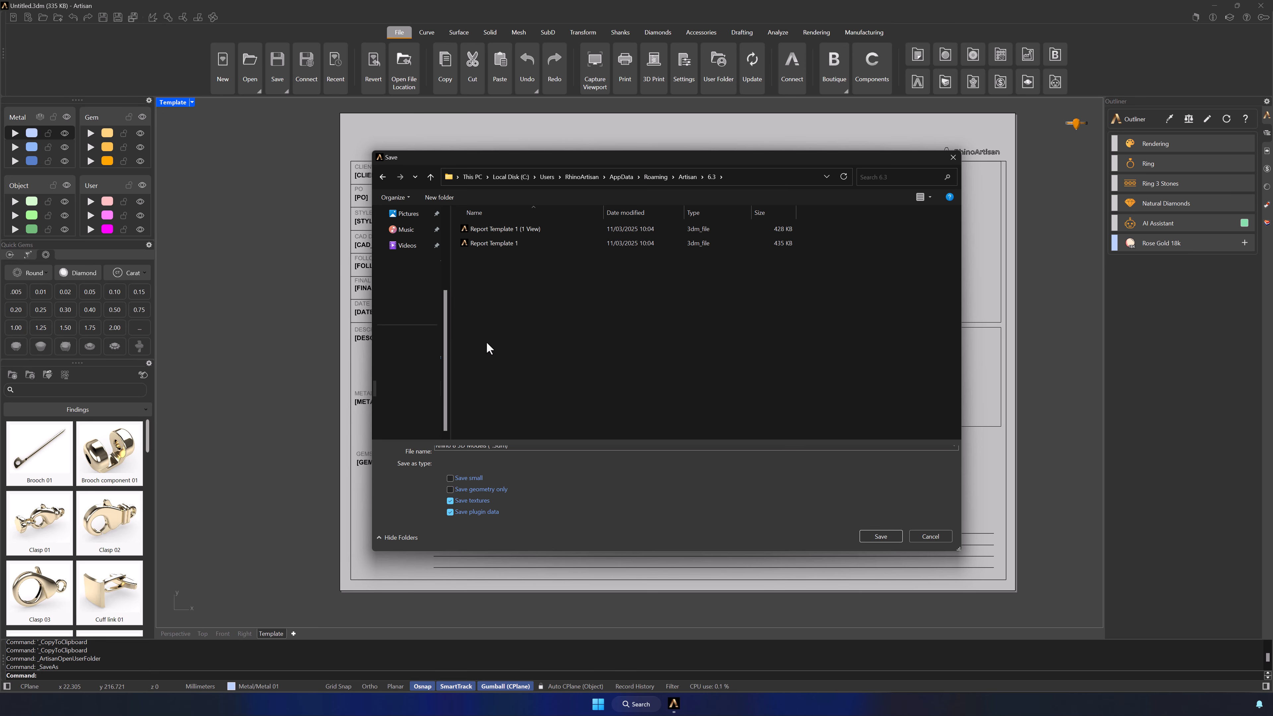
{"action": "left_click", "coordinate": [468, 450]}
{"action": "type", "text": "Temp"}
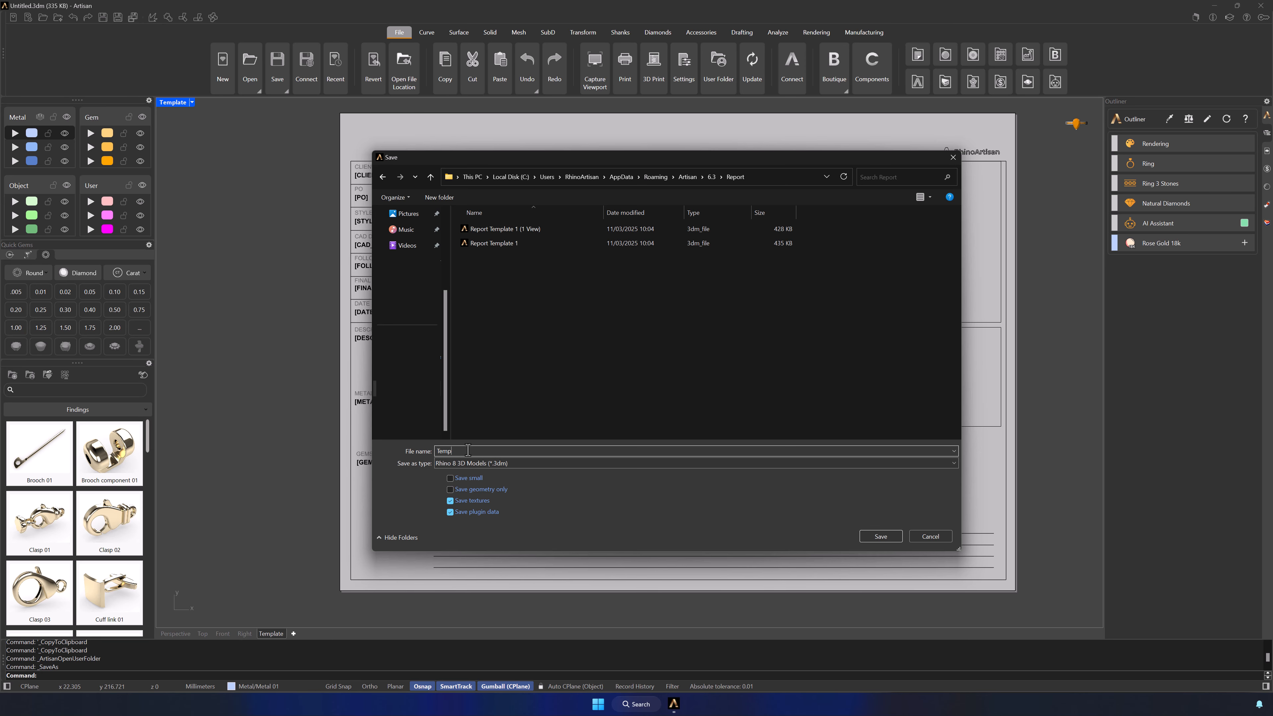
{"action": "type", "text": "late Report RhinoArtisan"}
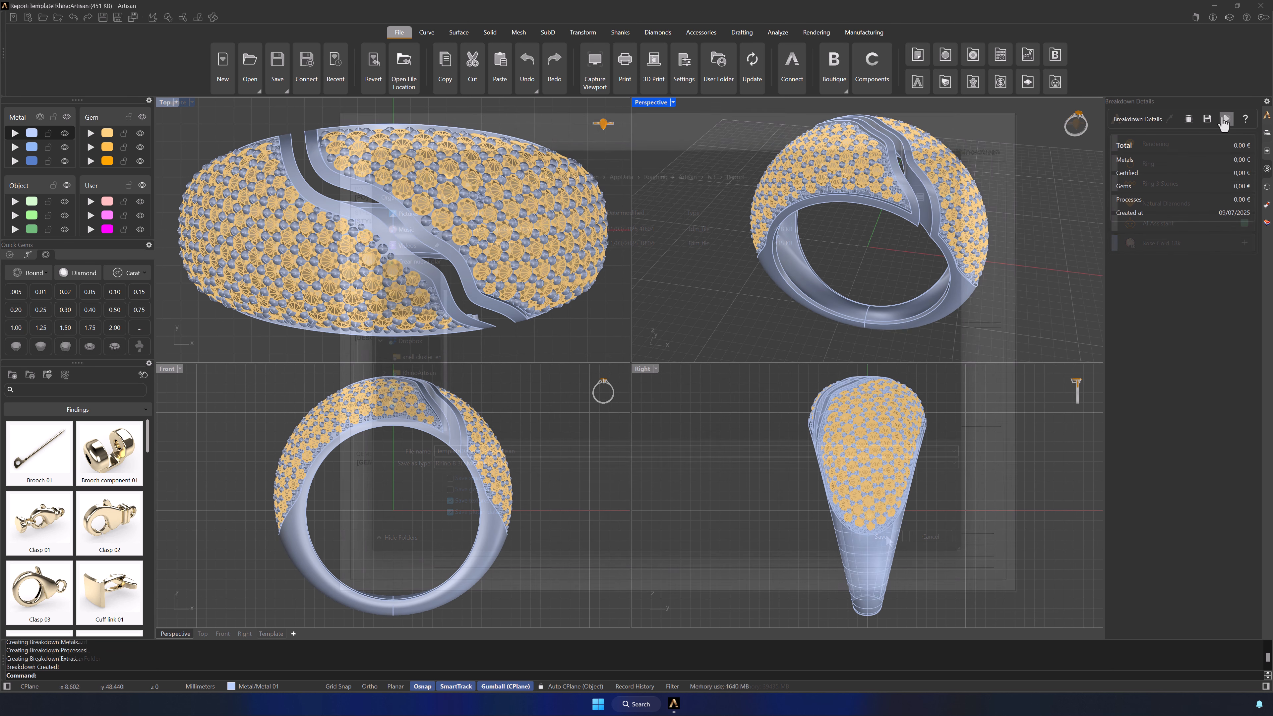
Step: Open the report settings for the pavé ring and enter client ID RhinoArtisan, the PO number and style RA-1001
{"action": "left_click", "coordinate": [1027, 82]}
{"action": "type", "text": "RhinoArtisan"}
{"action": "left_click", "coordinate": [1141, 189]}
{"action": "type", "text": "PO-50125"}
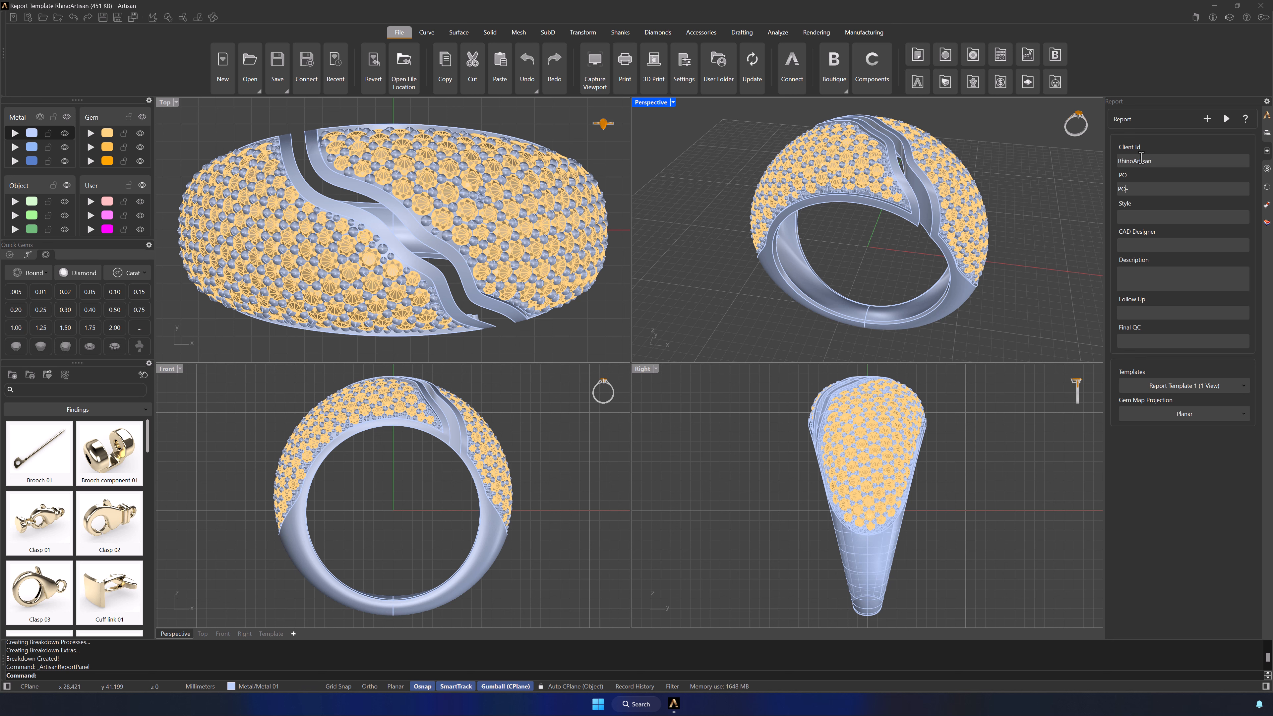
{"action": "left_click", "coordinate": [1141, 216]}
{"action": "type", "text": "RA-1001"}
Step: Enter the CAD designer's name and the description "Open Ring with two areas. Hollow with confort fit" in the report
{"action": "left_click", "coordinate": [1144, 244]}
{"action": "type", "text": "John"}
{"action": "left_click", "coordinate": [1147, 270]}
{"action": "type", "text": "Open Ring with two areas. Hollow with confort ffit"}
{"action": "key", "text": "BackSpace"}
{"action": "key", "text": "BackSpace"}
{"action": "key", "text": "BackSpace"}
{"action": "type", "text": "it"}
Step: Fill in the names of the people responsible for Follow Up and Final QC in the report
{"action": "left_click", "coordinate": [1130, 313]}
{"action": "type", "text": "Henry"}
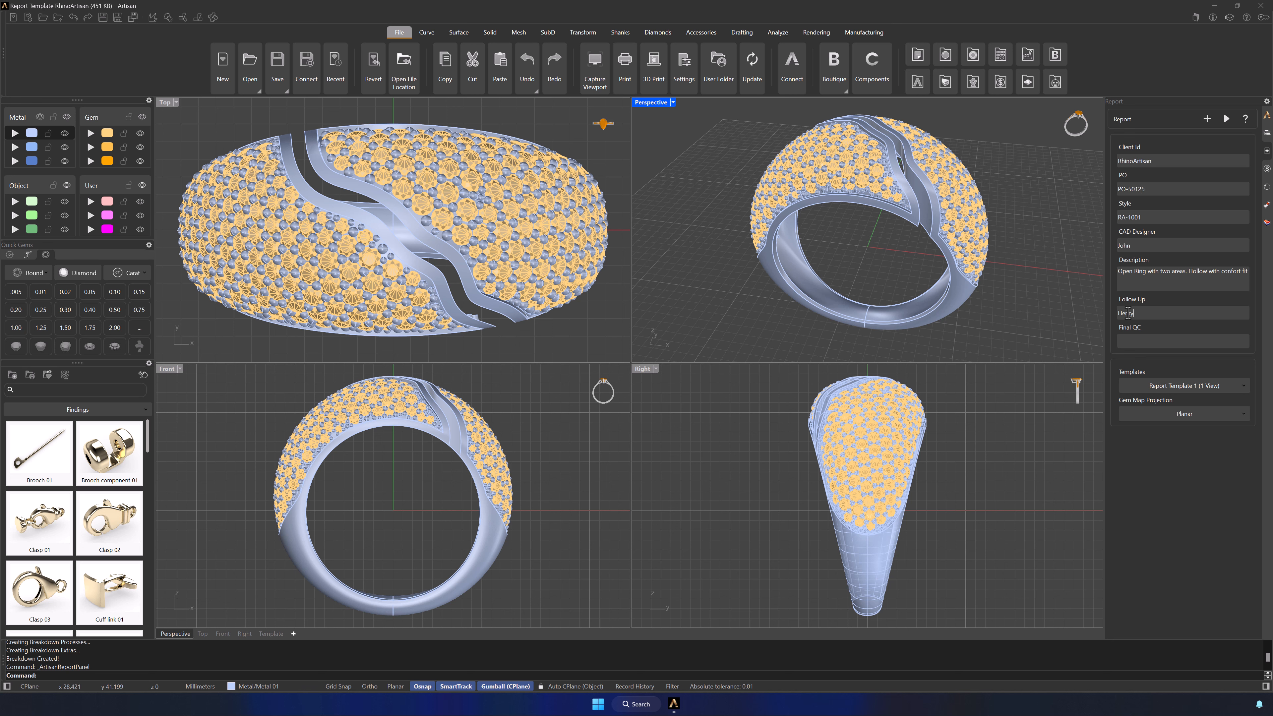
{"action": "key", "text": "Tab"}
{"action": "type", "text": "Ashley"}
Step: Choose Report Template RhinoArtisan as the report template and set the gem map projection to Spherical
{"action": "left_click", "coordinate": [1201, 386]}
{"action": "left_click", "coordinate": [1183, 421]}
{"action": "left_click", "coordinate": [1183, 421]}
{"action": "left_click", "coordinate": [1182, 435]}
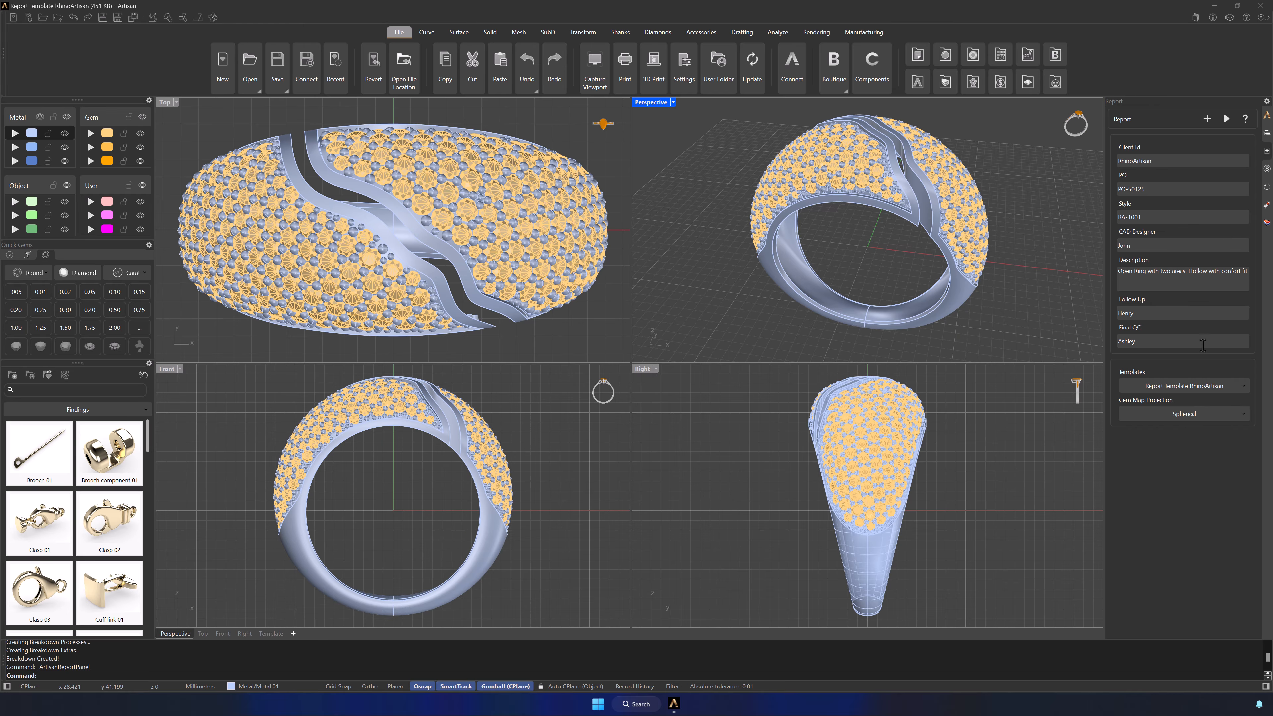